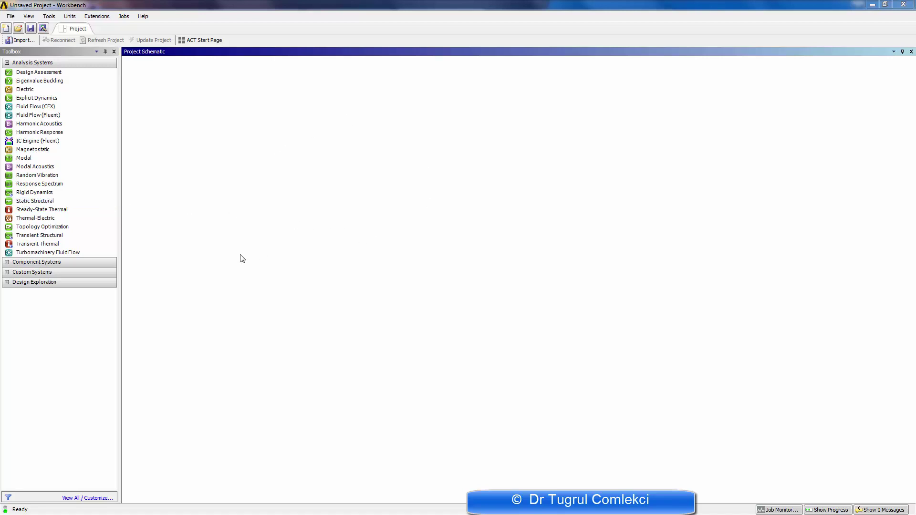
Step: Add a standalone Static Structural analysis system to the empty project schematic
{"action": "left_click", "coordinate": [34, 202]}
{"action": "left_click_drag", "start_coordinate": [31, 203], "coordinate": [190, 115]}
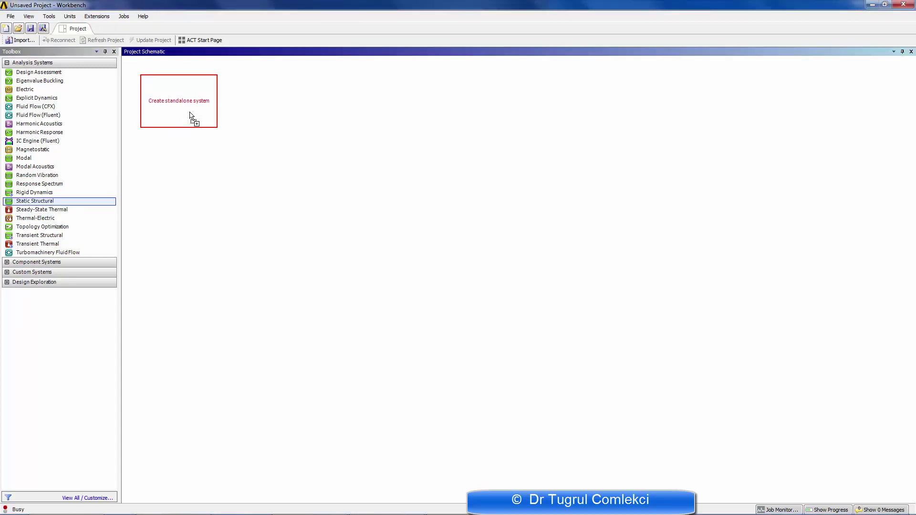
{"action": "left_click_drag", "start_coordinate": [190, 114], "coordinate": [190, 115]}
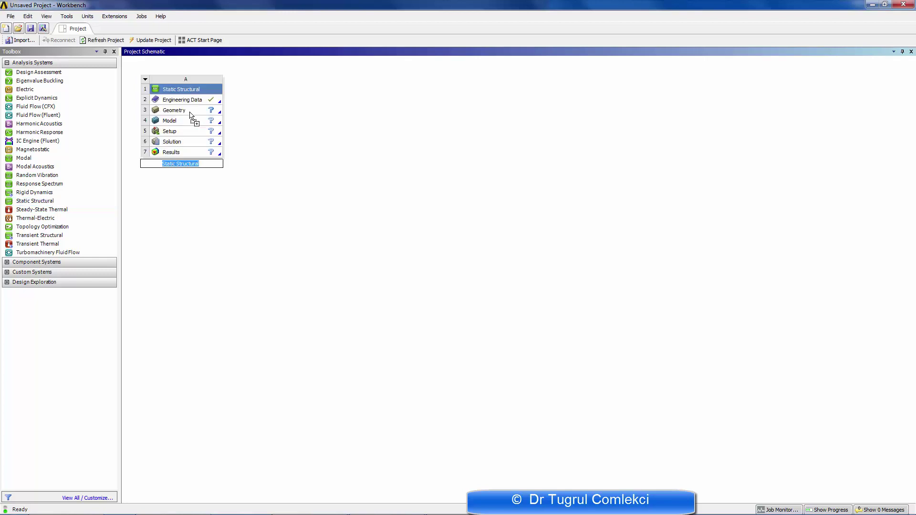
Step: Review the Young's Modulus and Poisson's Ratio of Structural Steel in the system's Engineering Data, and return to the project schematic
{"action": "double_click", "coordinate": [187, 100]}
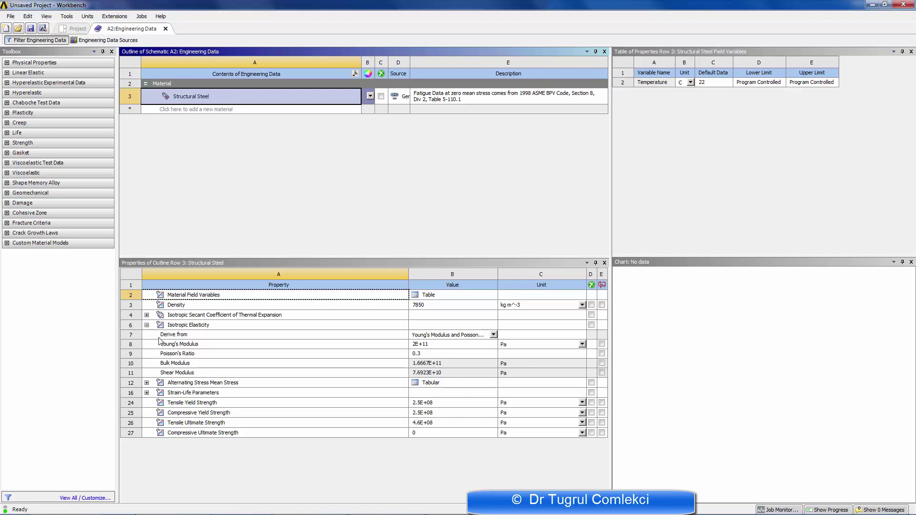
{"action": "left_click", "coordinate": [446, 349]}
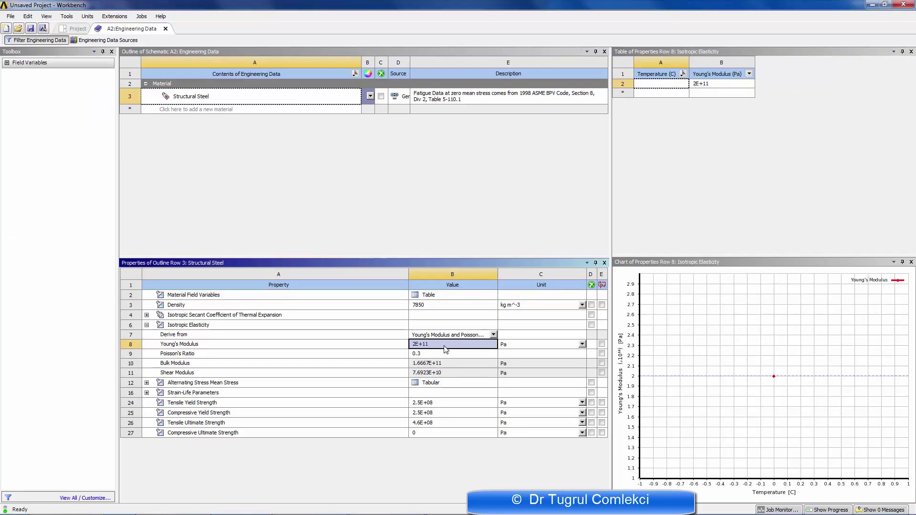
{"action": "left_click", "coordinate": [436, 354]}
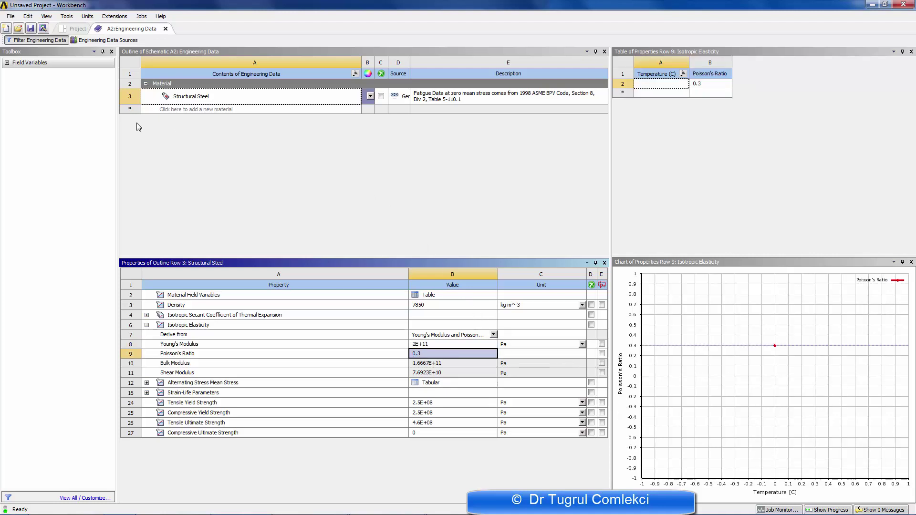
{"action": "left_click", "coordinate": [74, 29]}
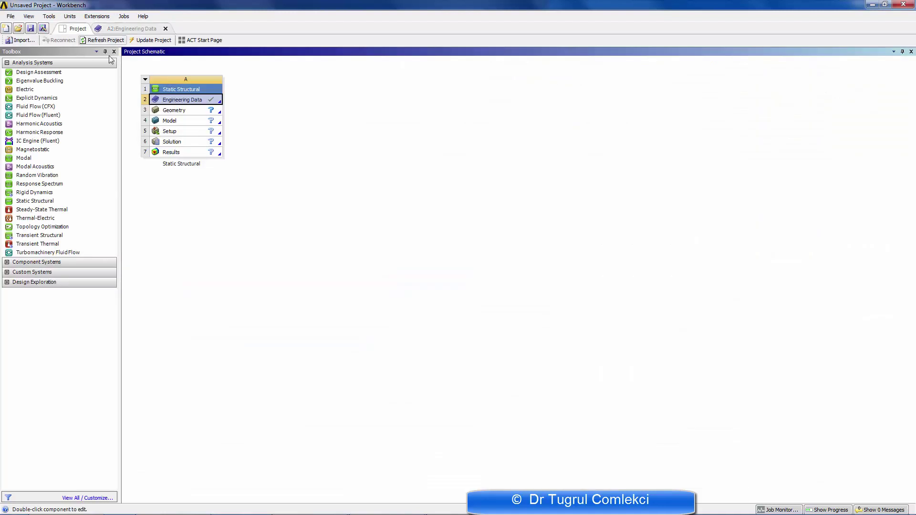
Step: Start a new DesignModeler geometry for the Static Structural system's Geometry cell
{"action": "left_click", "coordinate": [175, 112]}
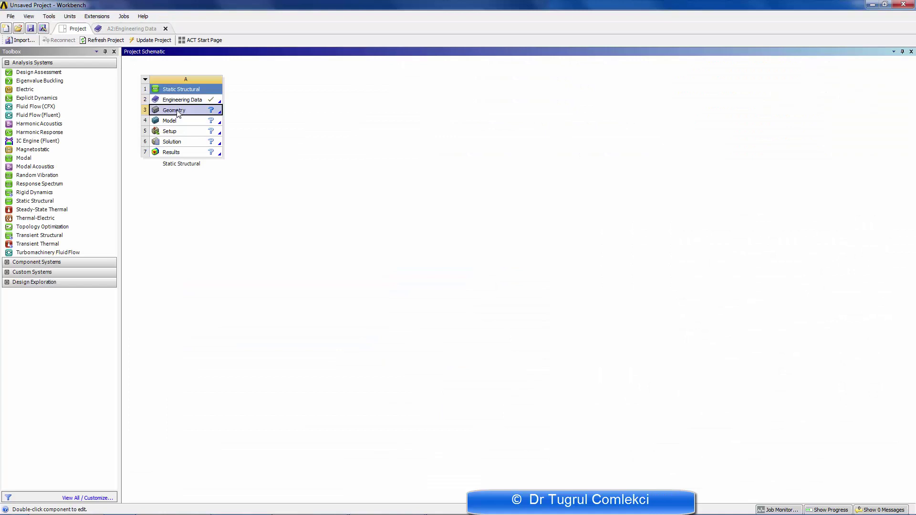
{"action": "right_click", "coordinate": [177, 113]}
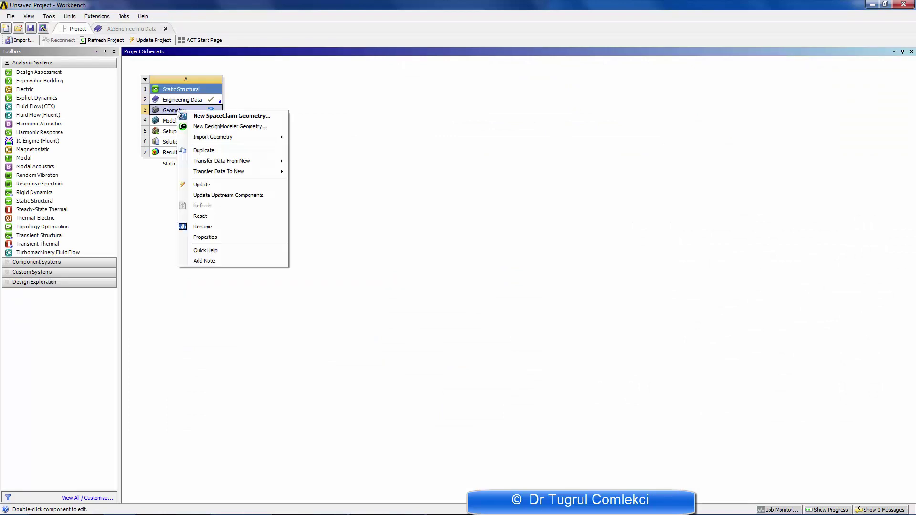
{"action": "left_click", "coordinate": [219, 128]}
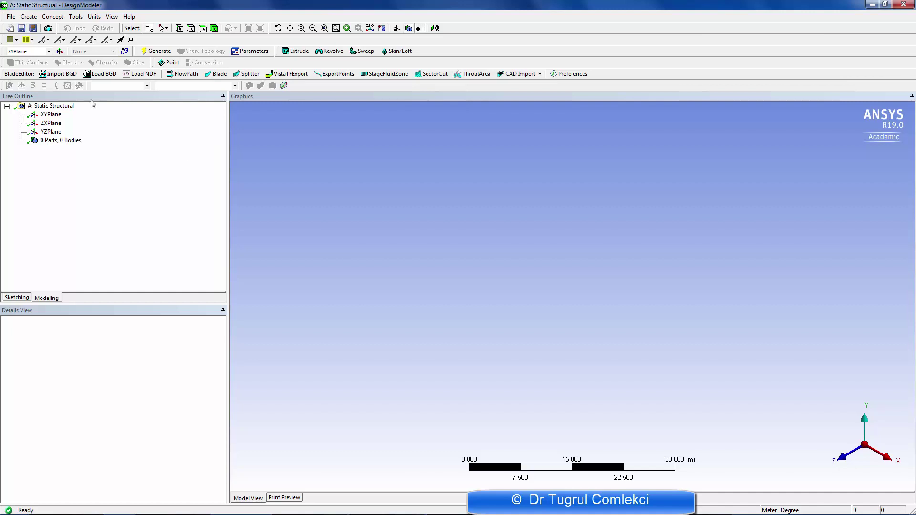
Step: Generate a construction point defined by Manual Input at the origin, with X, Y and Z coordinates of 0 m
{"action": "left_click", "coordinate": [28, 16]}
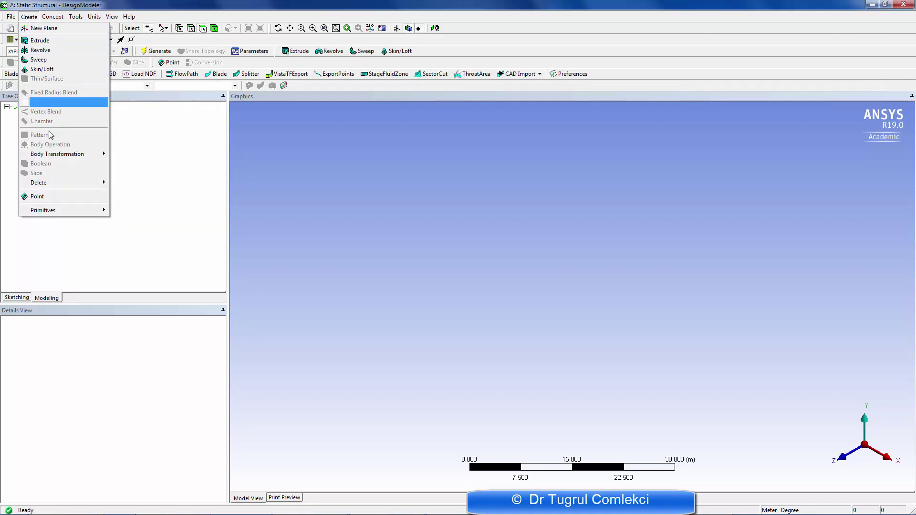
{"action": "left_click", "coordinate": [56, 199]}
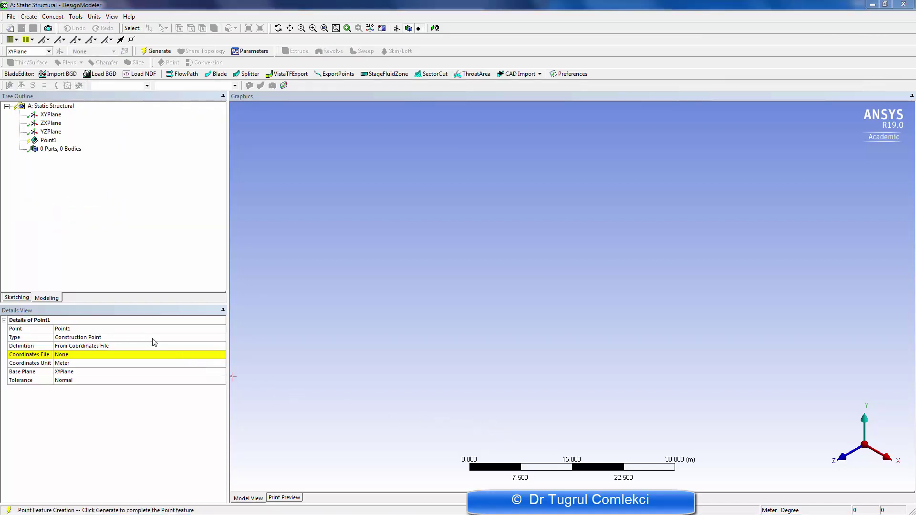
{"action": "left_click", "coordinate": [115, 348]}
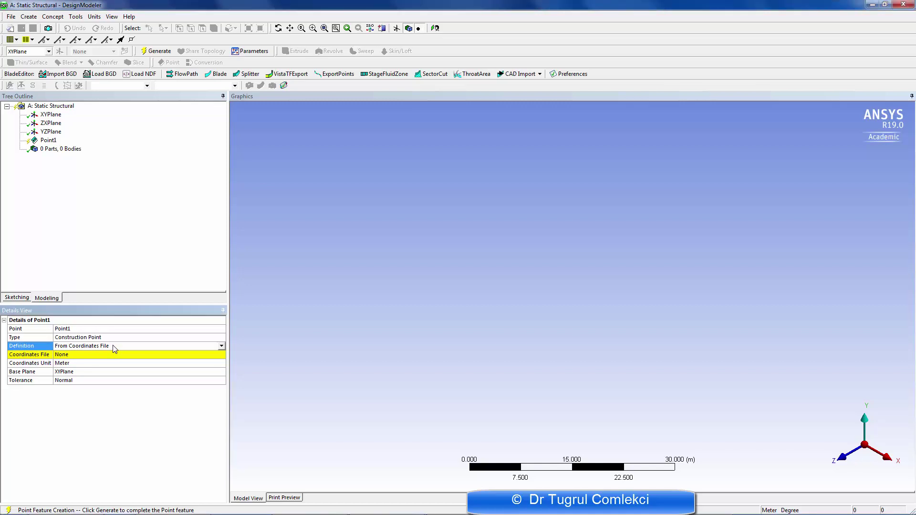
{"action": "left_click", "coordinate": [220, 347]}
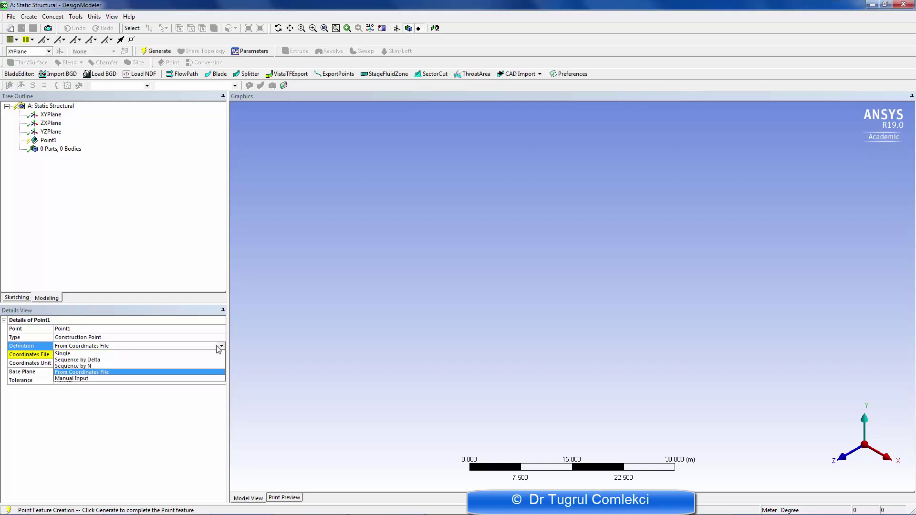
{"action": "left_click", "coordinate": [85, 379]}
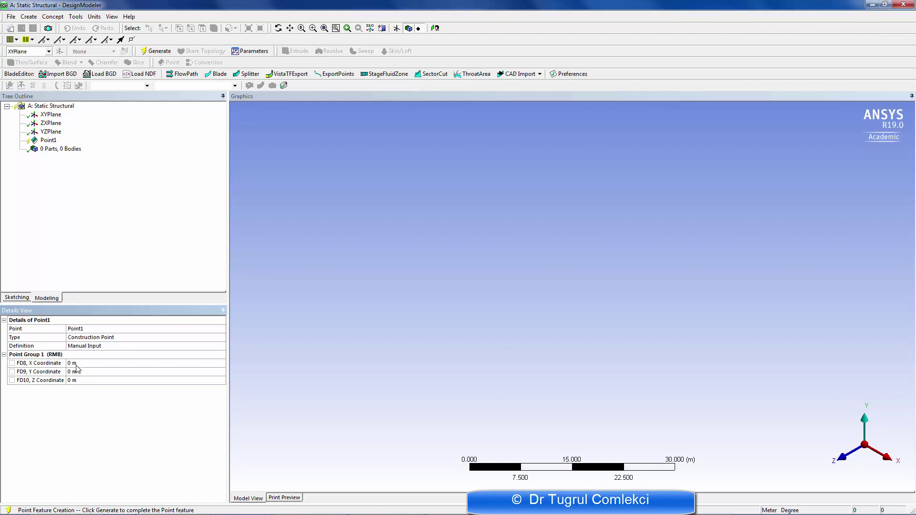
{"action": "left_click", "coordinate": [76, 365]}
{"action": "left_click", "coordinate": [79, 371]}
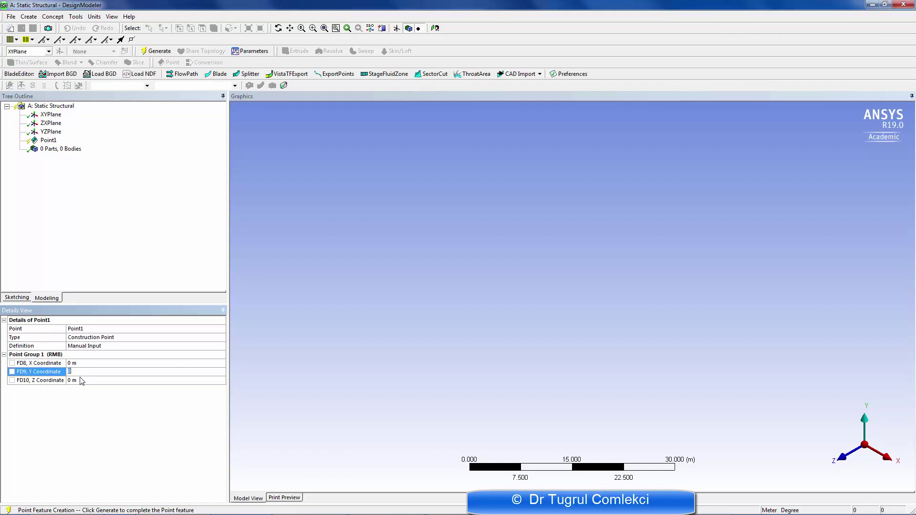
{"action": "left_click", "coordinate": [81, 379]}
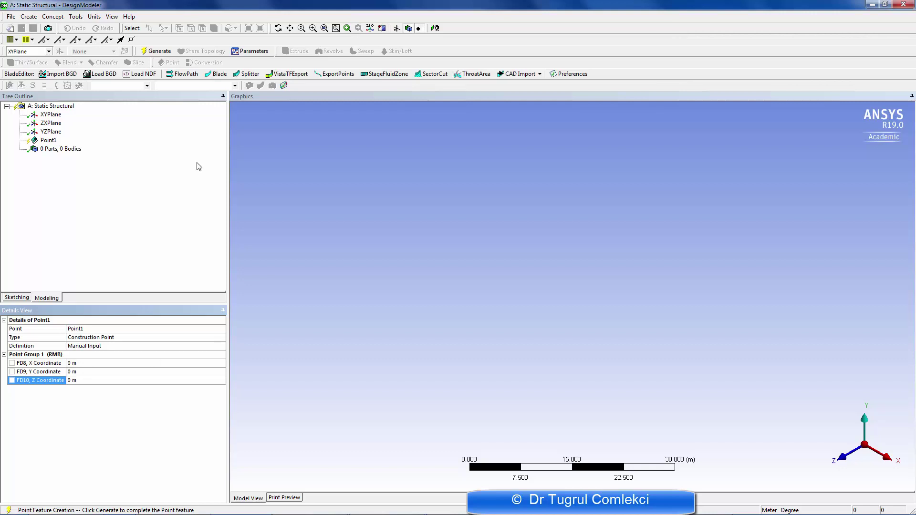
{"action": "left_click", "coordinate": [157, 51]}
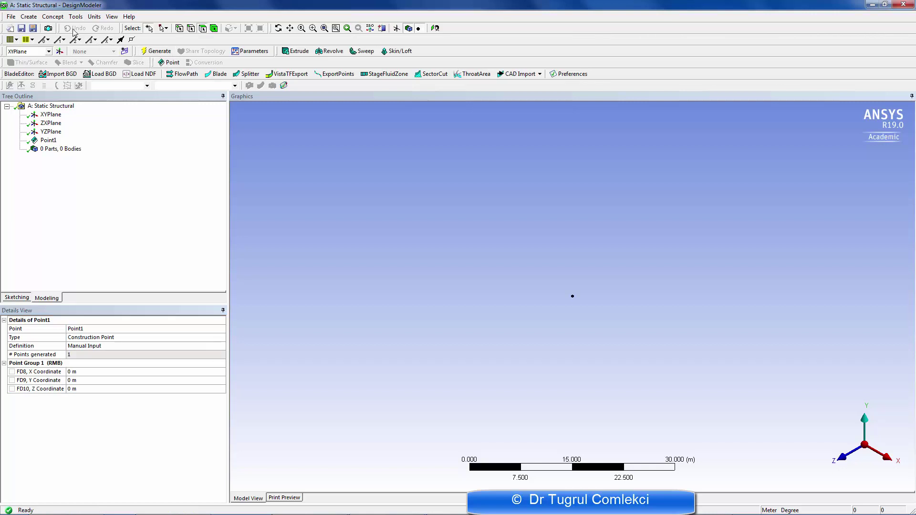
Step: Generate a second construction point by Manual Input at X 0 m, Y 1 m, Z 0 m
{"action": "left_click", "coordinate": [30, 17]}
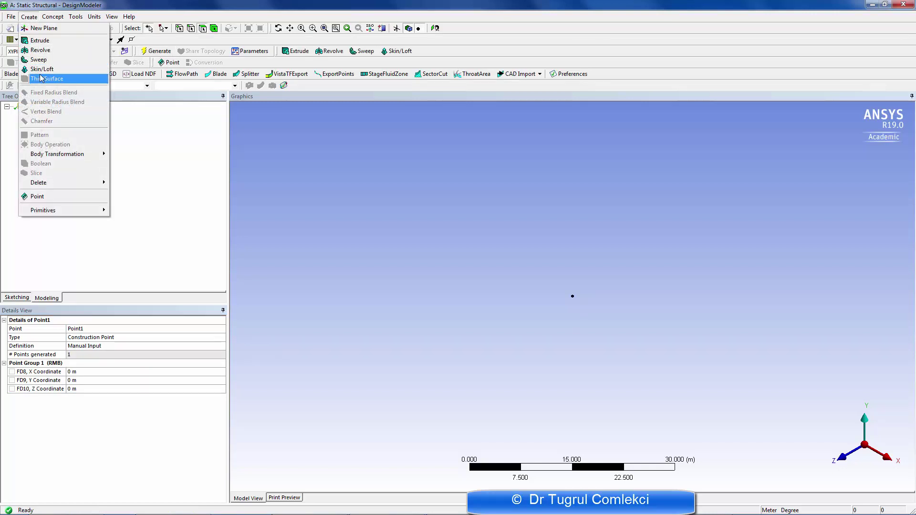
{"action": "left_click", "coordinate": [66, 201]}
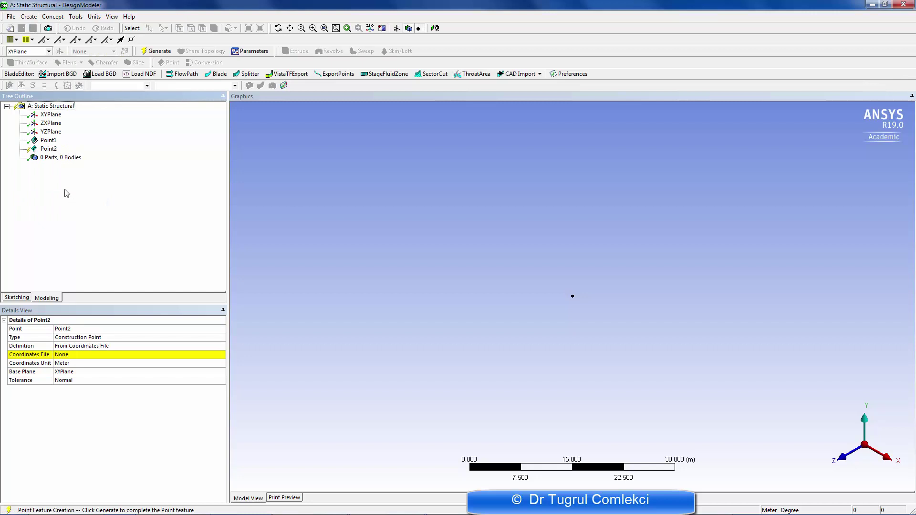
{"action": "left_click", "coordinate": [82, 346]}
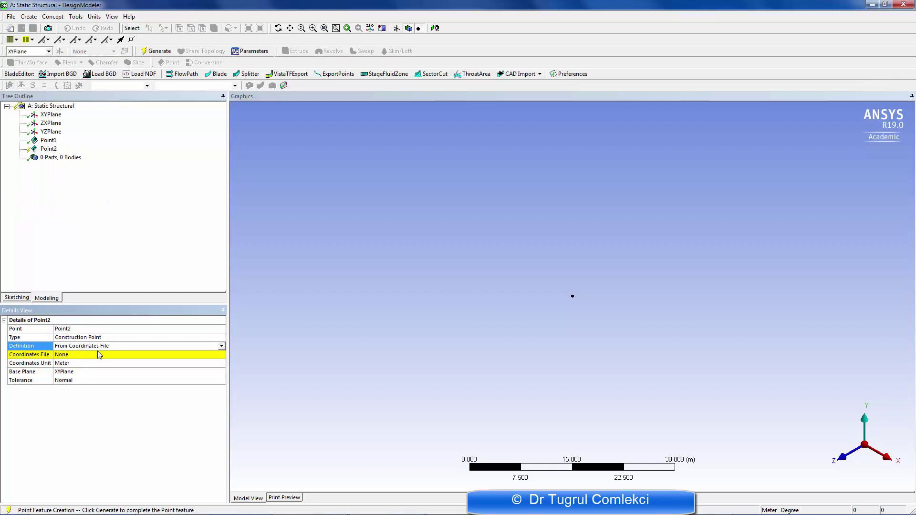
{"action": "left_click", "coordinate": [222, 349]}
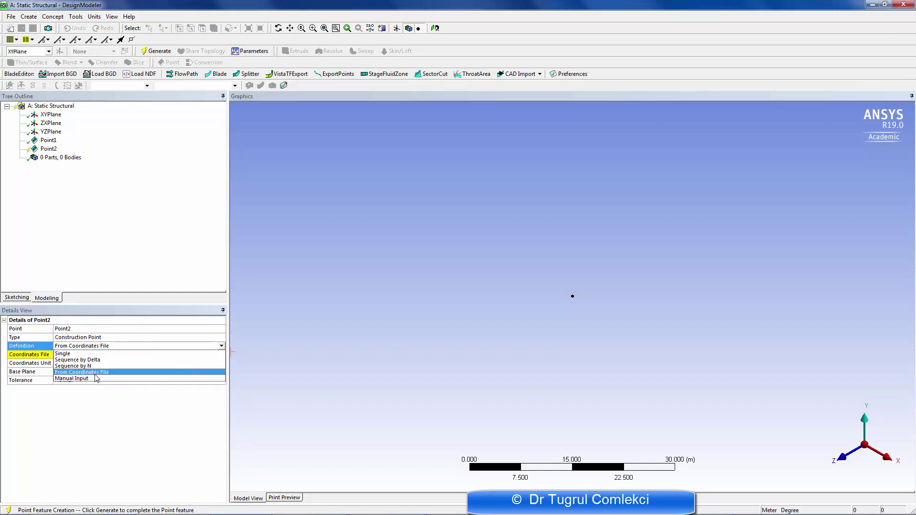
{"action": "left_click", "coordinate": [96, 377]}
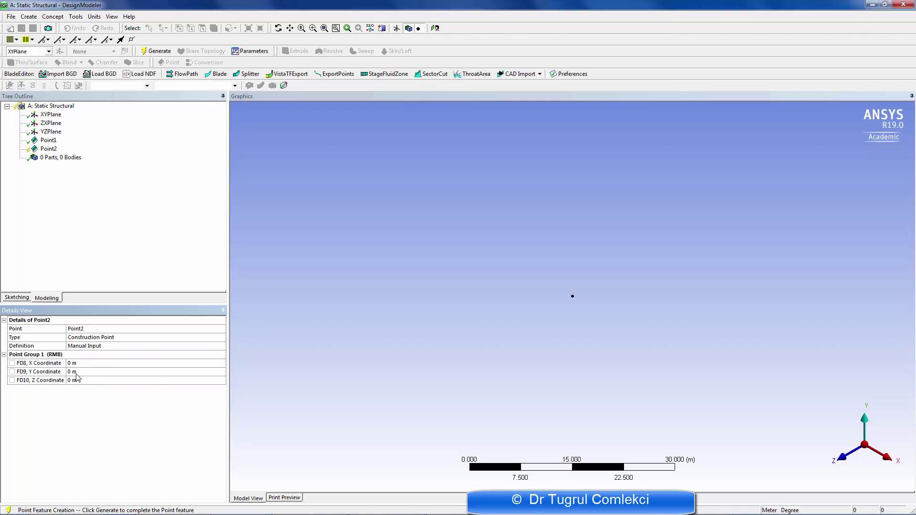
{"action": "left_click", "coordinate": [75, 373]}
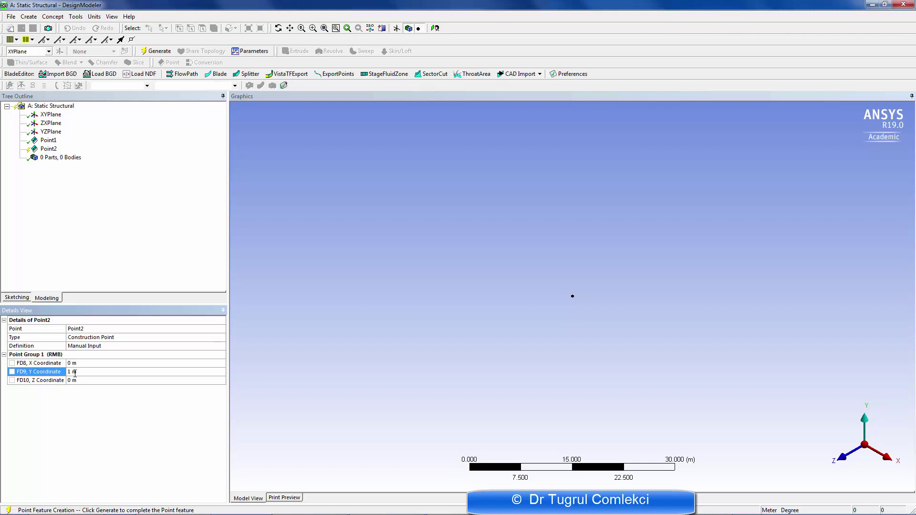
{"action": "left_click", "coordinate": [159, 52]}
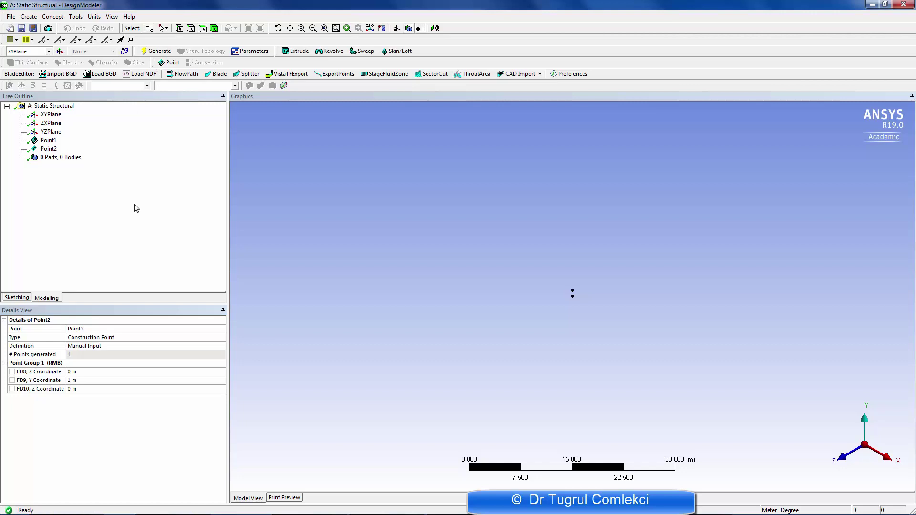
Step: Generate a line body with Lines From Points, running from the origin point to the point at Y 1 m
{"action": "left_click", "coordinate": [572, 294]}
{"action": "scroll", "coordinate": [574, 296], "scroll_direction": "up", "scroll_amount": 6}
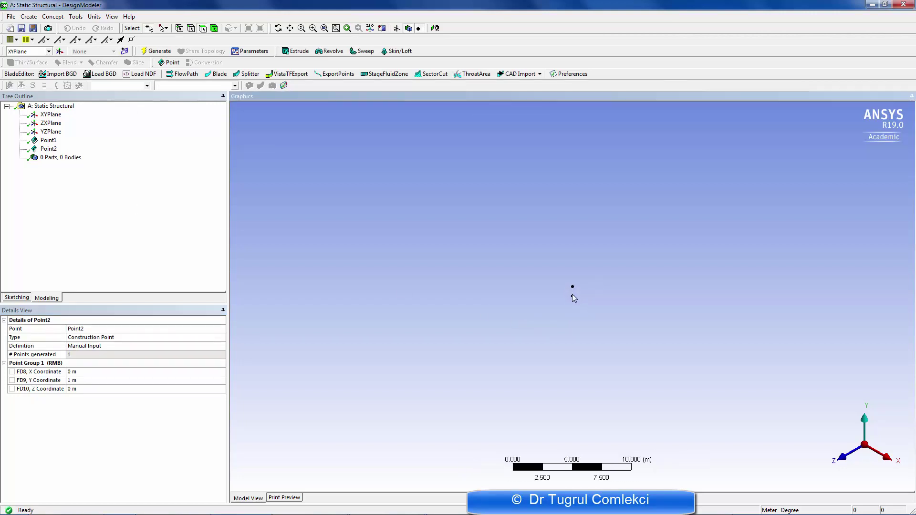
{"action": "scroll", "coordinate": [575, 296], "scroll_direction": "up", "scroll_amount": 5}
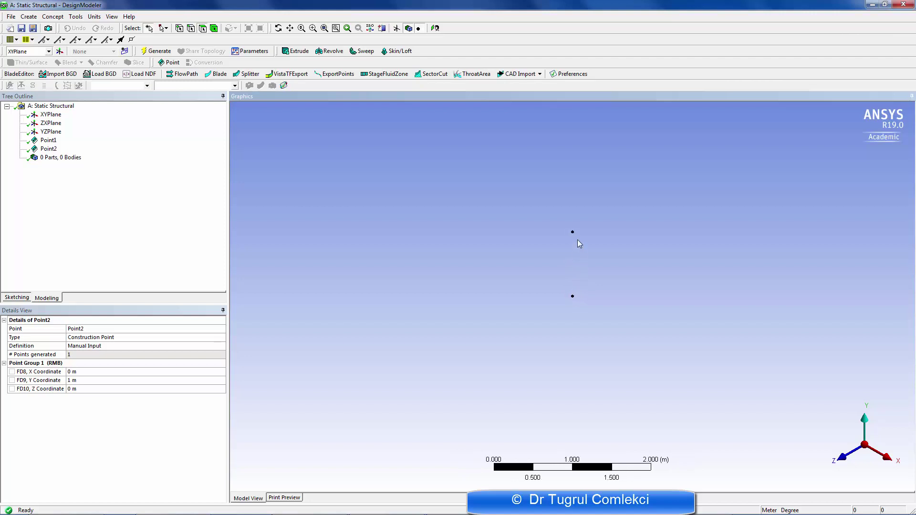
{"action": "scroll", "coordinate": [579, 237], "scroll_direction": "up", "scroll_amount": 3}
{"action": "middle_click_drag", "start_coordinate": [580, 225], "coordinate": [579, 236]}
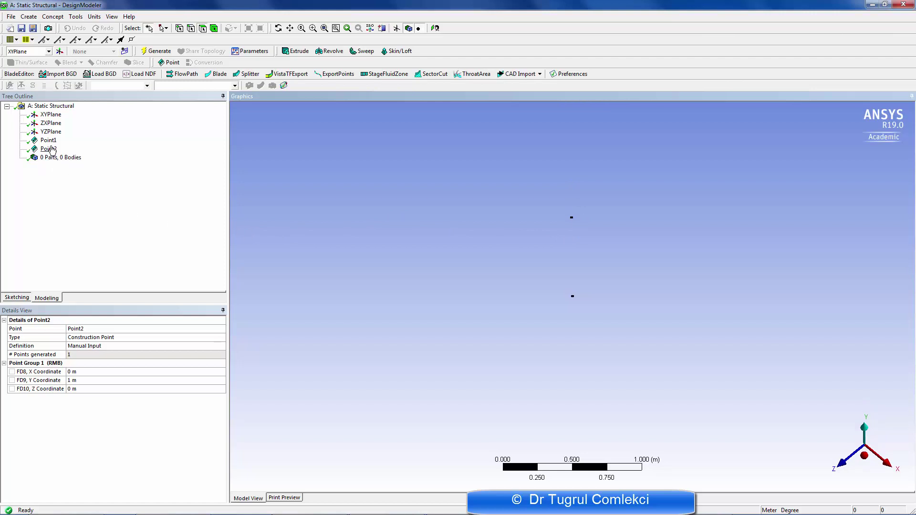
{"action": "left_click", "coordinate": [53, 18]}
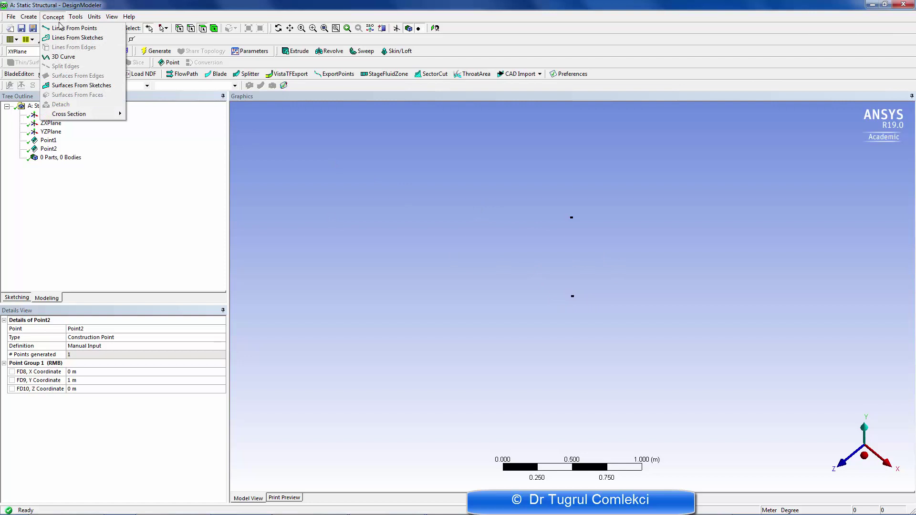
{"action": "left_click", "coordinate": [65, 29]}
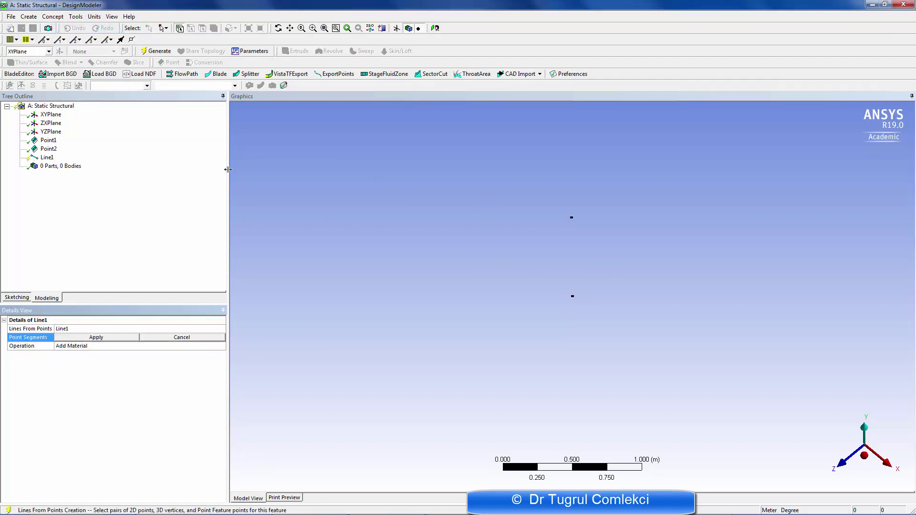
{"action": "left_click", "coordinate": [572, 296]}
{"action": "left_click", "coordinate": [571, 218]}
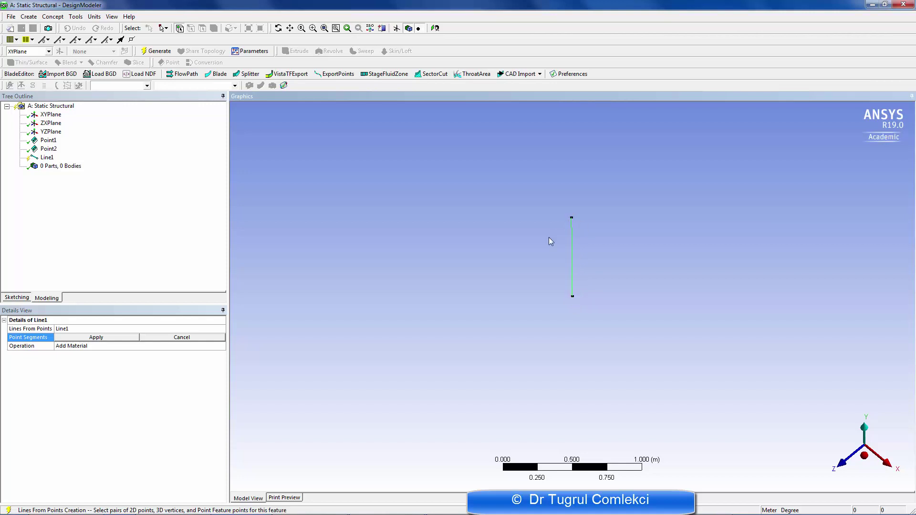
{"action": "left_click", "coordinate": [112, 339]}
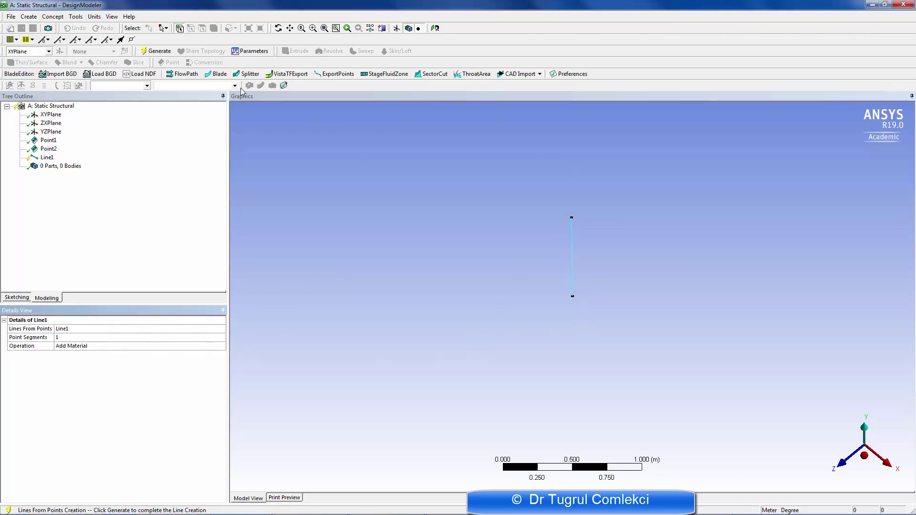
{"action": "left_click", "coordinate": [159, 51]}
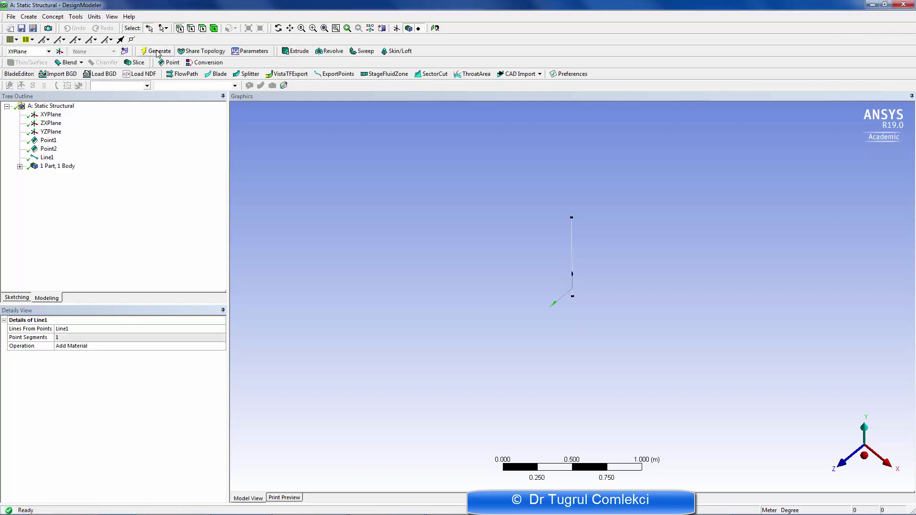
Step: Check which cross sections are available for the line body under the part in the tree
{"action": "left_click", "coordinate": [19, 167]}
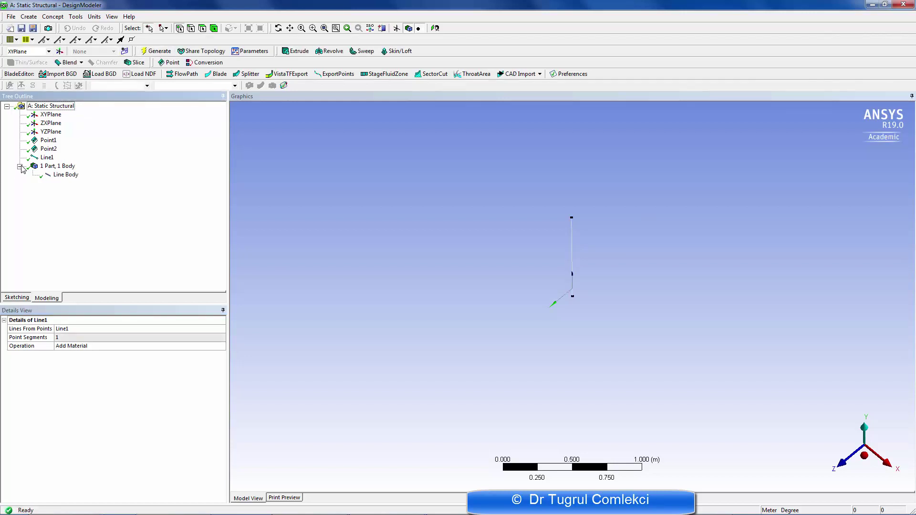
{"action": "left_click", "coordinate": [64, 175]}
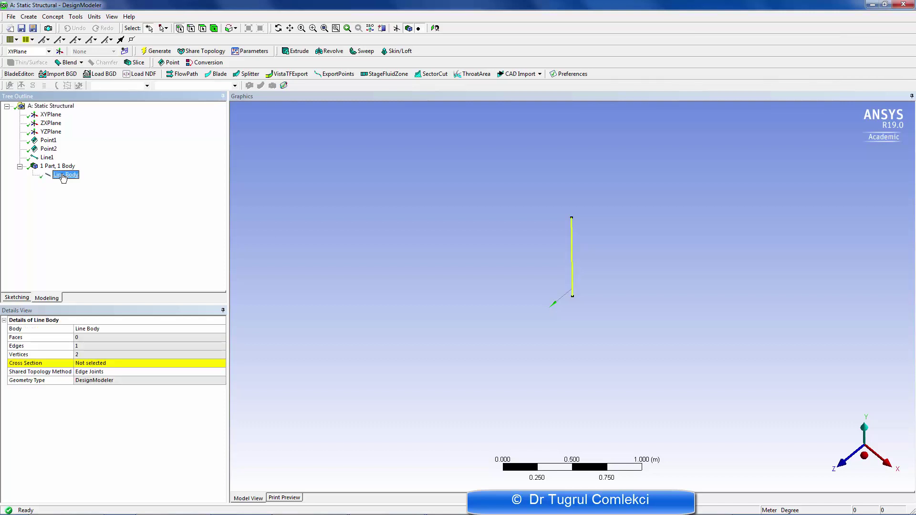
{"action": "left_click", "coordinate": [94, 364]}
{"action": "left_click", "coordinate": [222, 363]}
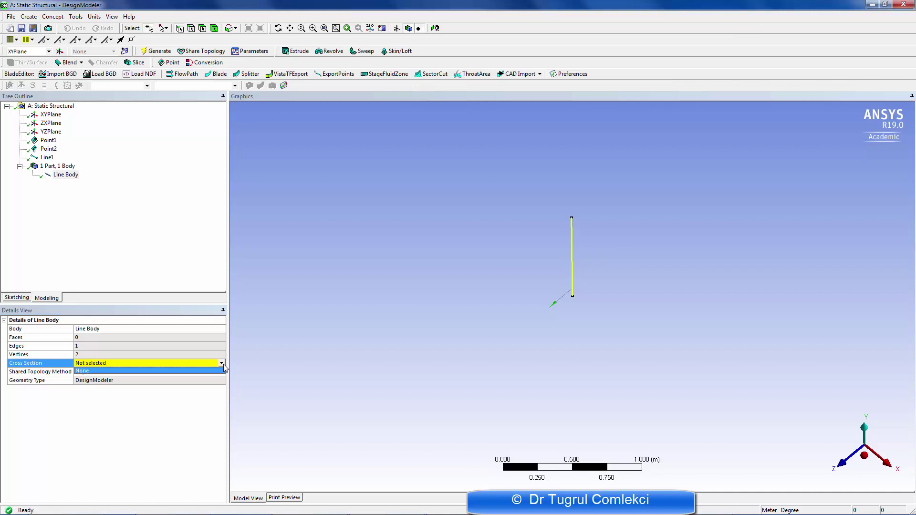
{"action": "left_click", "coordinate": [199, 416]}
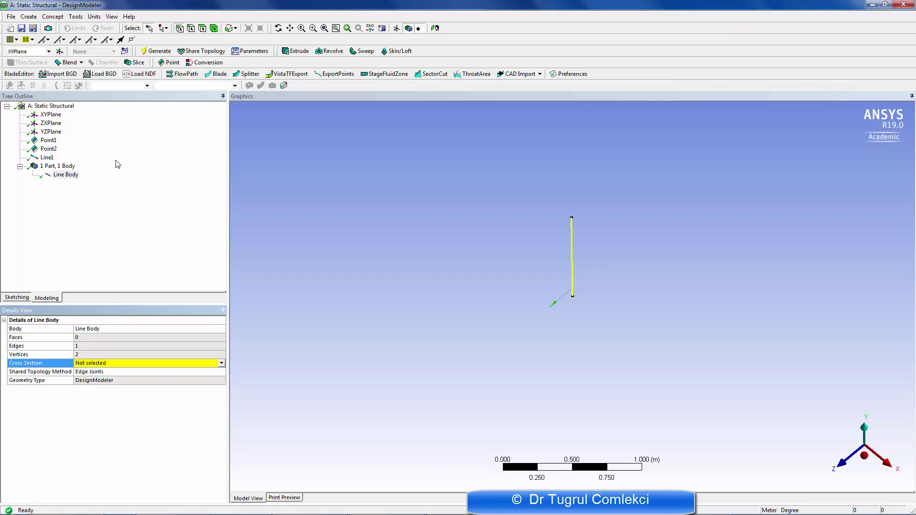
Step: Create a rectangular cross section and set its height H to 0.02 m
{"action": "left_click", "coordinate": [29, 16]}
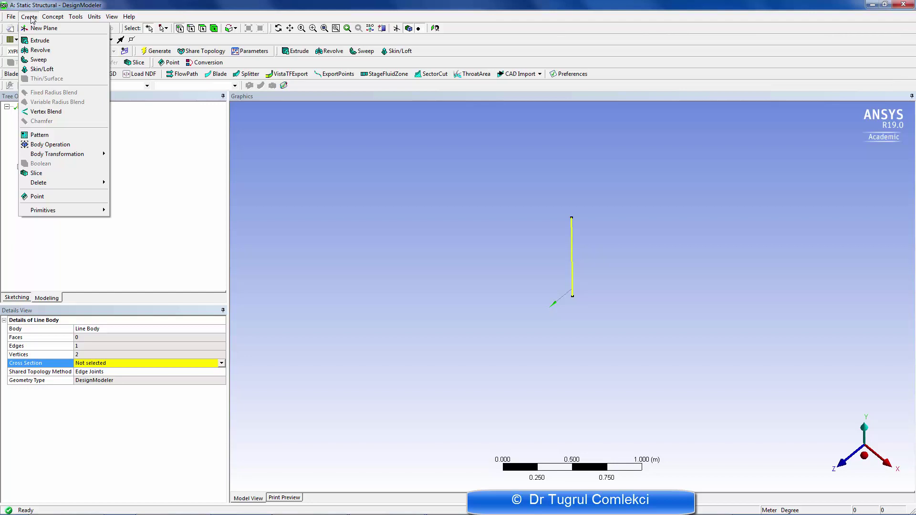
{"action": "mouse_move", "coordinate": [53, 17]}
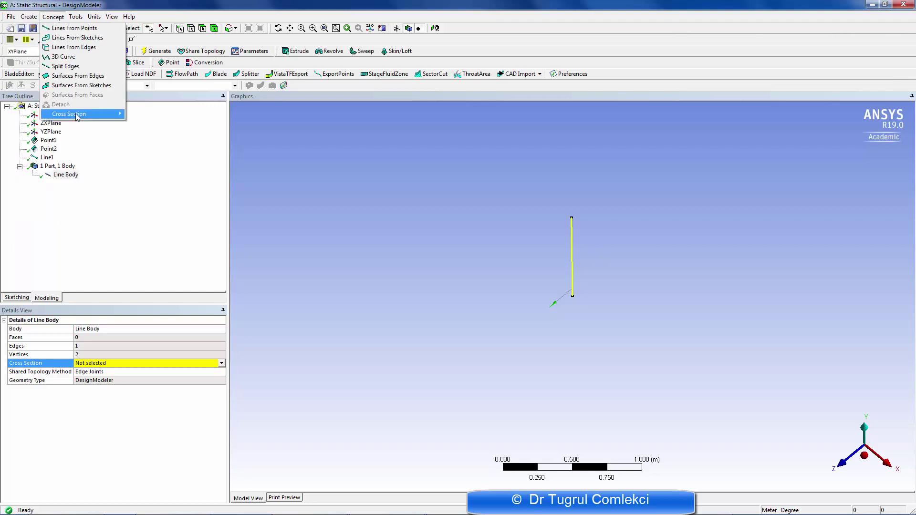
{"action": "mouse_move", "coordinate": [77, 115]}
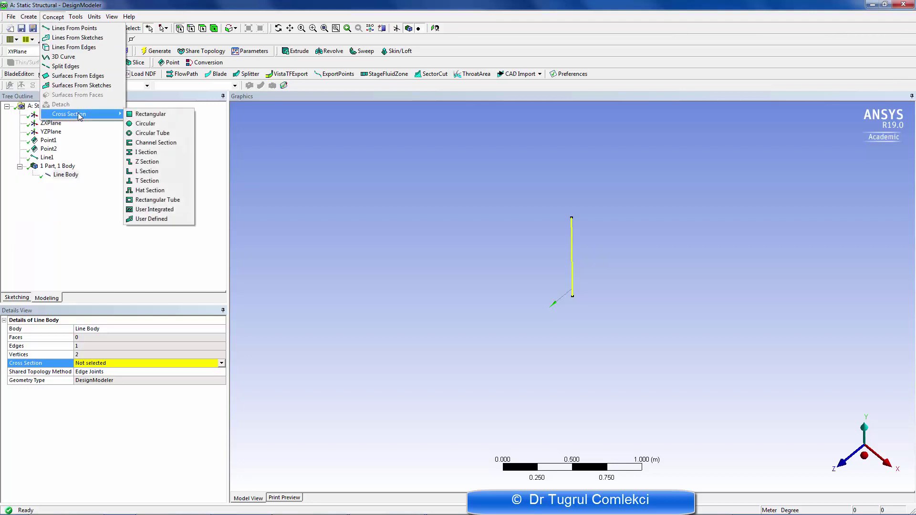
{"action": "left_click", "coordinate": [143, 115]}
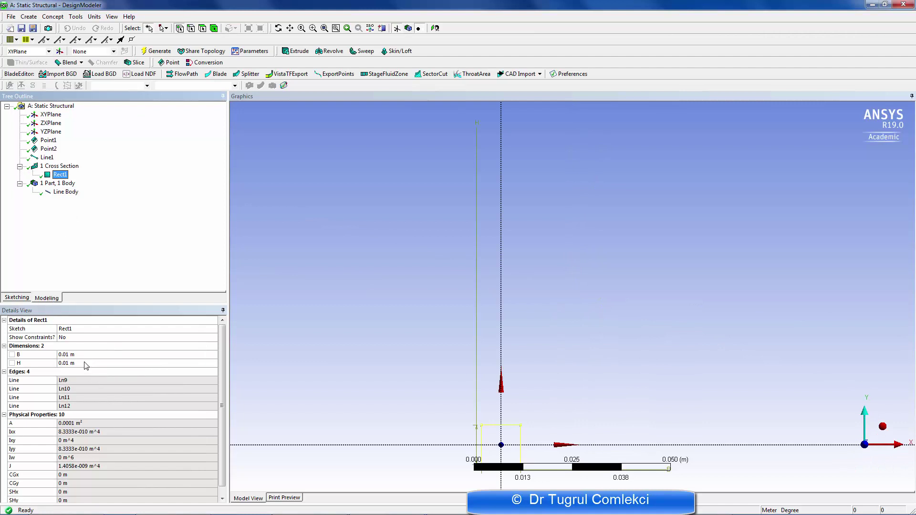
{"action": "left_click", "coordinate": [65, 364]}
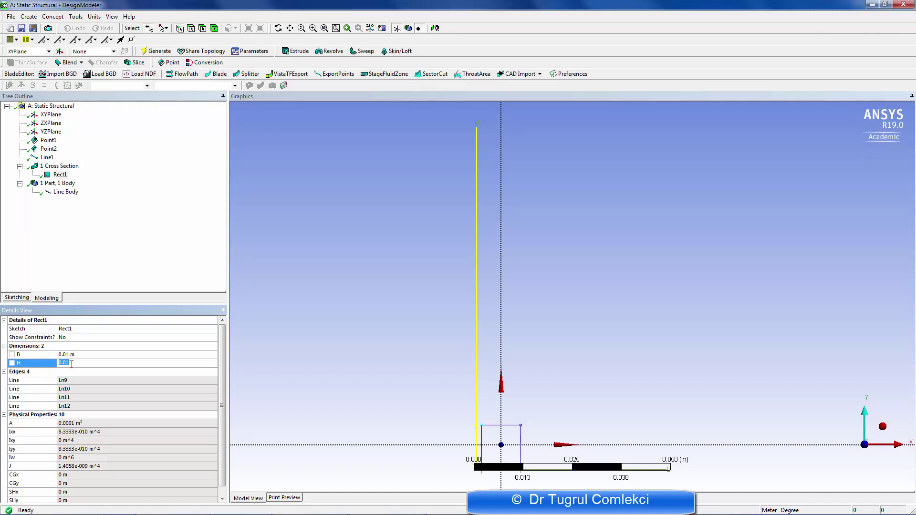
{"action": "left_click", "coordinate": [71, 364]}
{"action": "key", "text": "Return"}
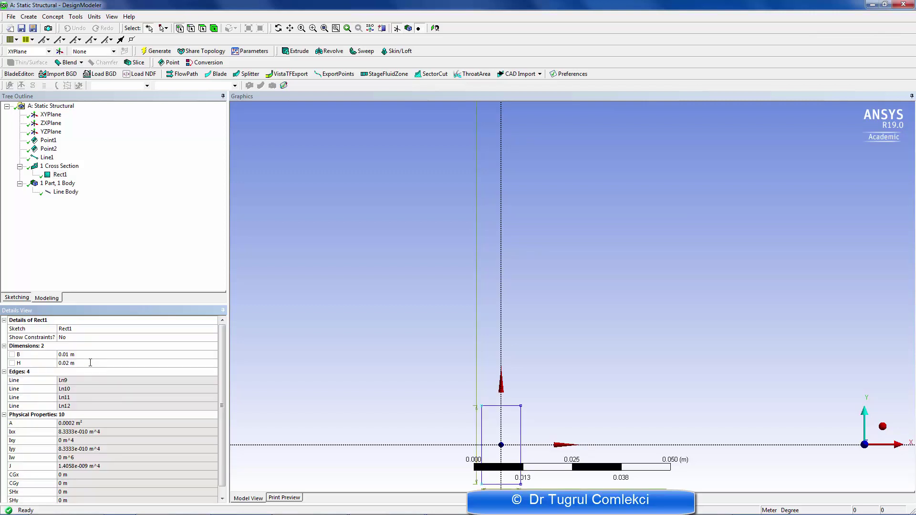
Step: Assign the Rect1 cross section to the line body
{"action": "left_click", "coordinate": [66, 192]}
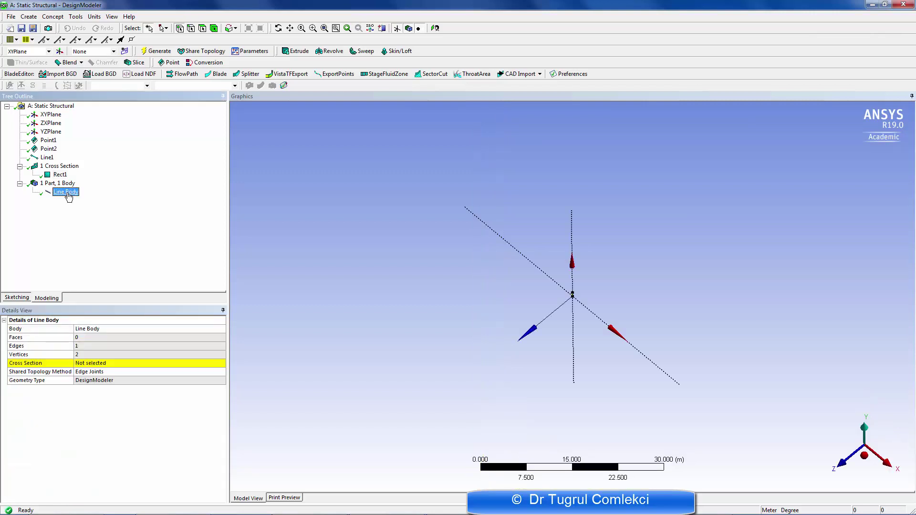
{"action": "left_click", "coordinate": [112, 364]}
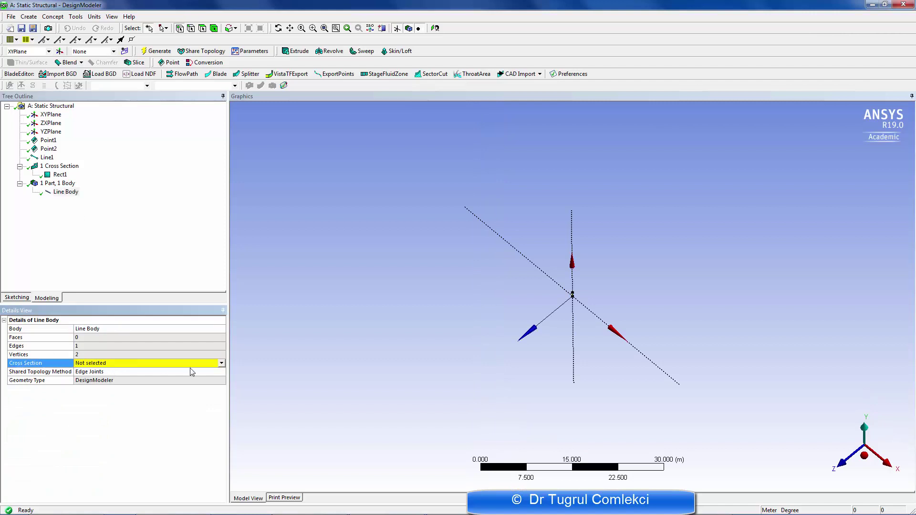
{"action": "left_click", "coordinate": [221, 364]}
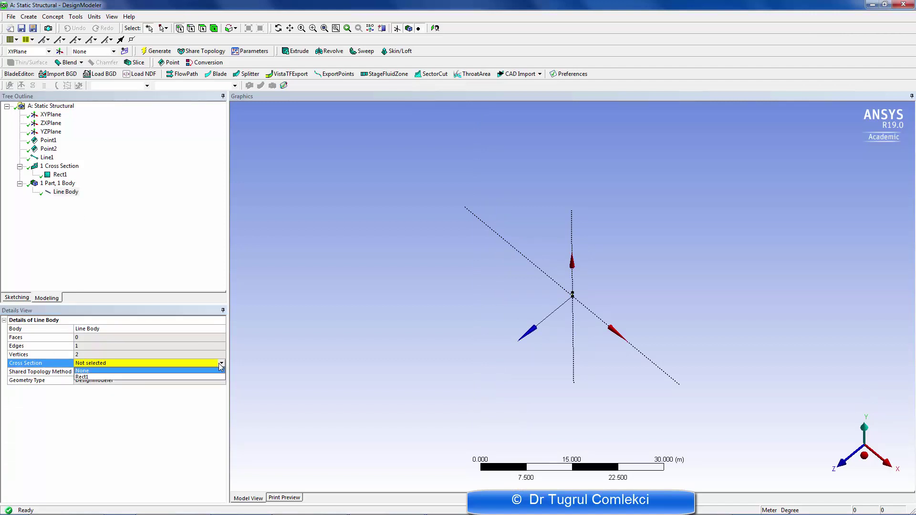
{"action": "left_click", "coordinate": [110, 377]}
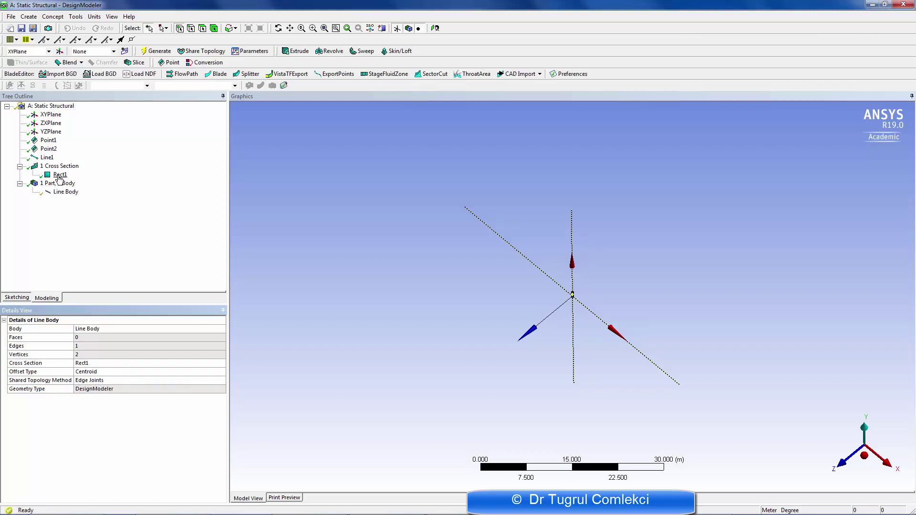
Step: Review the rectangular section's dimensions and the line body's details, examining the line body up close
{"action": "left_click", "coordinate": [60, 175]}
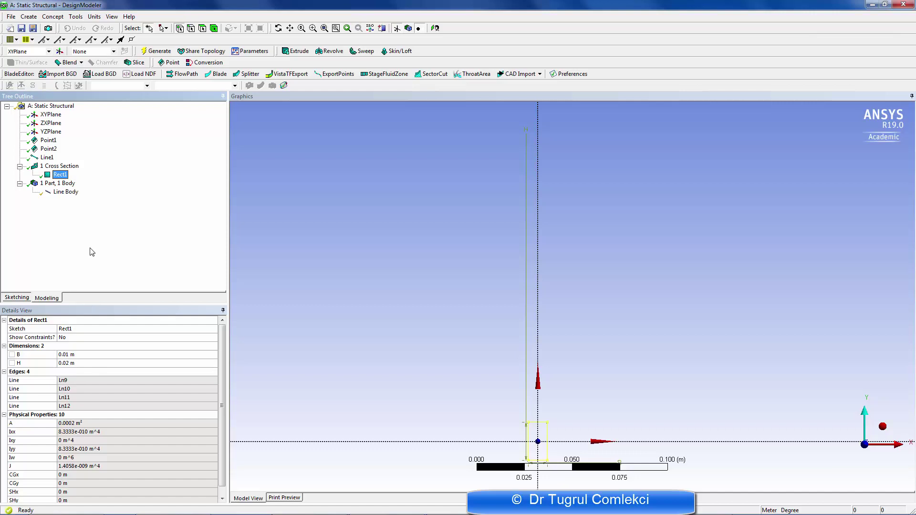
{"action": "left_click", "coordinate": [65, 193]}
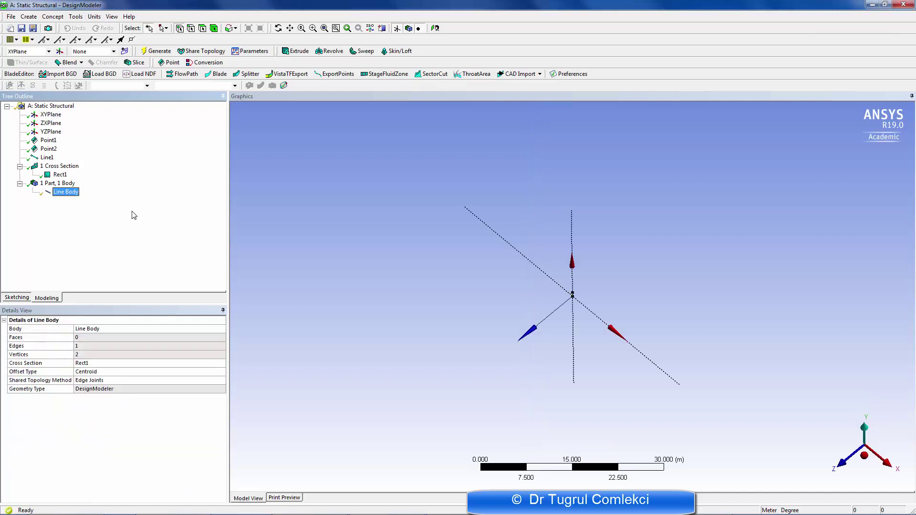
{"action": "left_click", "coordinate": [605, 300]}
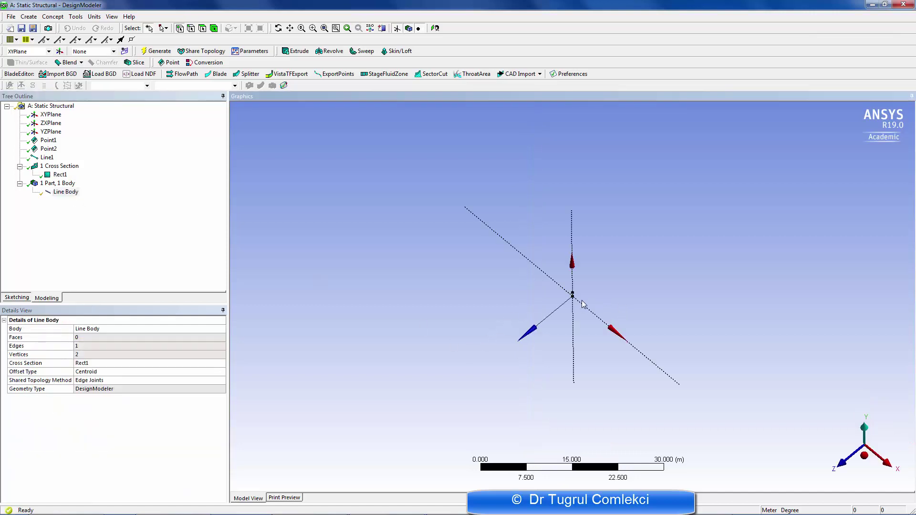
{"action": "scroll", "coordinate": [582, 304], "scroll_direction": "up", "scroll_amount": 10}
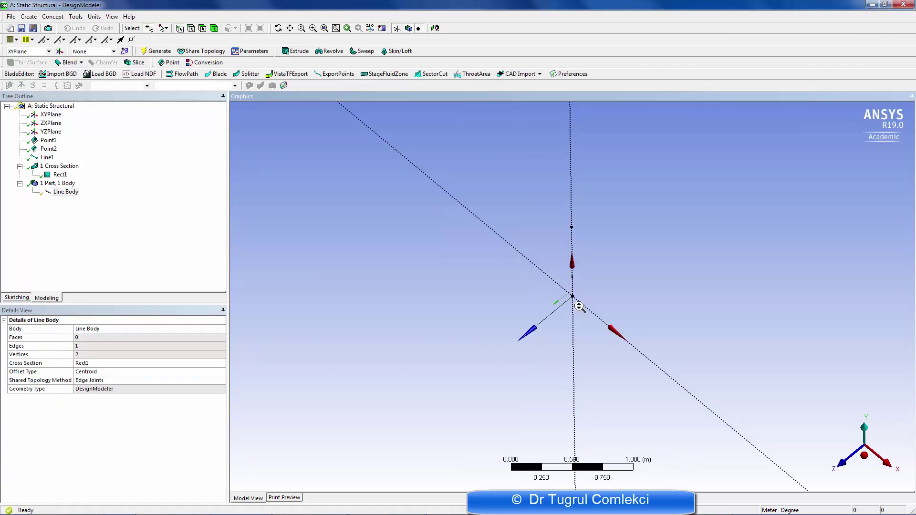
{"action": "scroll", "coordinate": [579, 306], "scroll_direction": "up", "scroll_amount": 3}
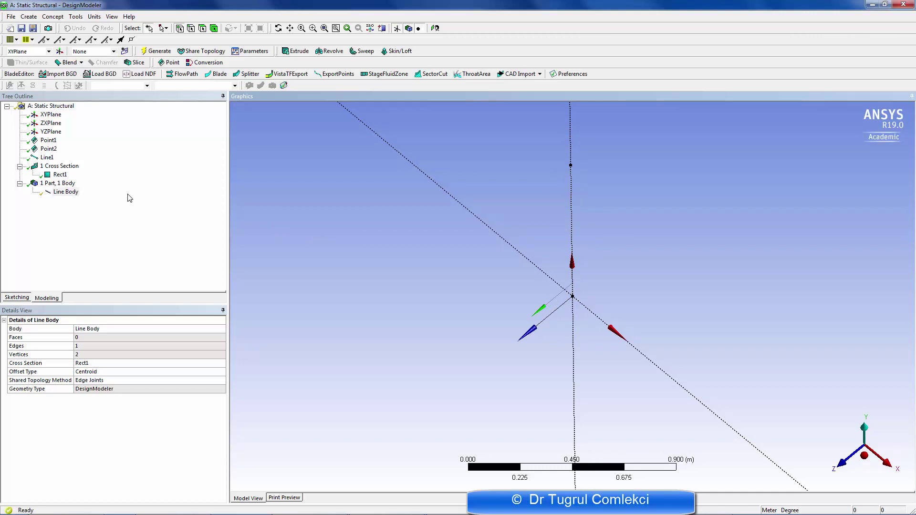
{"action": "left_click", "coordinate": [62, 196]}
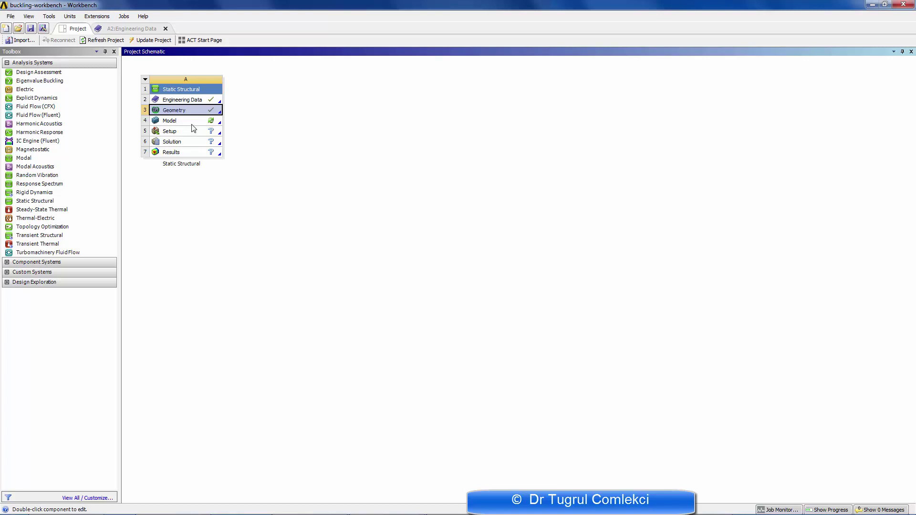
Step: Switch to the Workbench project and open the Static Structural system's Model cell for editing in Mechanical
{"action": "left_click", "coordinate": [187, 124]}
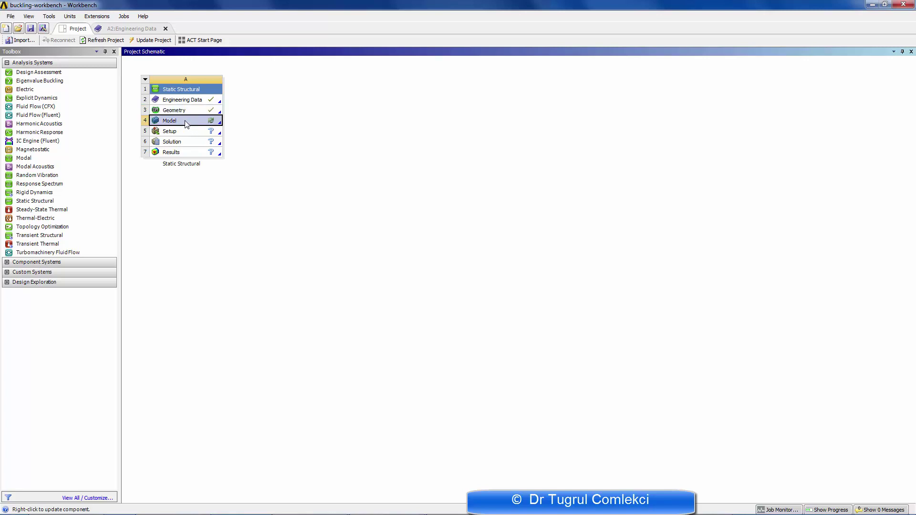
{"action": "right_click", "coordinate": [187, 125]}
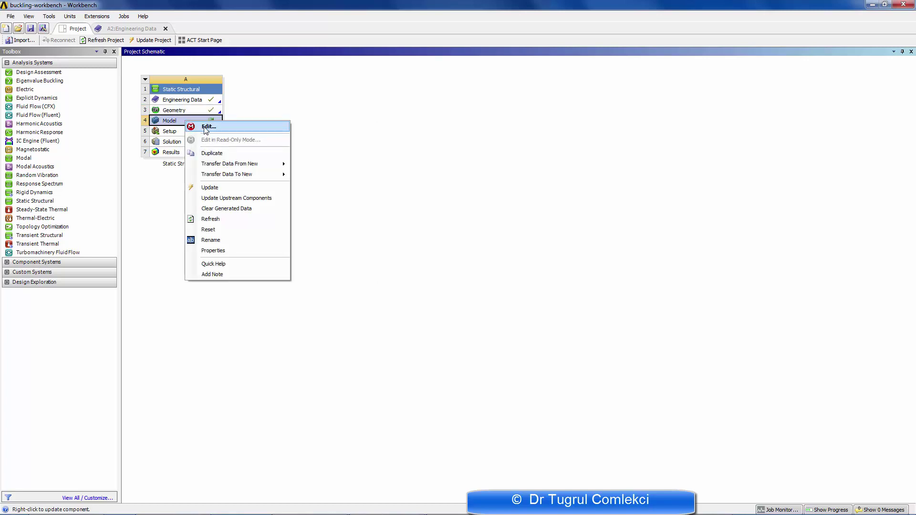
{"action": "left_click", "coordinate": [206, 129]}
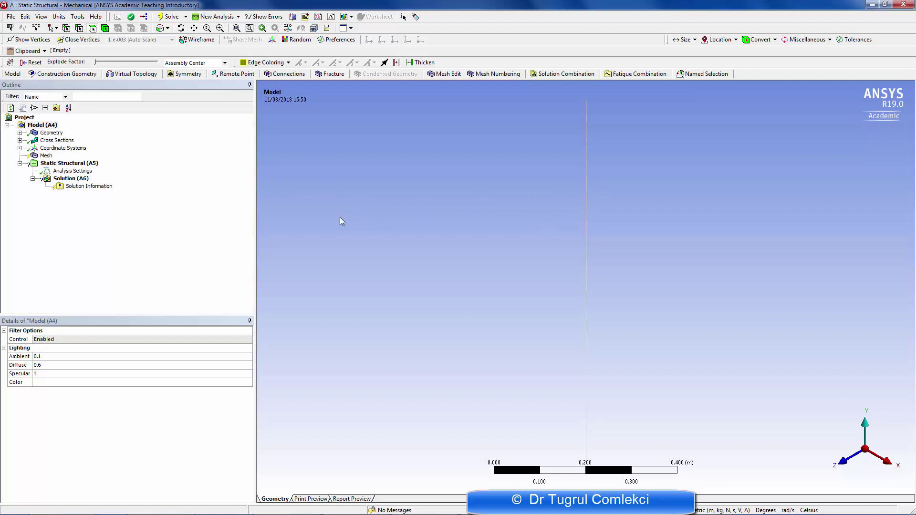
Step: Examine the imported line body's definition and material, and the Rect1 cross section's dimensions and physical properties
{"action": "middle_click_drag", "start_coordinate": [609, 177], "coordinate": [595, 211]}
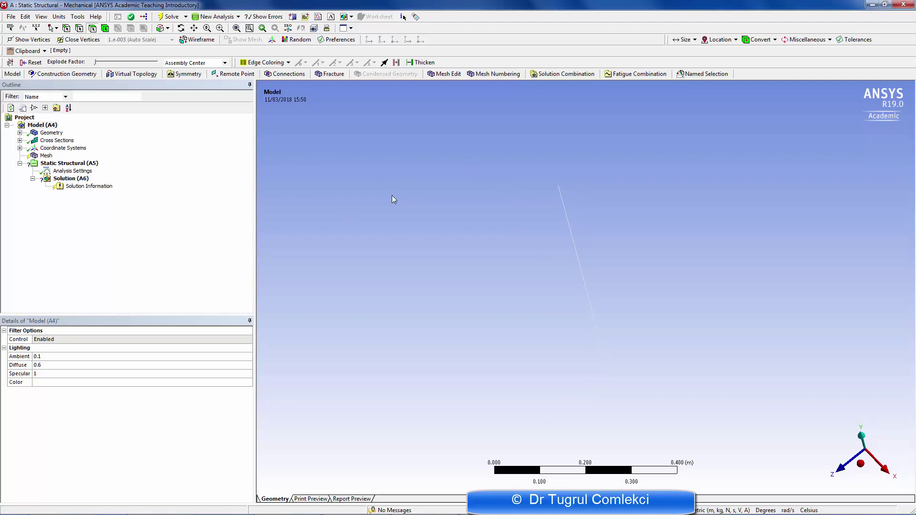
{"action": "left_click", "coordinate": [19, 132]}
{"action": "left_click", "coordinate": [62, 141]}
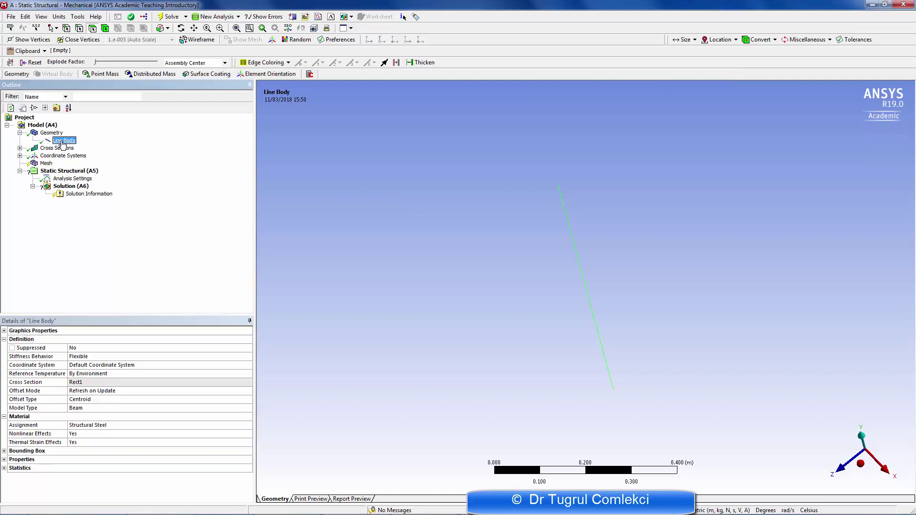
{"action": "left_click", "coordinate": [19, 149]}
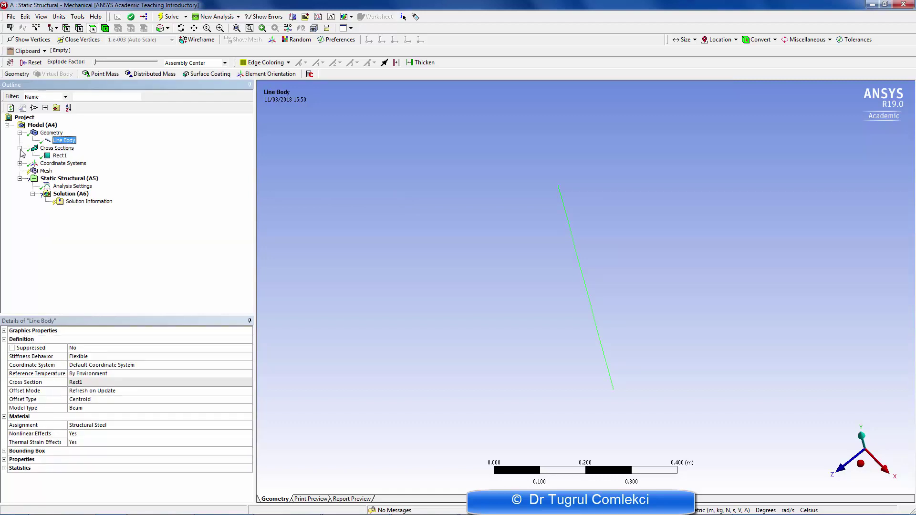
{"action": "left_click", "coordinate": [59, 156]}
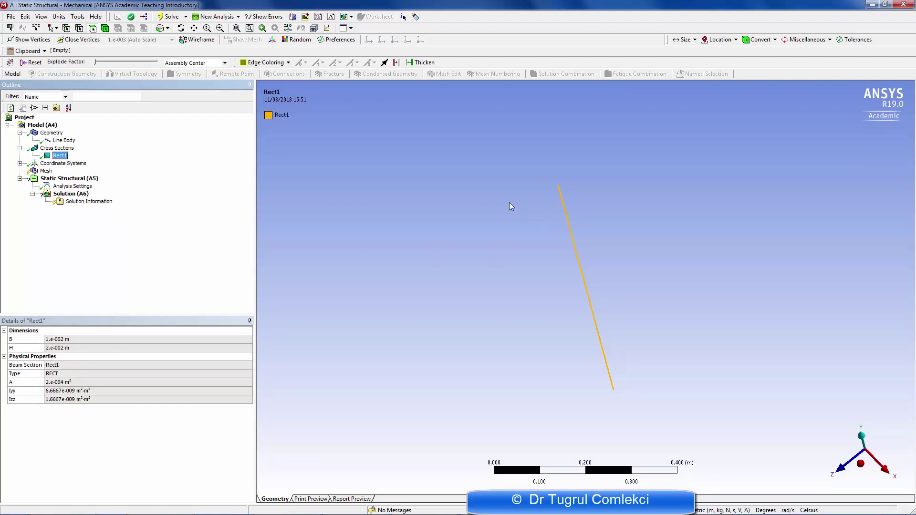
Step: Add a mesh sizing control scoped to the line body's single edge
{"action": "left_click", "coordinate": [45, 171]}
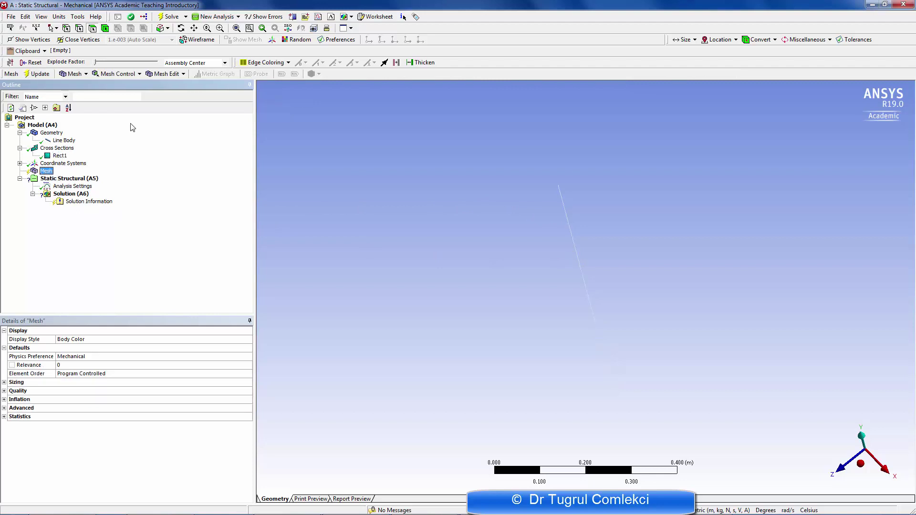
{"action": "left_click", "coordinate": [132, 77]}
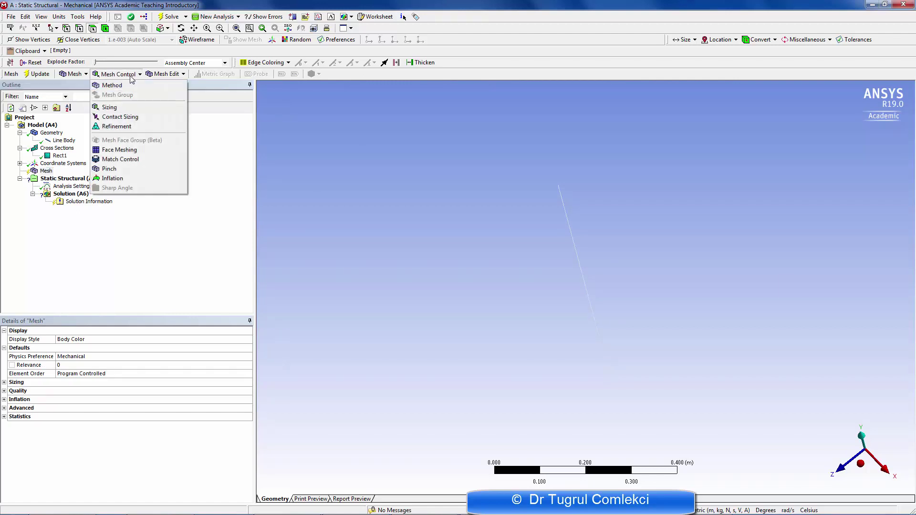
{"action": "left_click", "coordinate": [120, 108]}
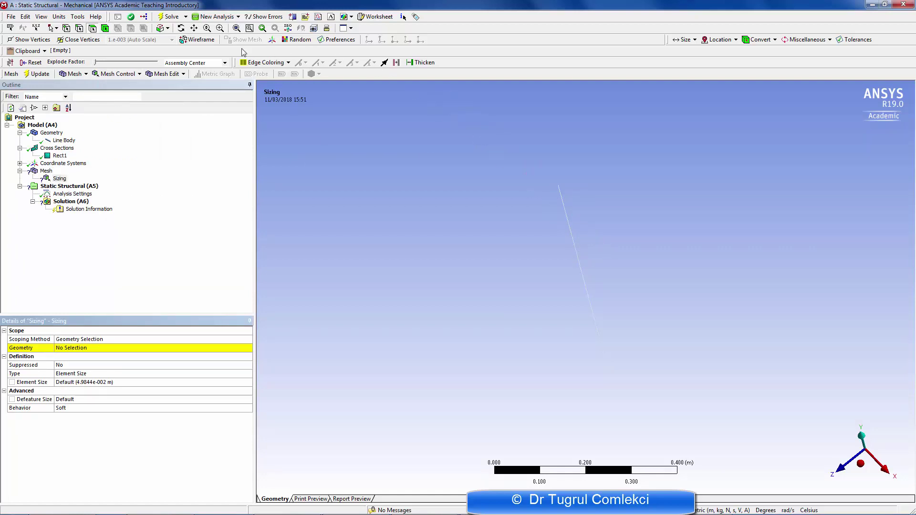
{"action": "left_click", "coordinate": [81, 30]}
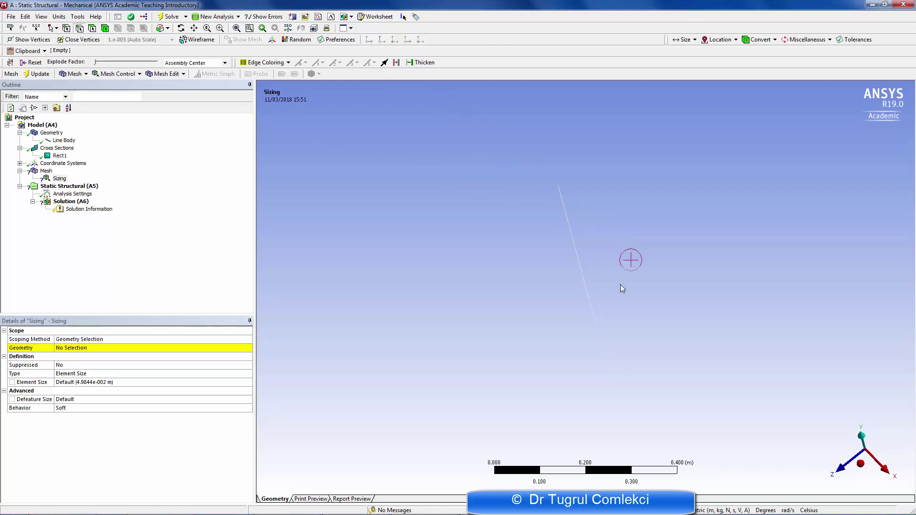
{"action": "left_click", "coordinate": [588, 290]}
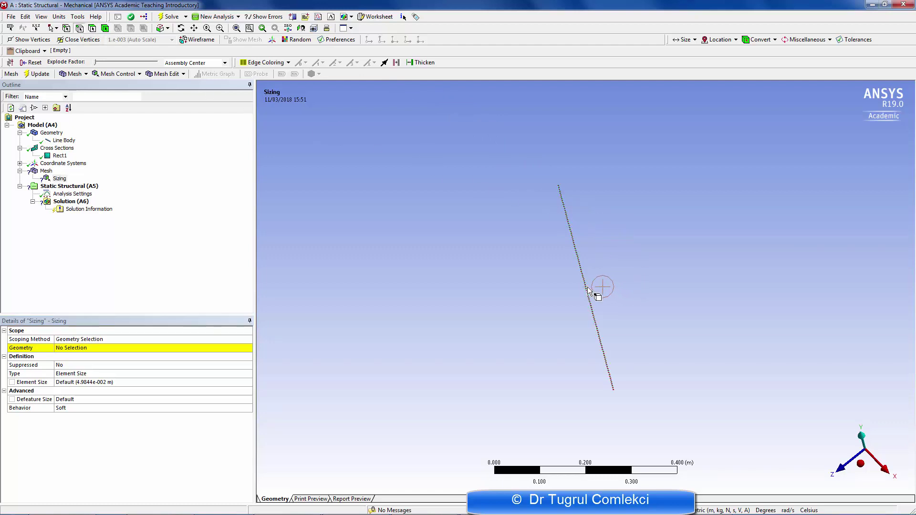
{"action": "left_click", "coordinate": [74, 352]}
{"action": "left_click", "coordinate": [91, 352]}
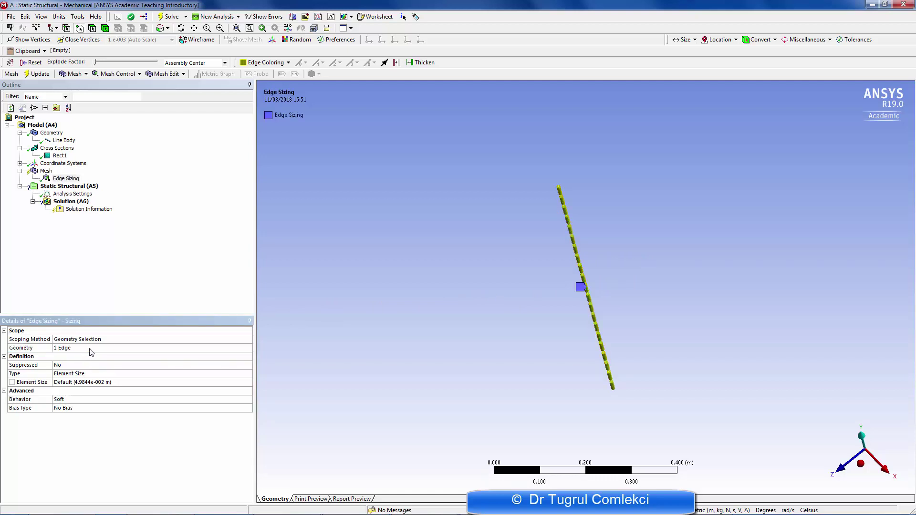
Step: Define the edge sizing by Number of Divisions and set it to 10 divisions
{"action": "left_click", "coordinate": [72, 376]}
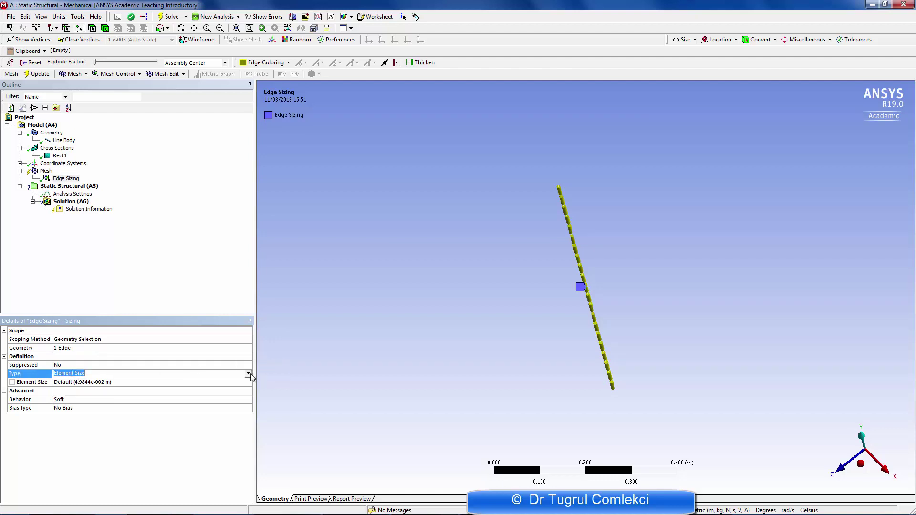
{"action": "left_click", "coordinate": [250, 375]}
{"action": "left_click", "coordinate": [124, 390]}
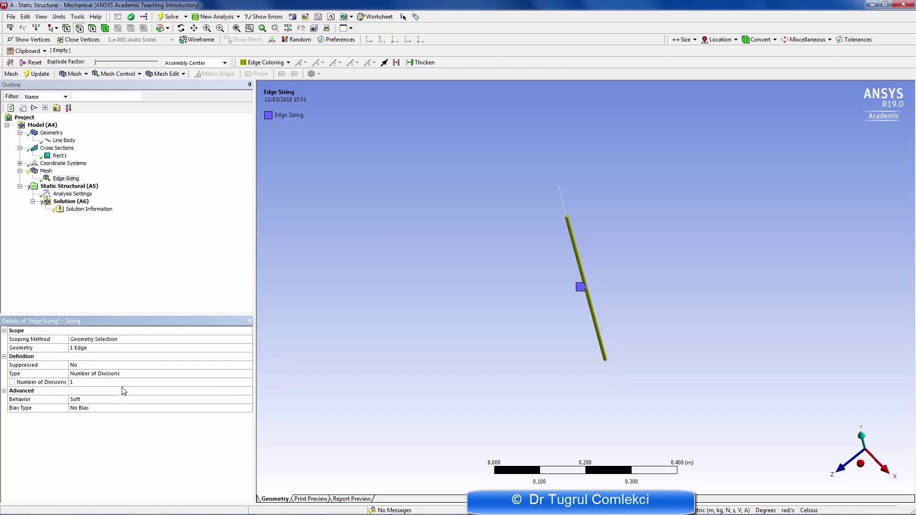
{"action": "left_click", "coordinate": [109, 382]}
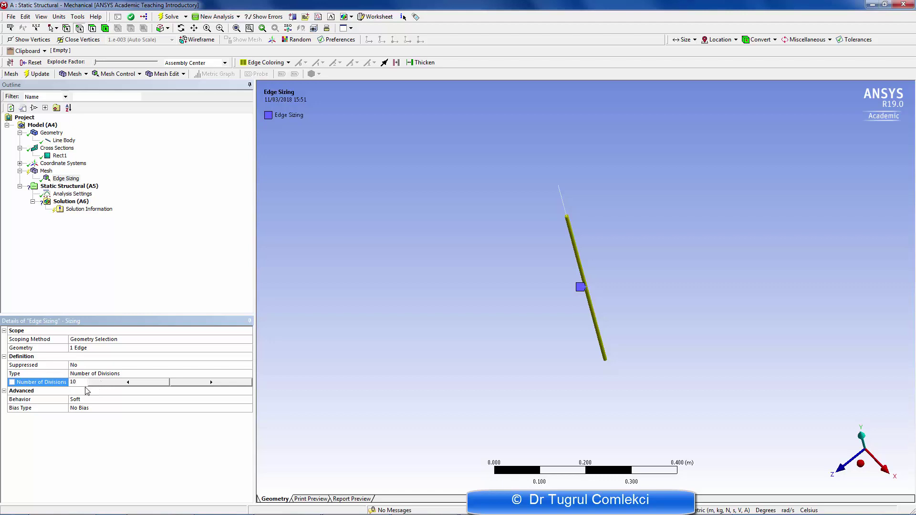
{"action": "key", "text": "Return"}
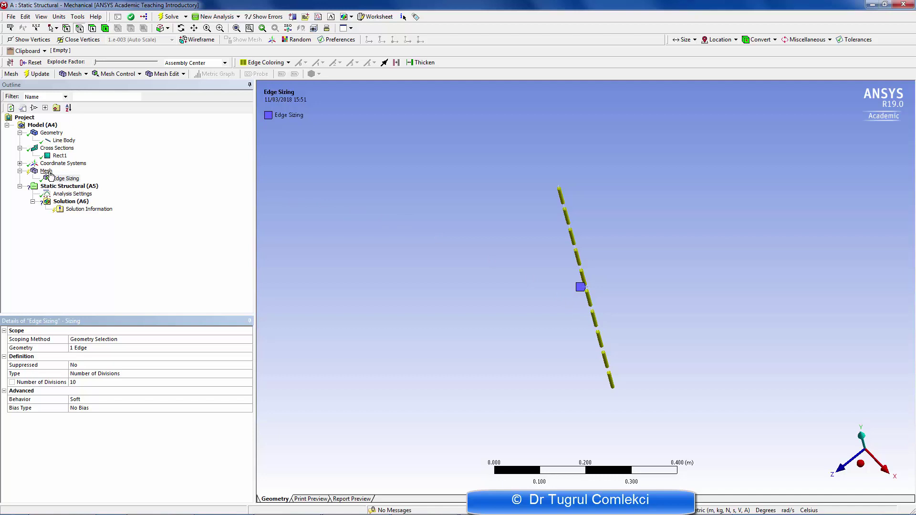
Step: Update the mesh of the line body and inspect the elements along its length
{"action": "left_click", "coordinate": [47, 172]}
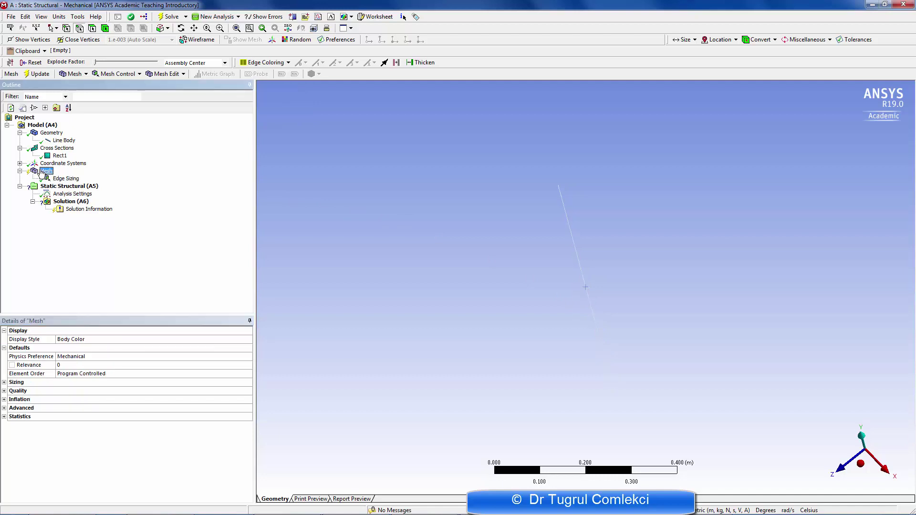
{"action": "left_click", "coordinate": [38, 74]}
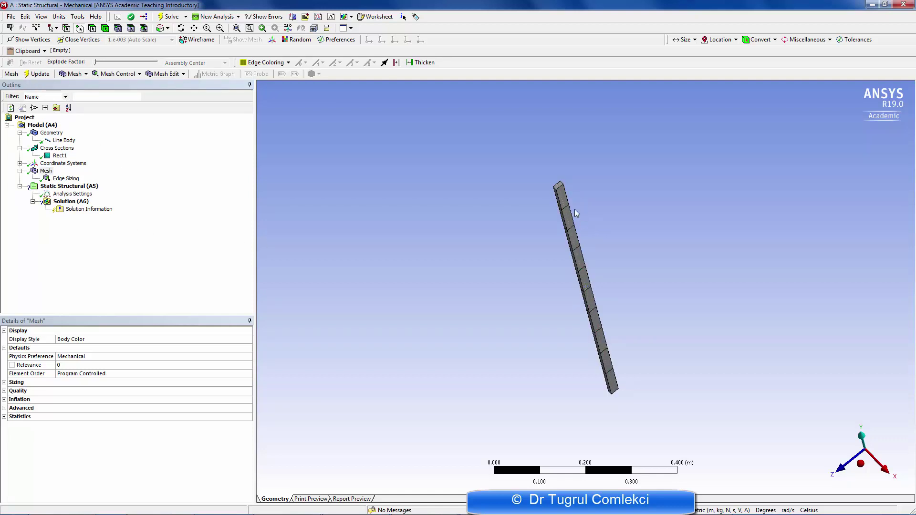
{"action": "scroll", "coordinate": [589, 207], "scroll_direction": "down", "scroll_amount": 1}
{"action": "scroll", "coordinate": [589, 208], "scroll_direction": "up", "scroll_amount": 3}
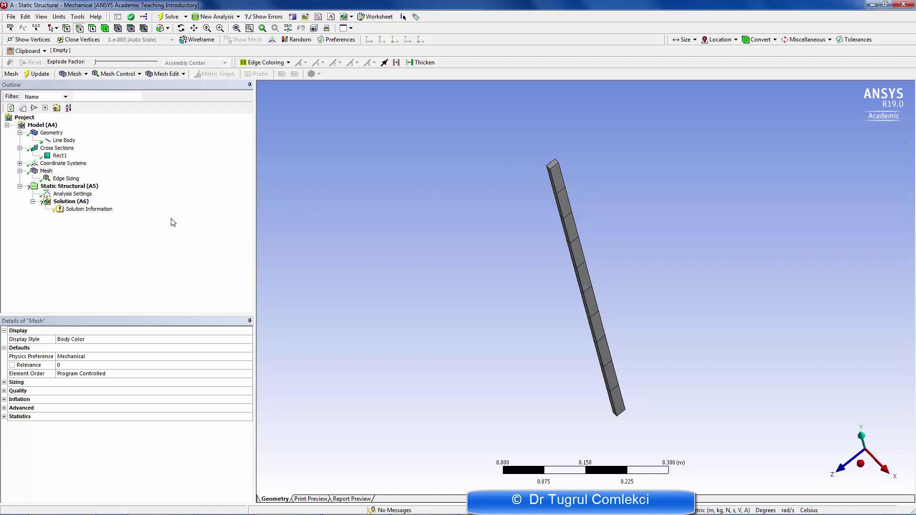
Step: Add a Fixed Support to the Static Structural analysis, scoped to the vertex at the line body's lower end
{"action": "left_click", "coordinate": [57, 186]}
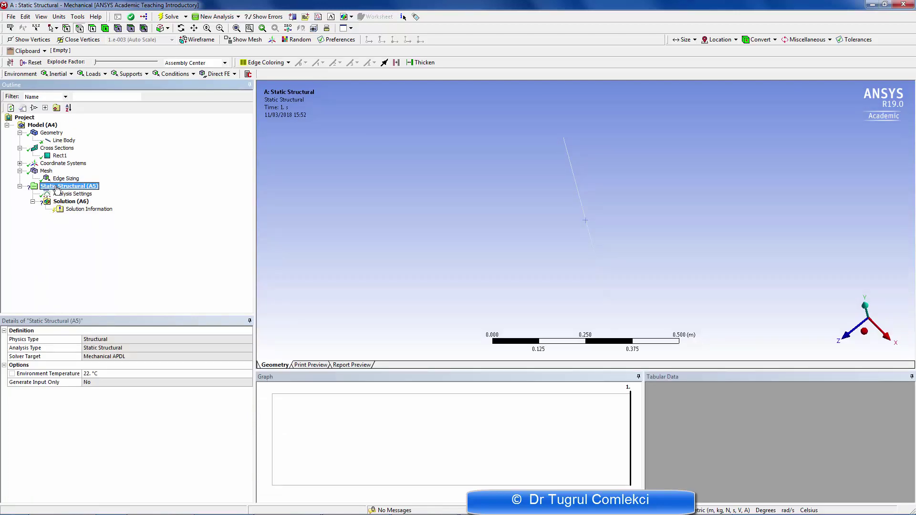
{"action": "left_click", "coordinate": [132, 74]}
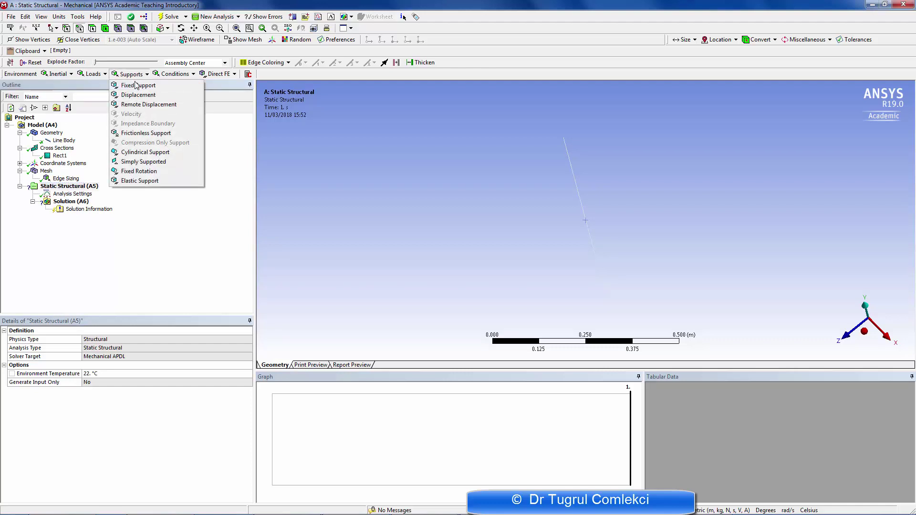
{"action": "left_click", "coordinate": [137, 85]}
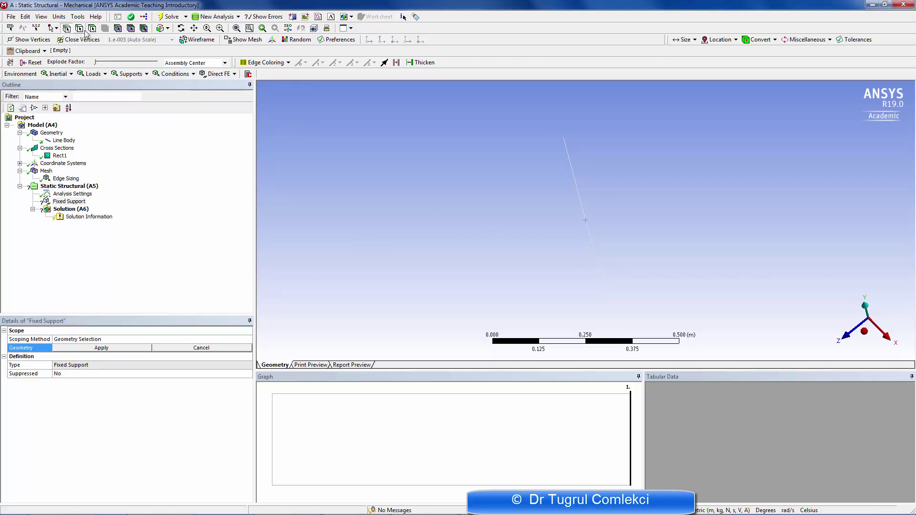
{"action": "left_click", "coordinate": [609, 306]}
{"action": "left_click", "coordinate": [76, 353]}
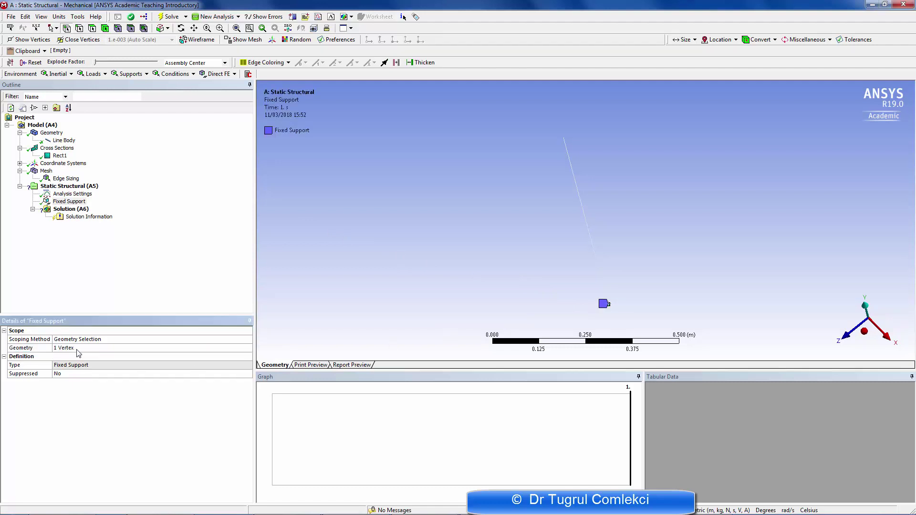
{"action": "left_click", "coordinate": [69, 202]}
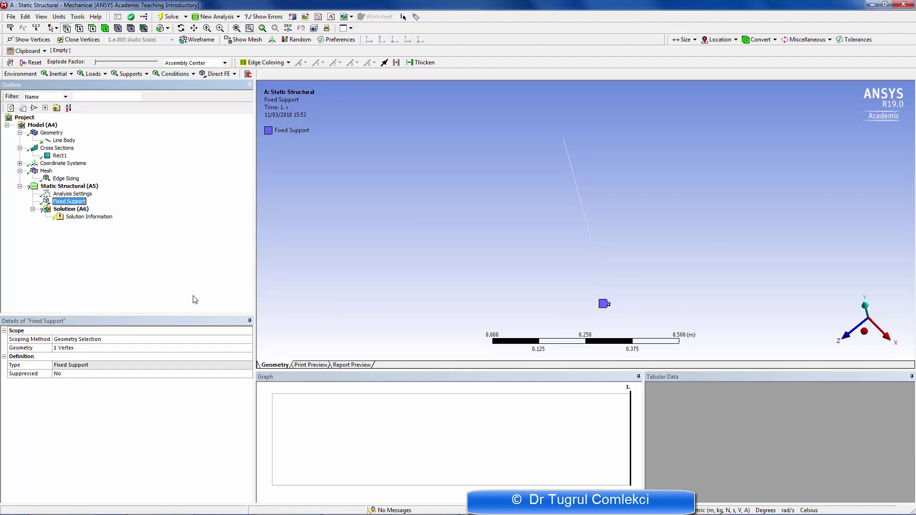
Step: Add a Force load to the Static Structural analysis, scoped to the vertex at the line body's upper end
{"action": "left_click", "coordinate": [82, 188]}
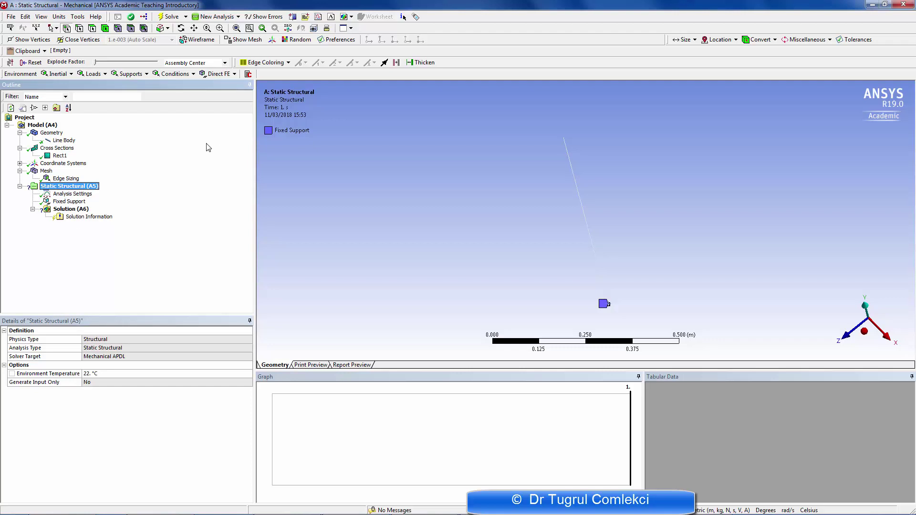
{"action": "left_click", "coordinate": [93, 74]}
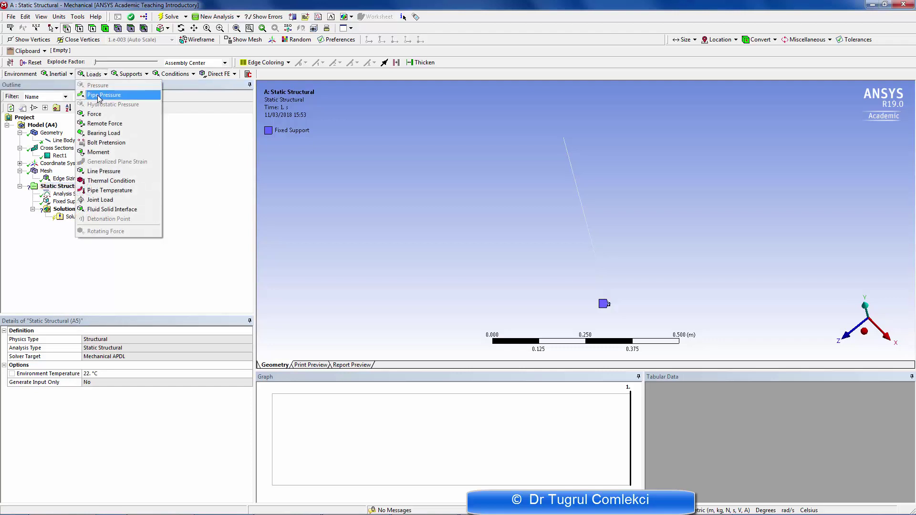
{"action": "left_click", "coordinate": [97, 114]}
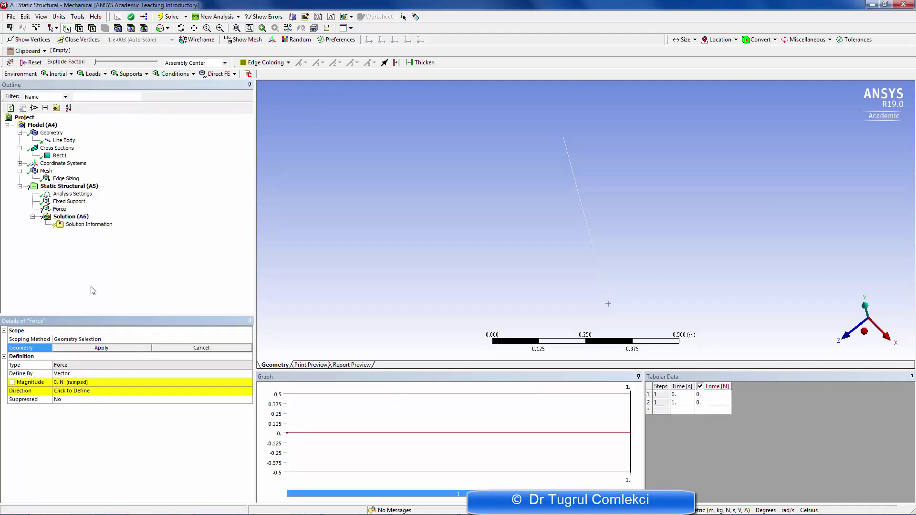
{"action": "left_click", "coordinate": [562, 138]}
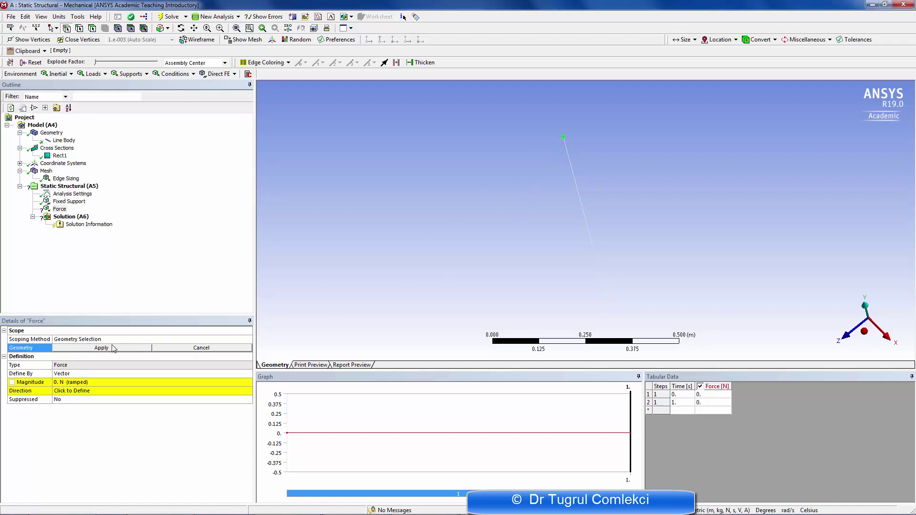
{"action": "left_click", "coordinate": [98, 348]}
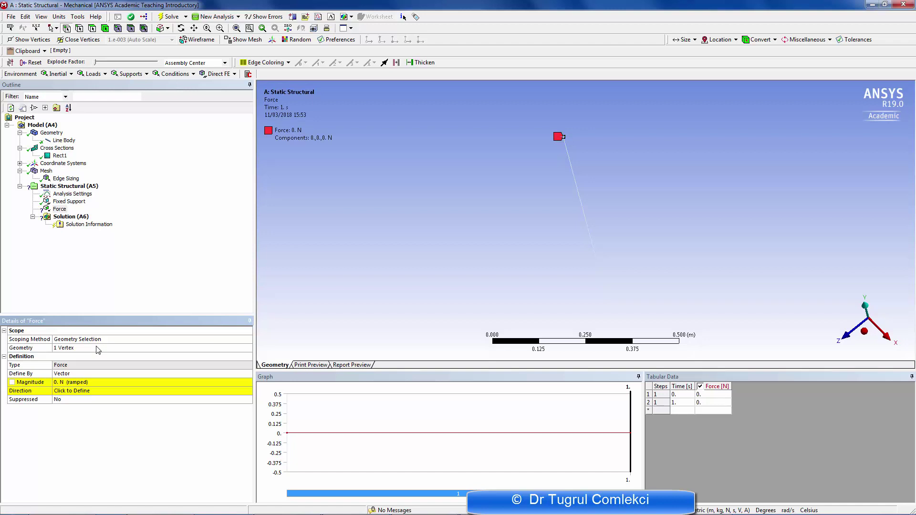
Step: Define the force by Components in the global coordinate system and set its Y component to -1 N
{"action": "left_click", "coordinate": [71, 374]}
{"action": "left_click", "coordinate": [74, 382]}
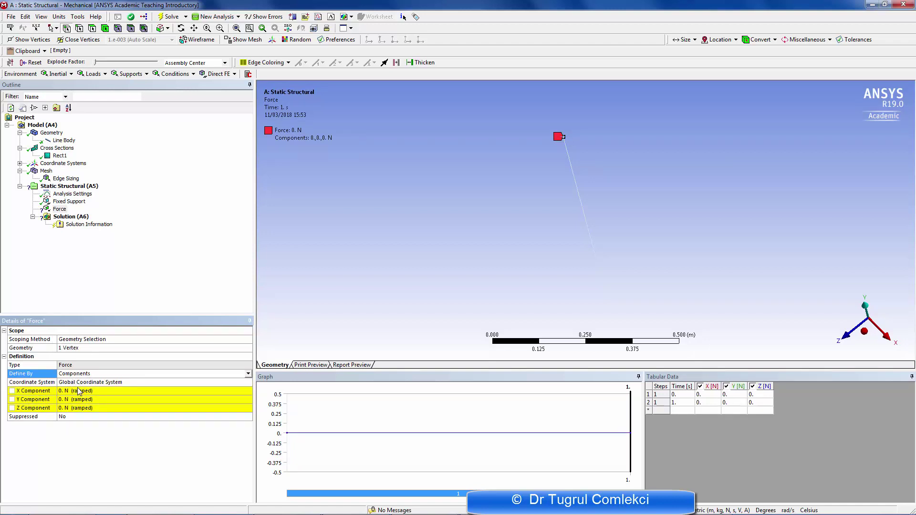
{"action": "left_click", "coordinate": [68, 400]}
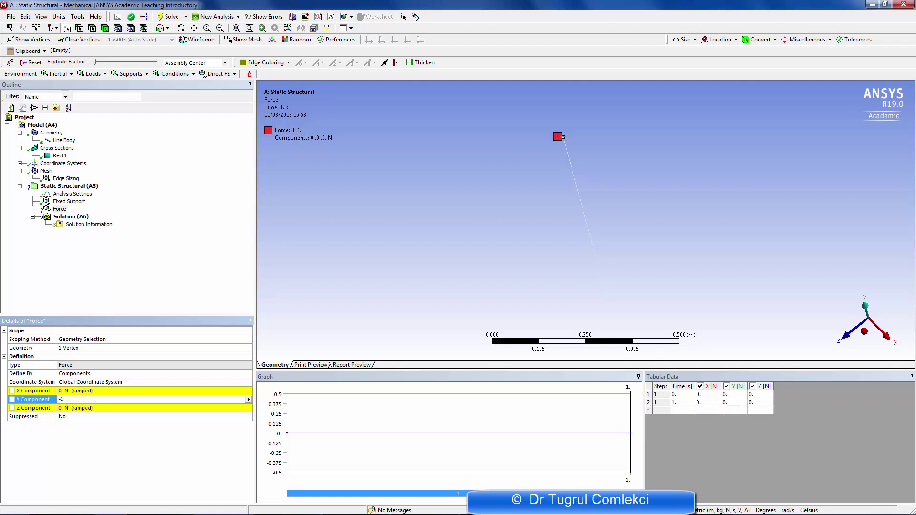
{"action": "key", "text": "Return"}
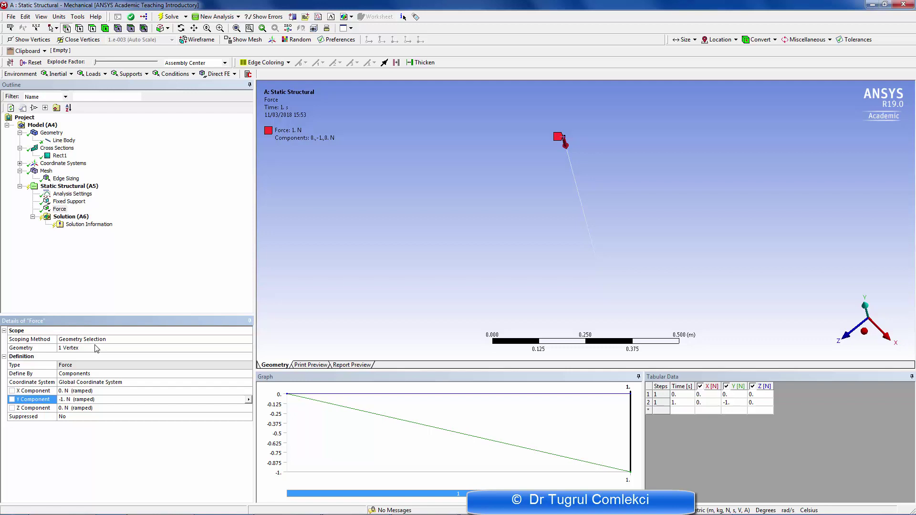
Step: Add a Total Deformation result and a Beam Tool to the Static Structural solution
{"action": "left_click", "coordinate": [69, 217]}
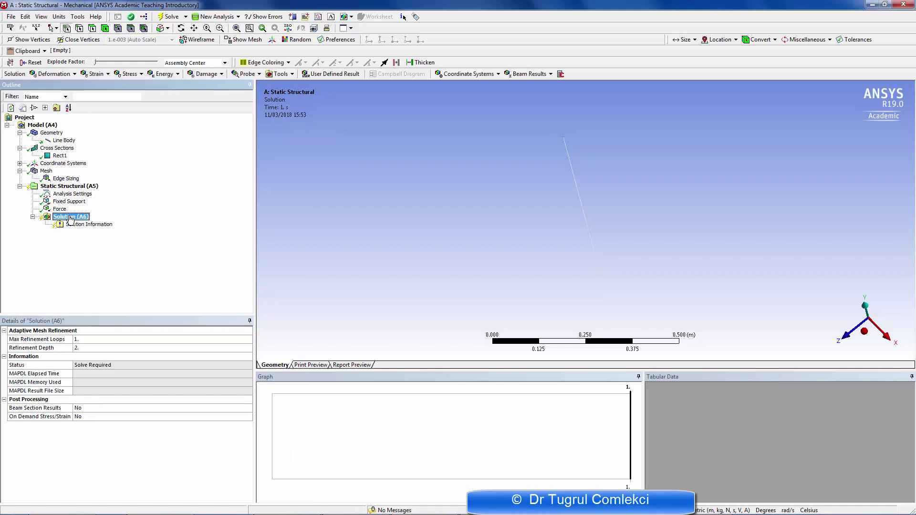
{"action": "left_click", "coordinate": [54, 74]}
{"action": "left_click", "coordinate": [62, 86]}
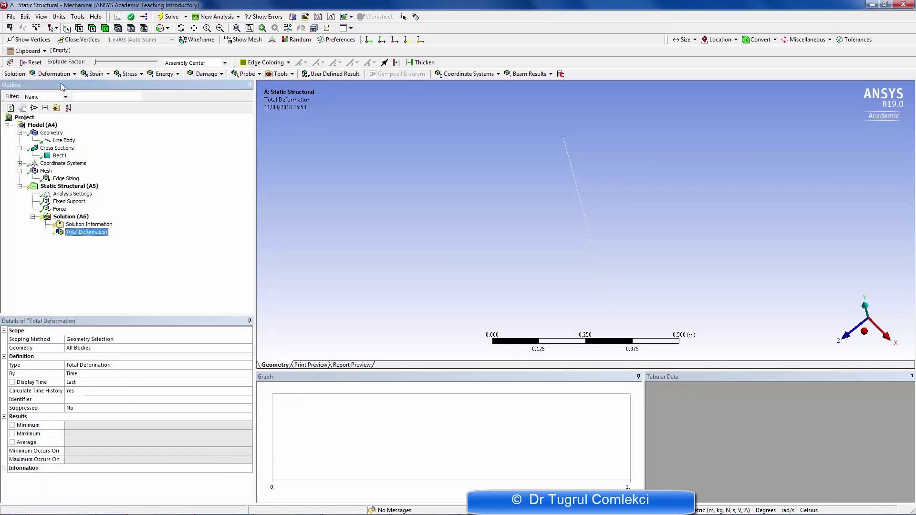
{"action": "left_click", "coordinate": [129, 75]}
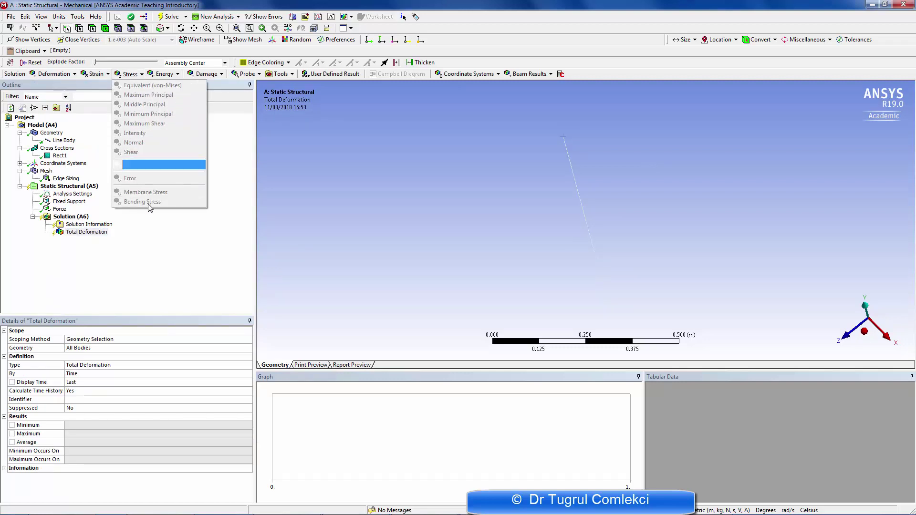
{"action": "left_click", "coordinate": [279, 75]}
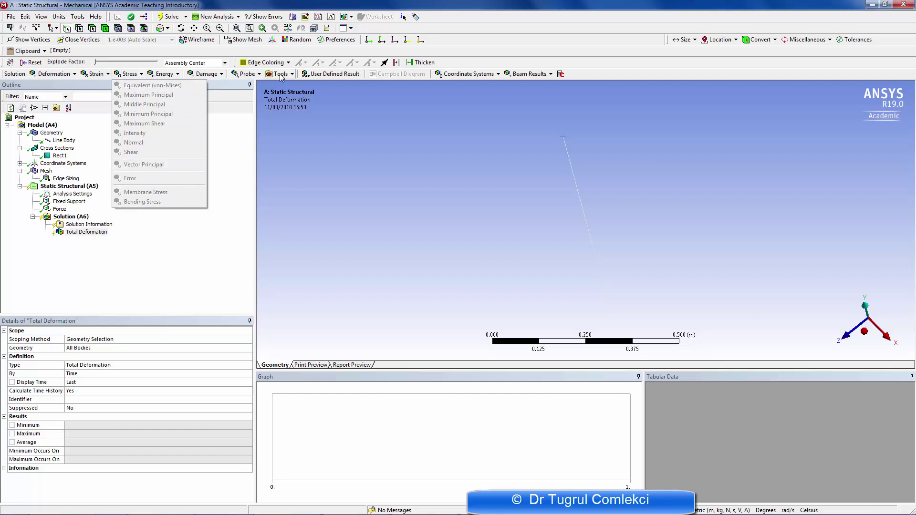
{"action": "left_click", "coordinate": [281, 76]}
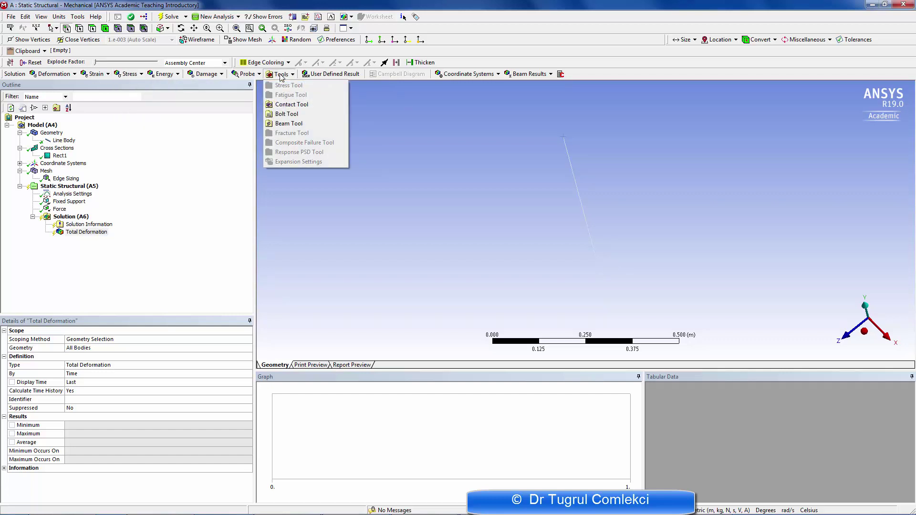
{"action": "left_click", "coordinate": [289, 124]}
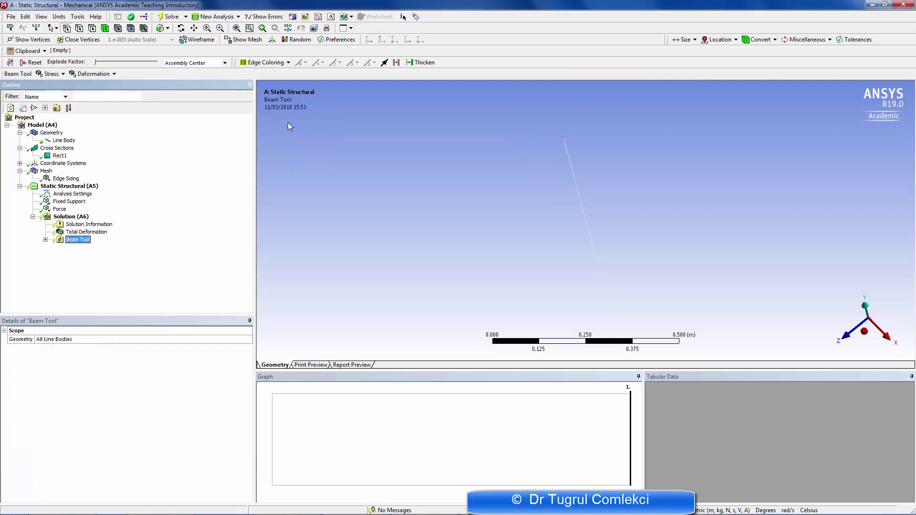
Step: Expand the Beam Tool and review its Direct Stress, Minimum Combined Stress and Maximum Combined Stress definitions
{"action": "left_click", "coordinate": [46, 239]}
{"action": "left_click", "coordinate": [93, 247]}
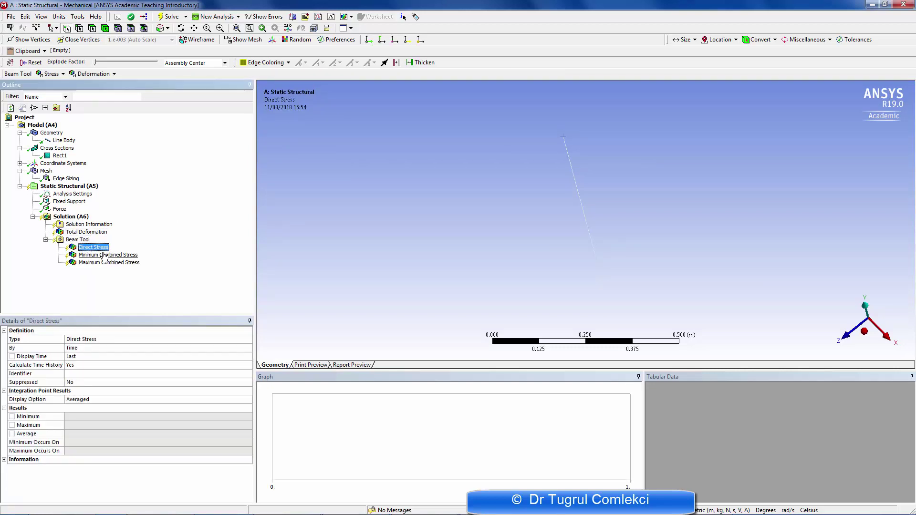
{"action": "left_click", "coordinate": [105, 255]}
{"action": "left_click", "coordinate": [110, 262]}
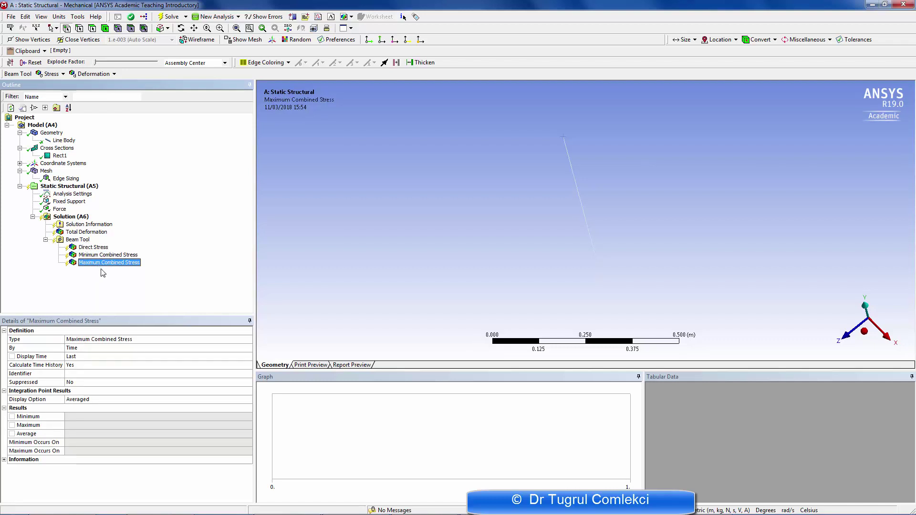
Step: Solve the static analysis and examine the Total Deformation and Direct Stress results
{"action": "left_click", "coordinate": [165, 20]}
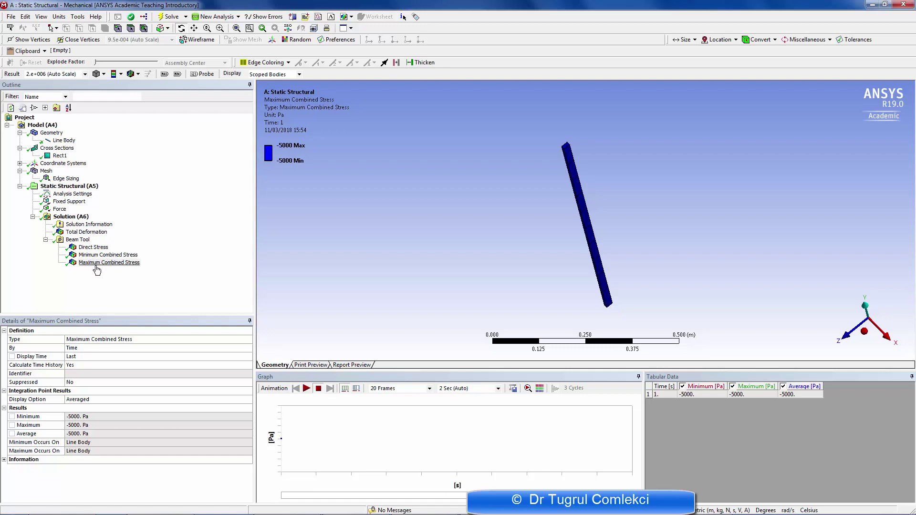
{"action": "left_click", "coordinate": [89, 232]}
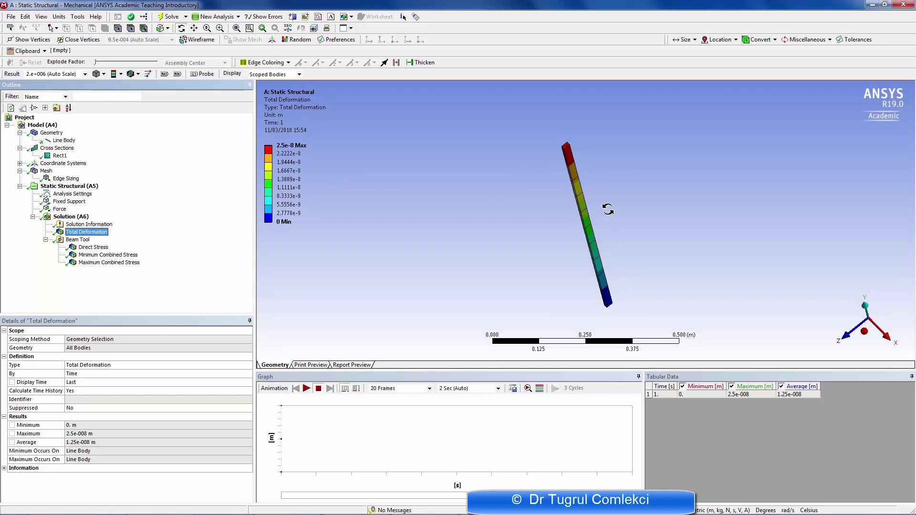
{"action": "left_click", "coordinate": [93, 248]}
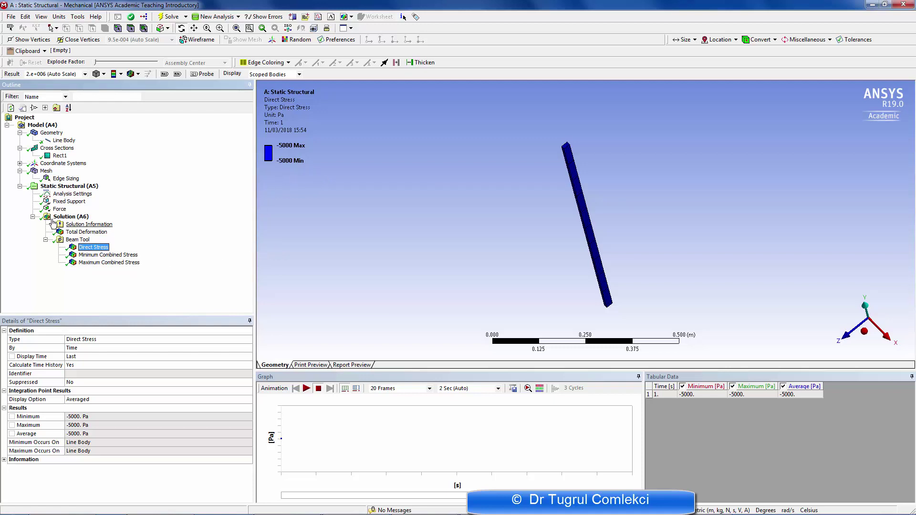
Step: Switch to the Workbench project and add an Eigenvalue Buckling system linked to the Static Structural system's Solution cell
{"action": "left_click", "coordinate": [41, 126]}
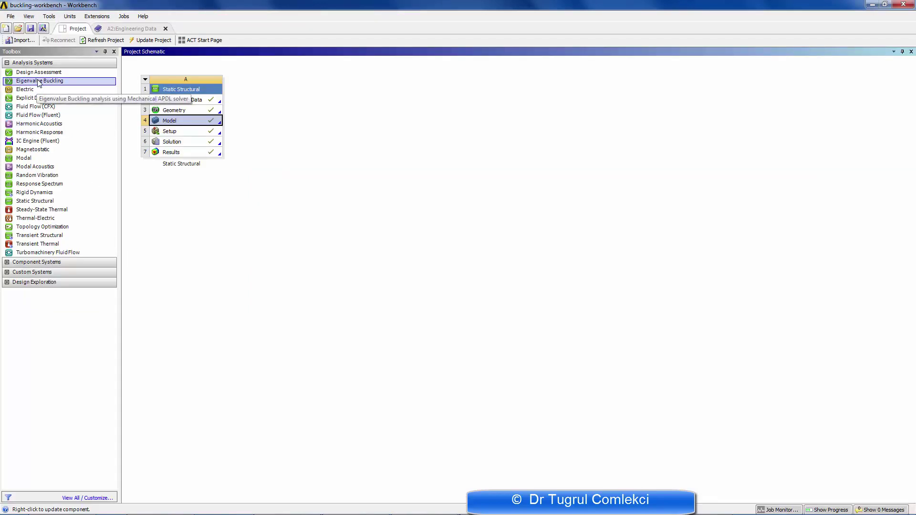
{"action": "left_click_drag", "start_coordinate": [39, 83], "coordinate": [199, 146]}
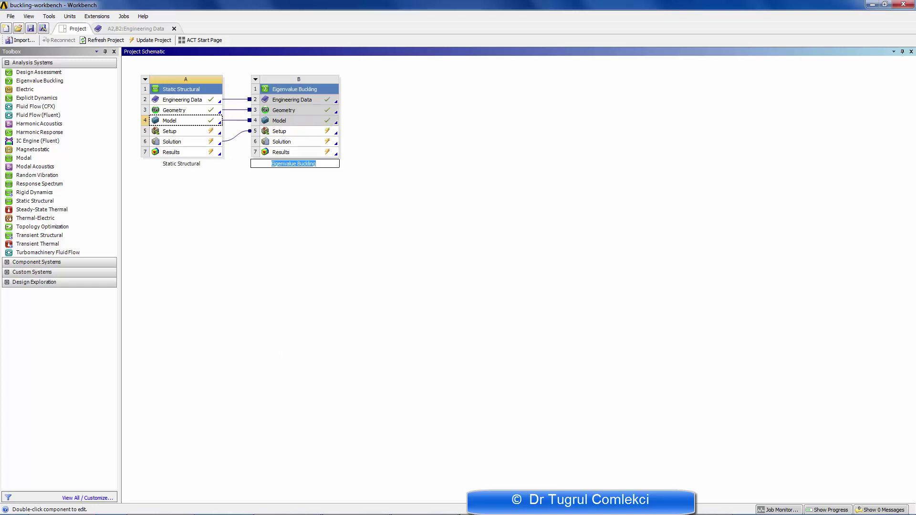
Step: Switch to Mechanical and refresh all data for the linked Eigenvalue Buckling analysis
{"action": "left_click", "coordinate": [615, 505]}
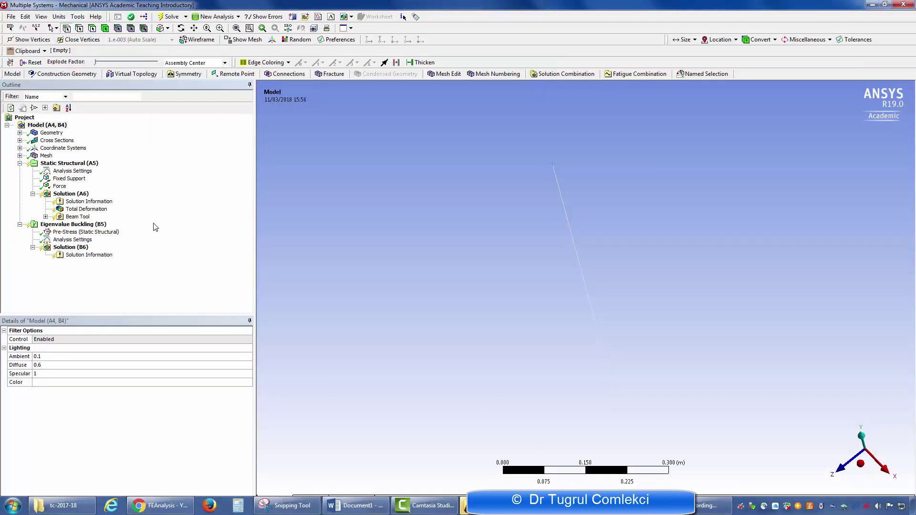
{"action": "left_click", "coordinate": [10, 16]}
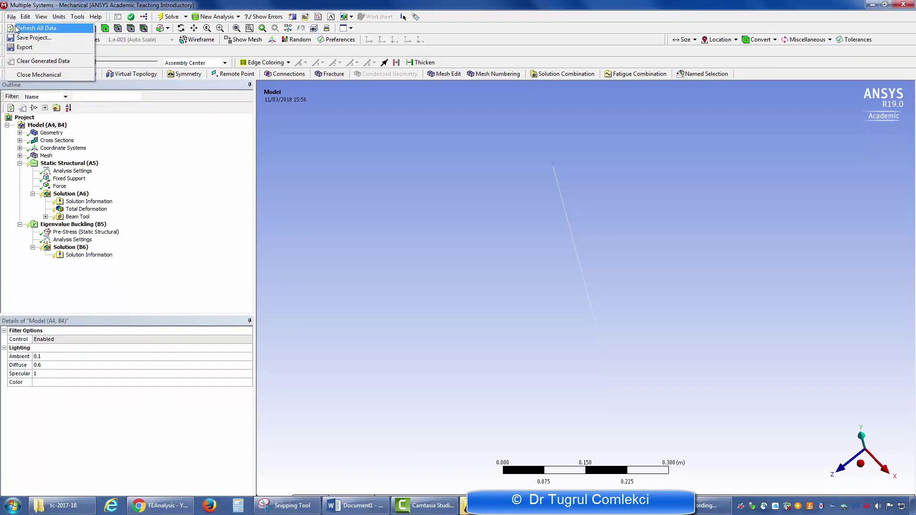
{"action": "left_click", "coordinate": [16, 29]}
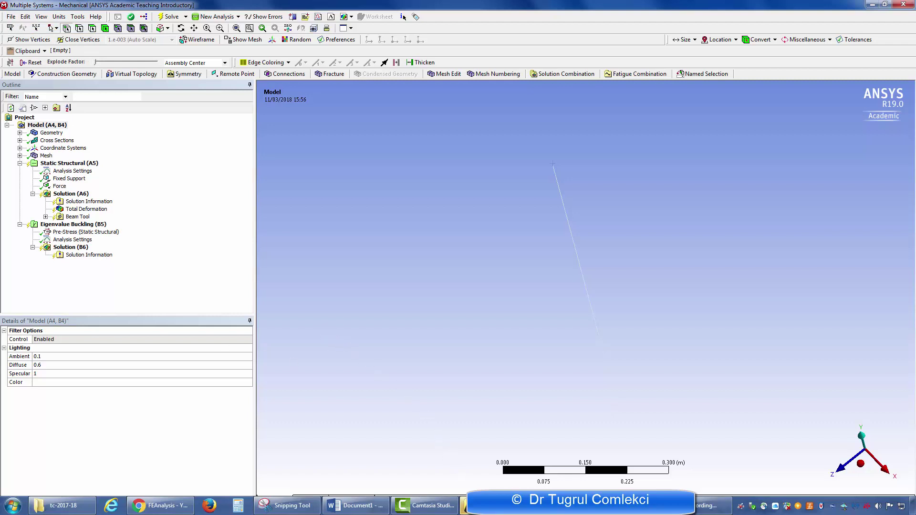
Step: Review the Eigenvalue Buckling definition, its Pre-Stress link and its Analysis Settings, including the maximum modes to find
{"action": "left_click", "coordinate": [56, 225]}
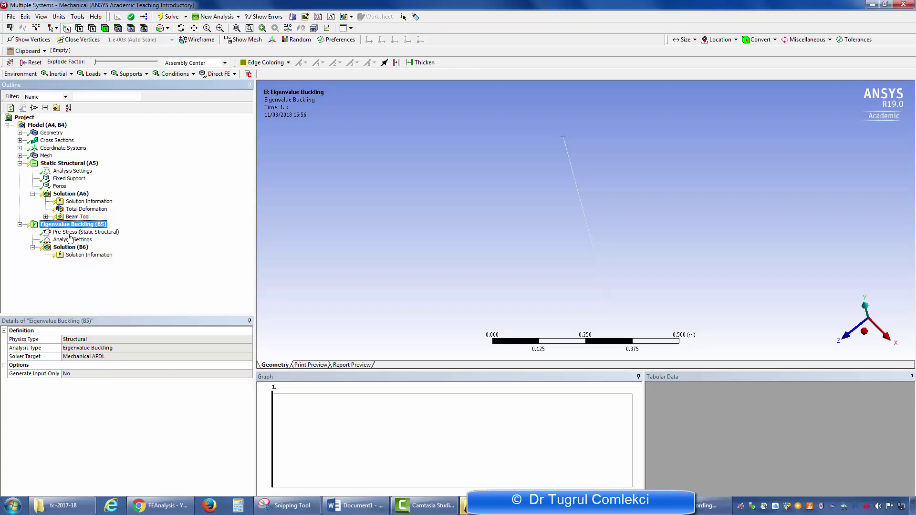
{"action": "left_click", "coordinate": [72, 233]}
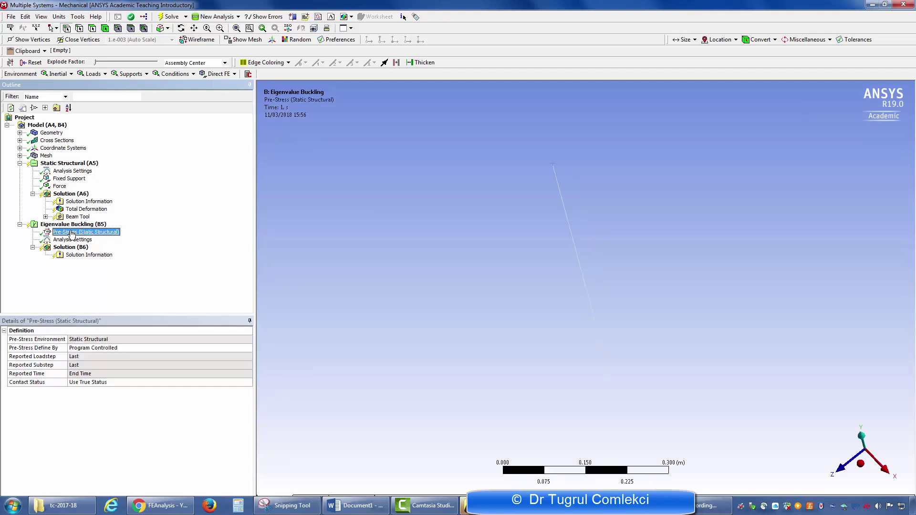
{"action": "left_click", "coordinate": [72, 240]}
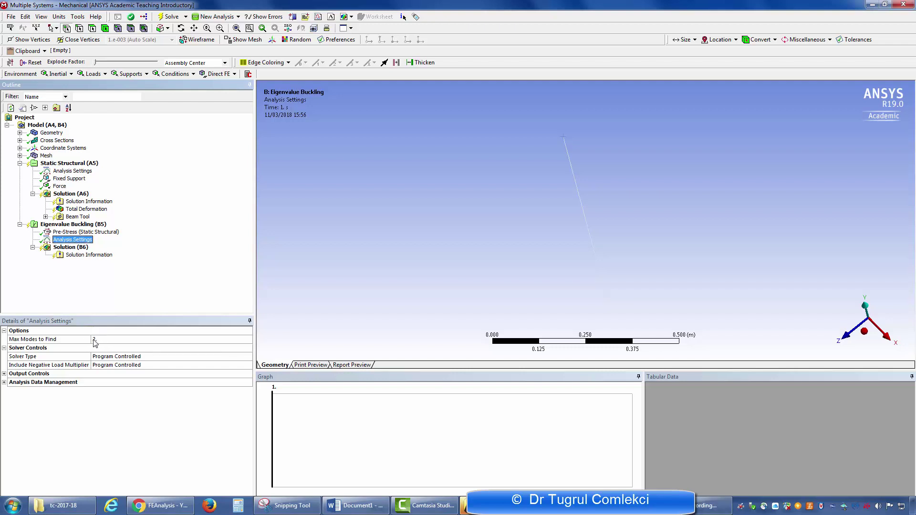
Step: Add two Total Deformation results to the Eigenvalue Buckling solution
{"action": "left_click", "coordinate": [69, 248]}
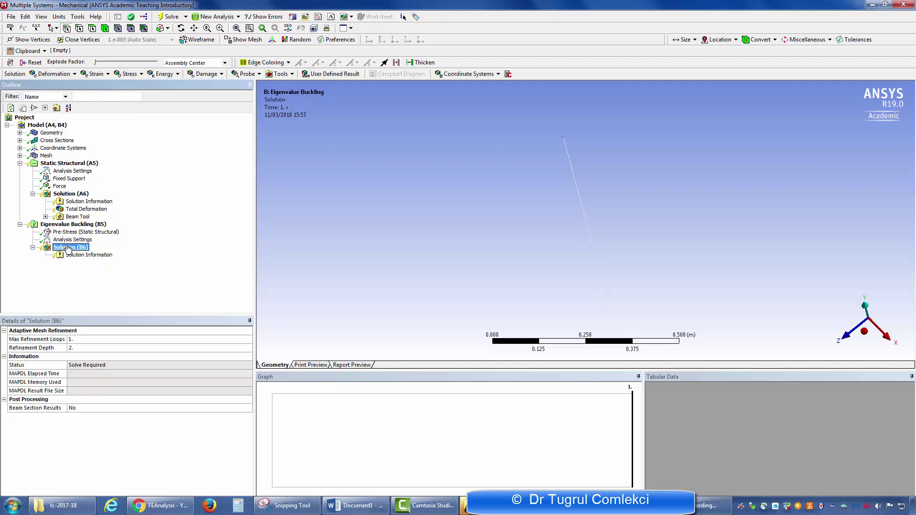
{"action": "left_click", "coordinate": [55, 75]}
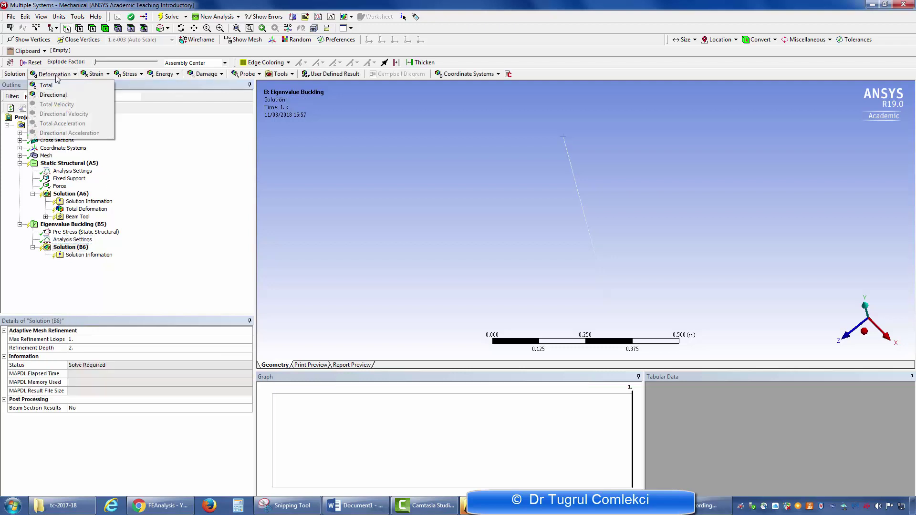
{"action": "left_click", "coordinate": [56, 86]}
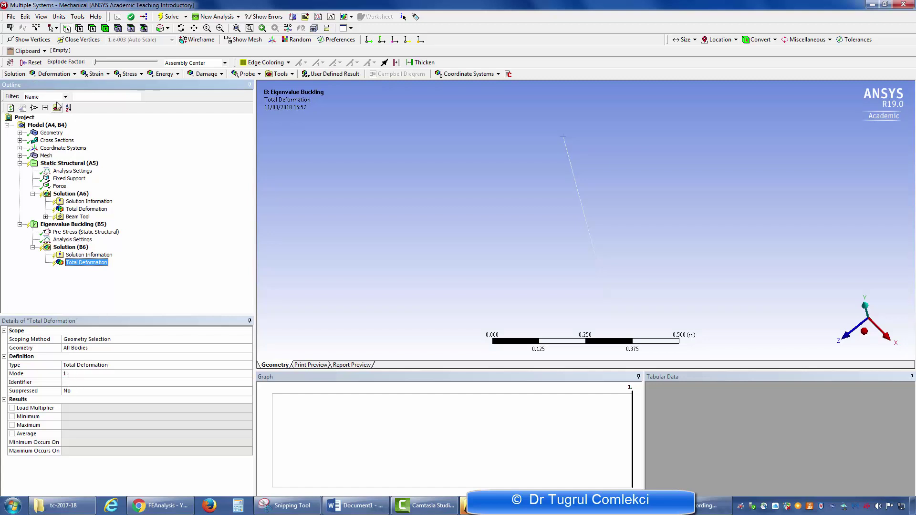
{"action": "left_click", "coordinate": [54, 74]}
{"action": "left_click", "coordinate": [46, 85]}
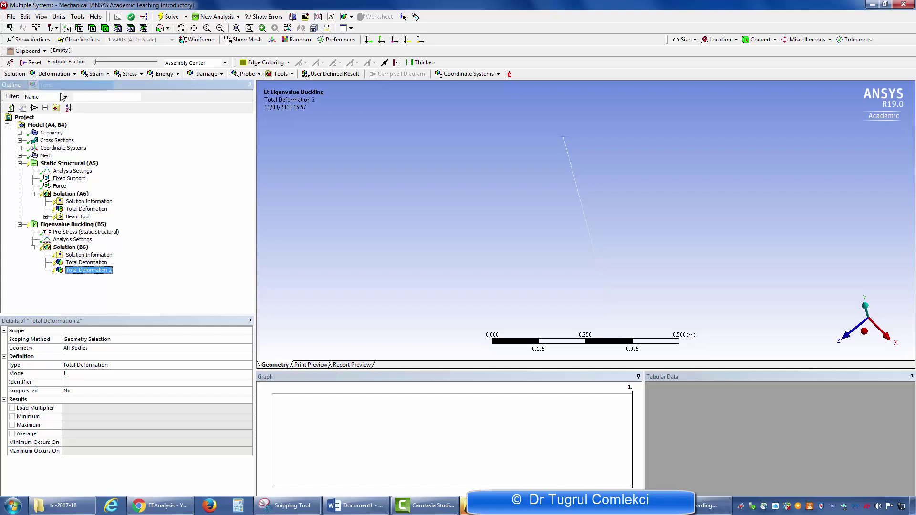
Step: Set the mode of the second buckling Total Deformation result to 2
{"action": "left_click", "coordinate": [86, 374]}
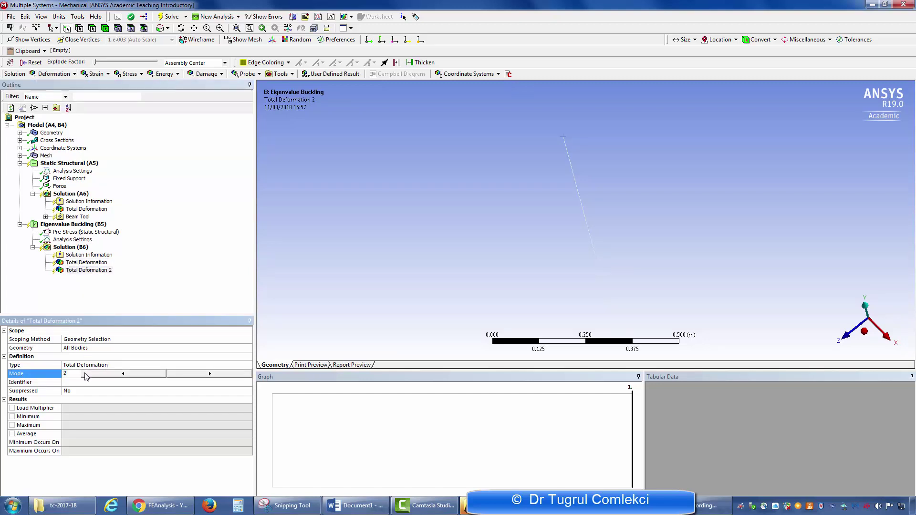
{"action": "type", "text": "2"}
{"action": "key", "text": "Return"}
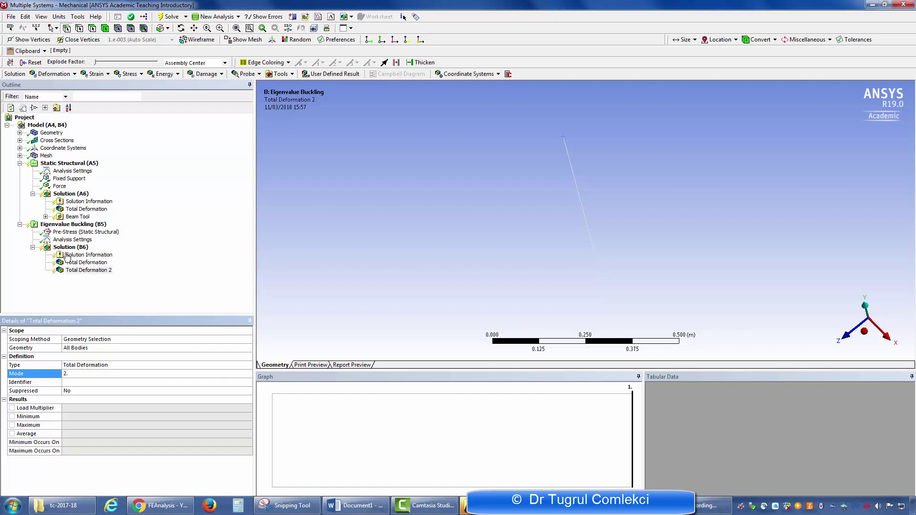
{"action": "left_click", "coordinate": [87, 270]}
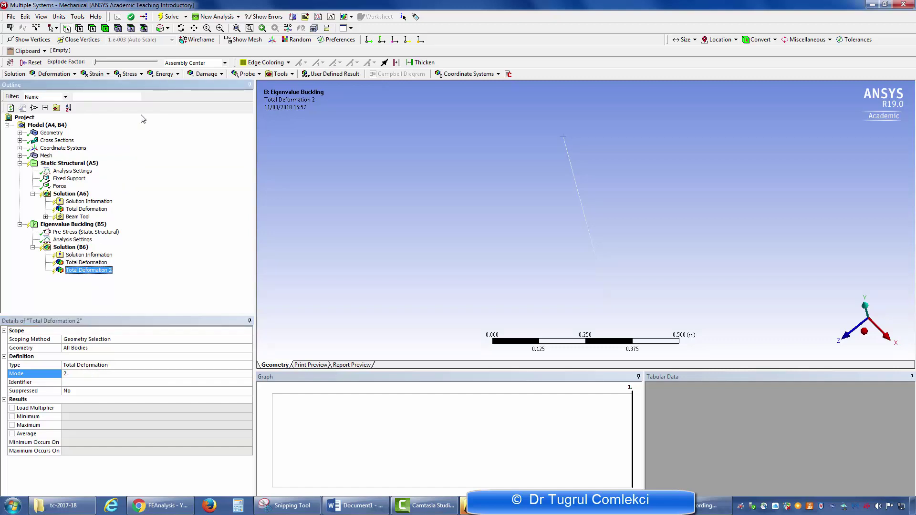
Step: Solve the model and examine the buckling load multipliers and deformed shapes of both modes
{"action": "left_click", "coordinate": [170, 16]}
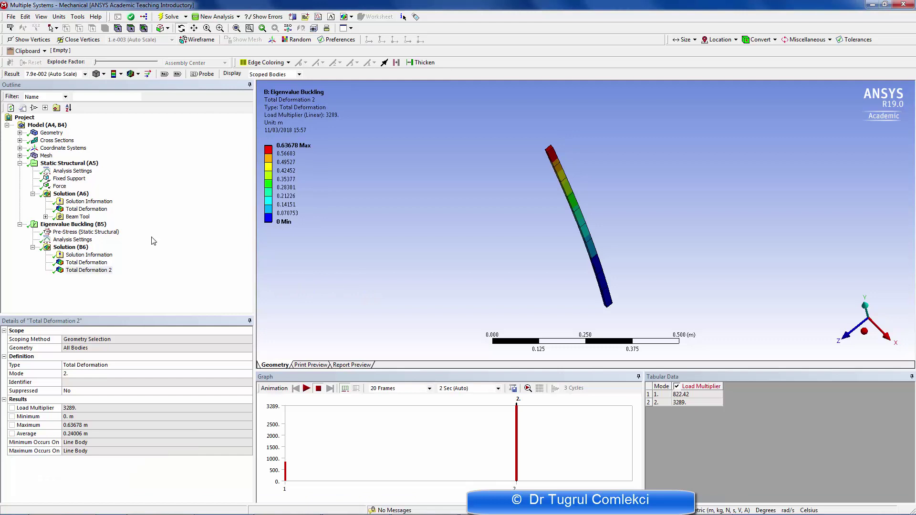
{"action": "left_click", "coordinate": [77, 263]}
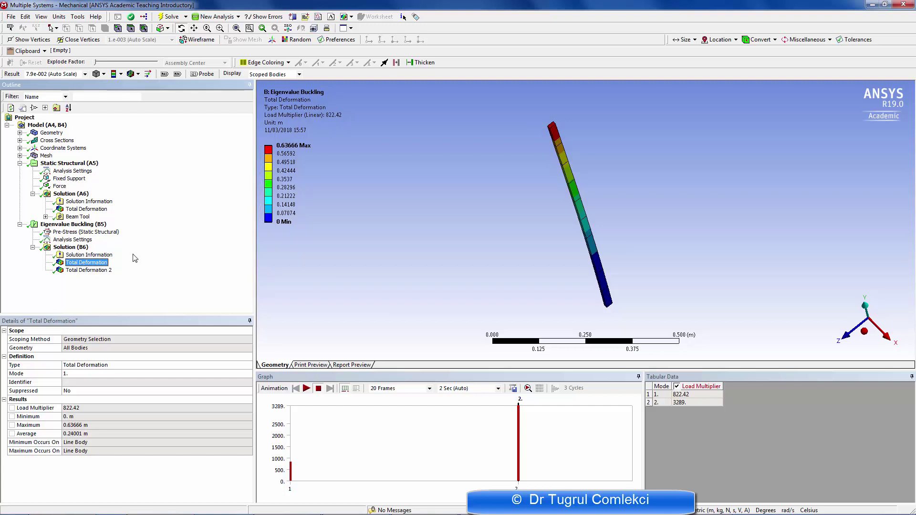
{"action": "left_click", "coordinate": [88, 270]}
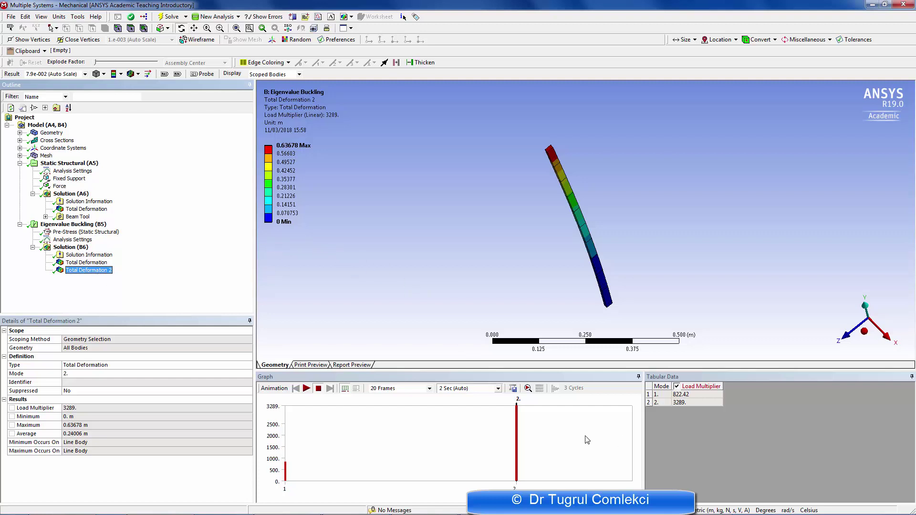
Step: Switch to the Workbench project and add a second Static Structural system sharing the Eigenvalue Buckling system's Model cell
{"action": "mouse_move", "coordinate": [572, 514]}
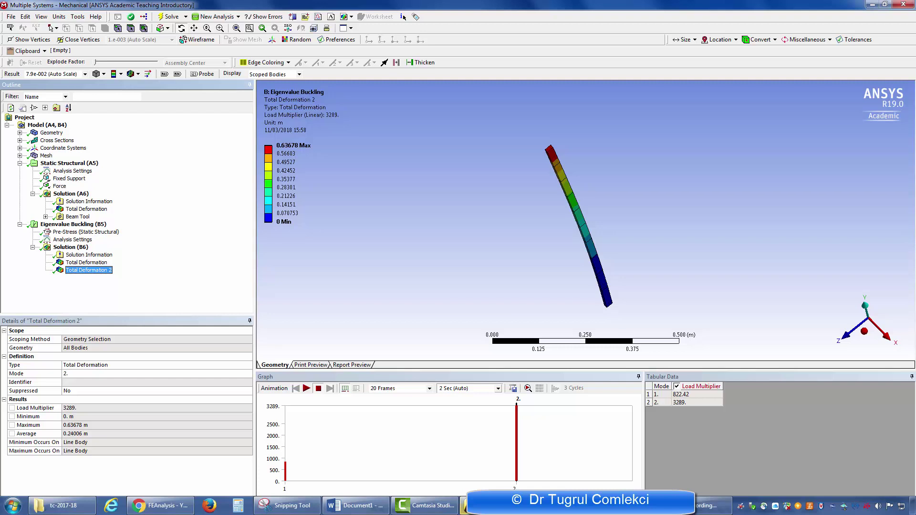
{"action": "left_click", "coordinate": [491, 506]}
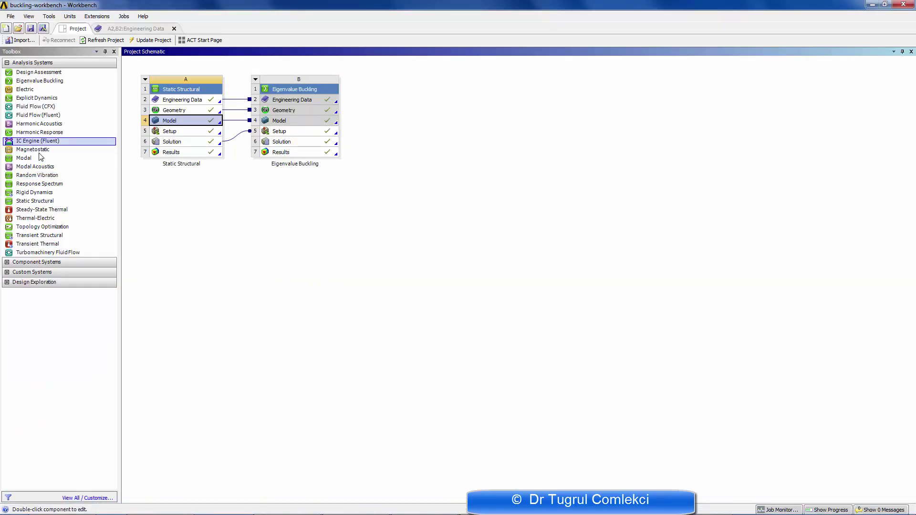
{"action": "left_click", "coordinate": [31, 202]}
{"action": "left_click_drag", "start_coordinate": [31, 202], "coordinate": [327, 126]}
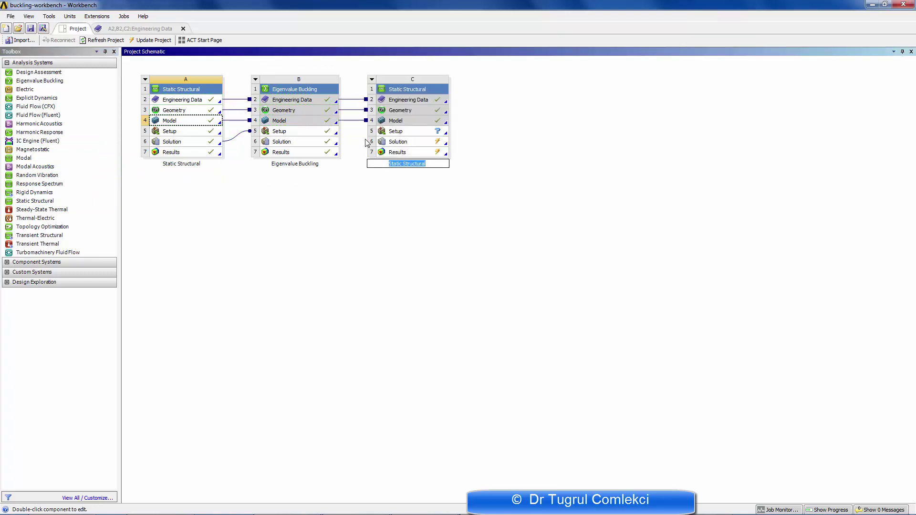
{"action": "left_click", "coordinate": [421, 121]}
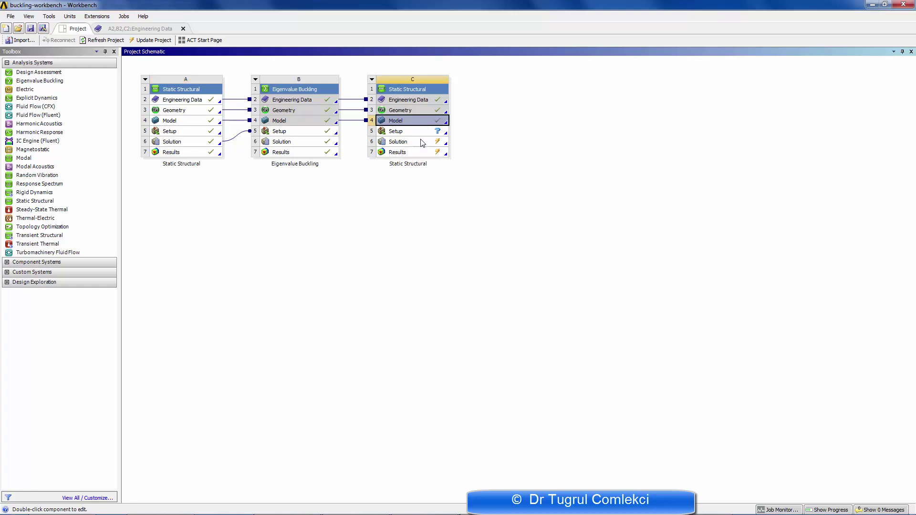
Step: Switch back to Mechanical and set the Step End Time of Static Structural 2 to 1000 s in its Analysis Settings
{"action": "mouse_move", "coordinate": [549, 513]}
{"action": "left_click", "coordinate": [494, 507]}
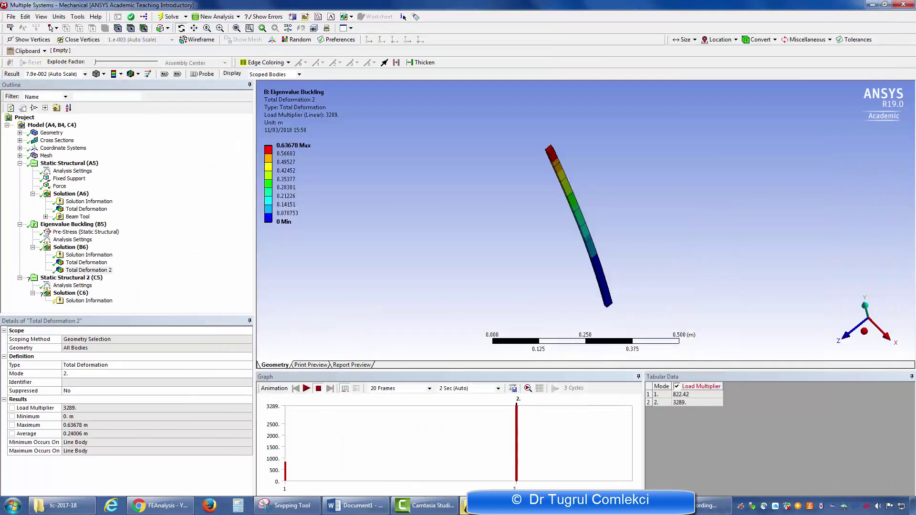
{"action": "left_click", "coordinate": [494, 507]}
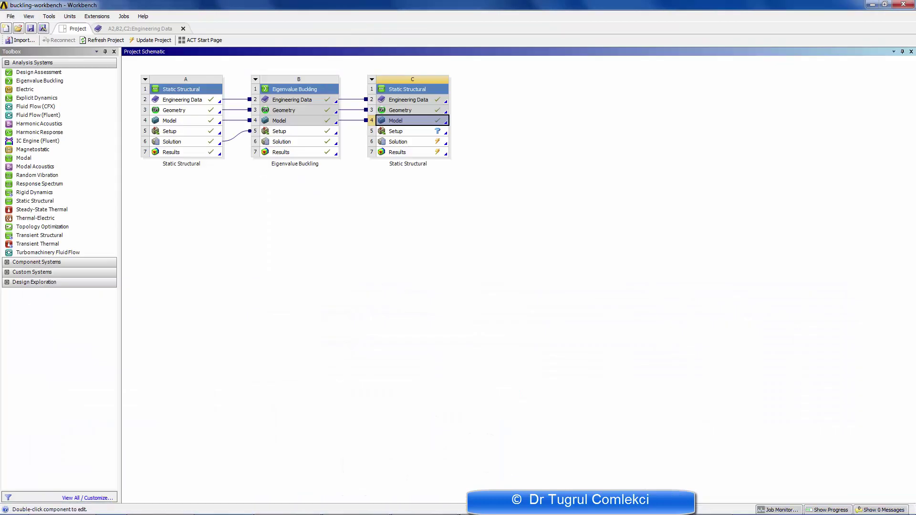
{"action": "left_click", "coordinate": [561, 507]}
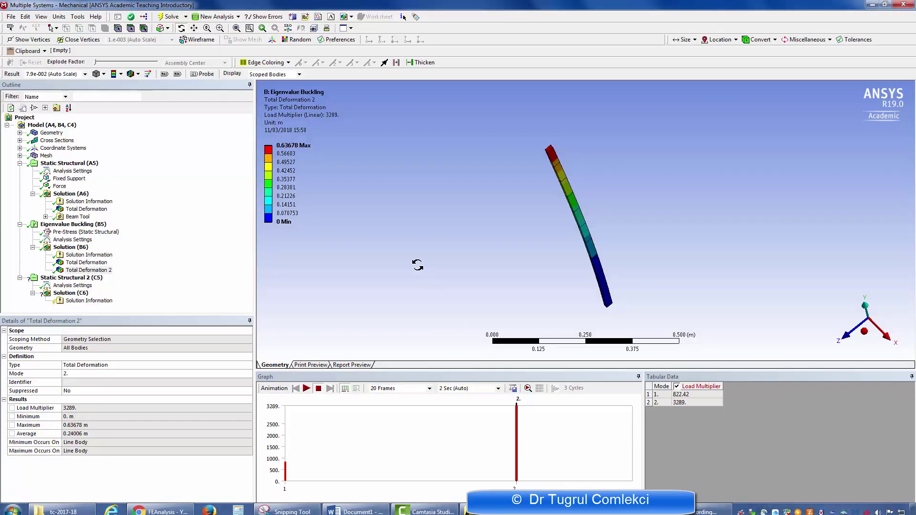
{"action": "left_click", "coordinate": [69, 278]}
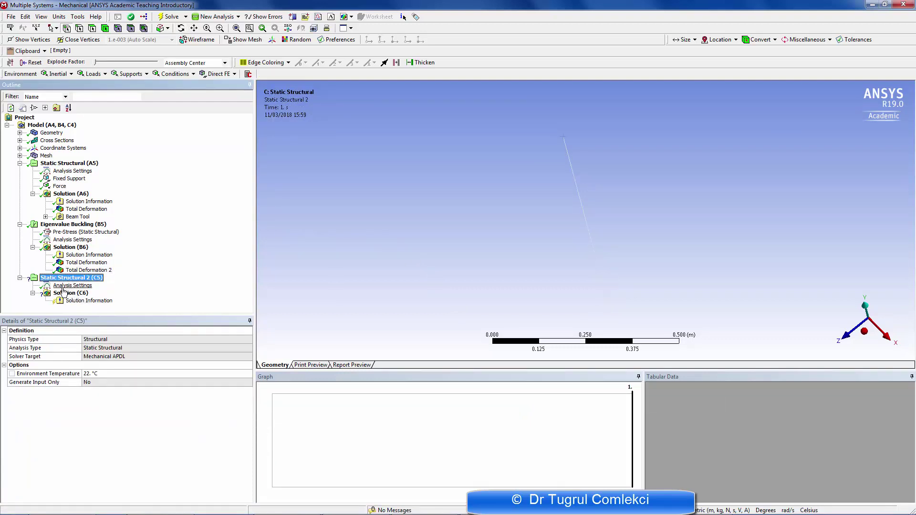
{"action": "left_click", "coordinate": [67, 287]}
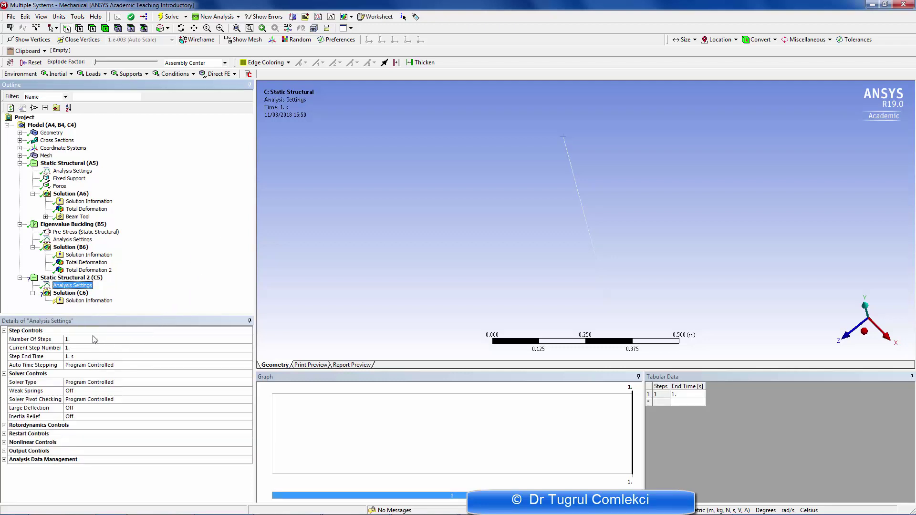
{"action": "left_click", "coordinate": [77, 357]}
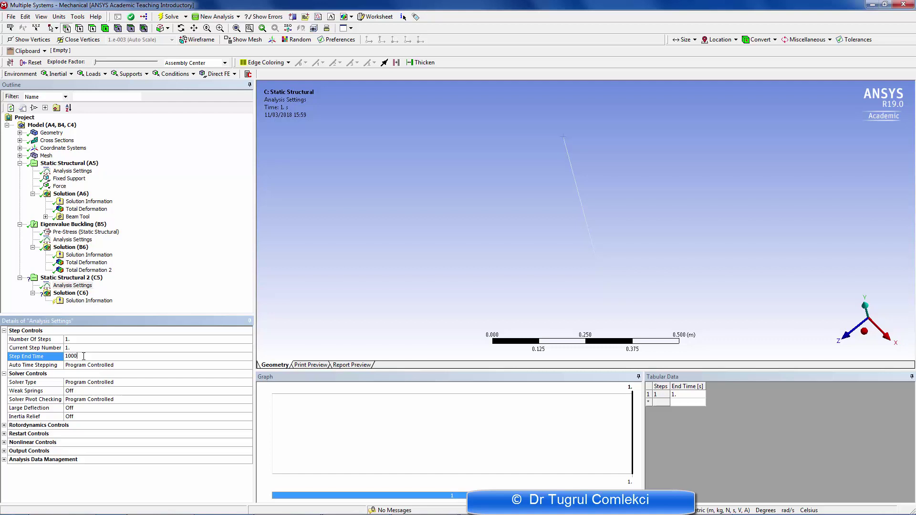
{"action": "key", "text": "Return"}
Step: Turn on Auto Time Stepping for Static Structural 2 and define it by Time
{"action": "left_click", "coordinate": [91, 366]}
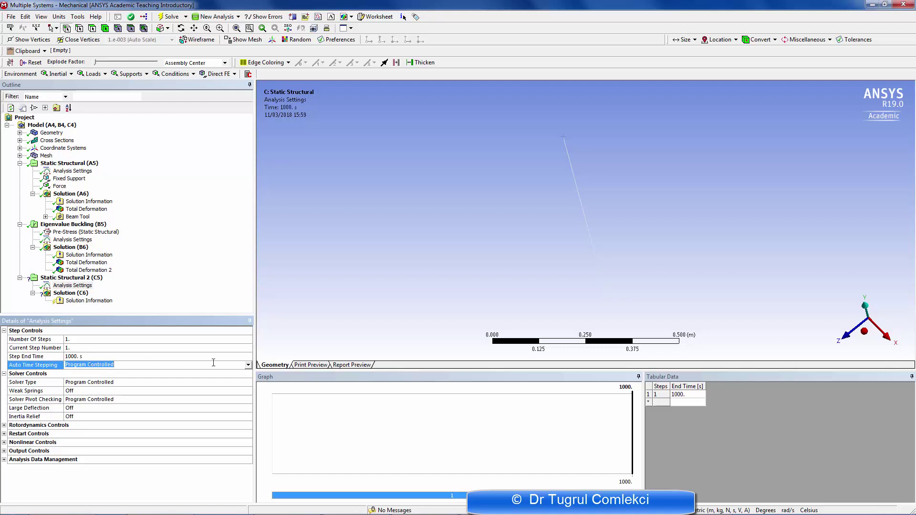
{"action": "left_click", "coordinate": [248, 365]}
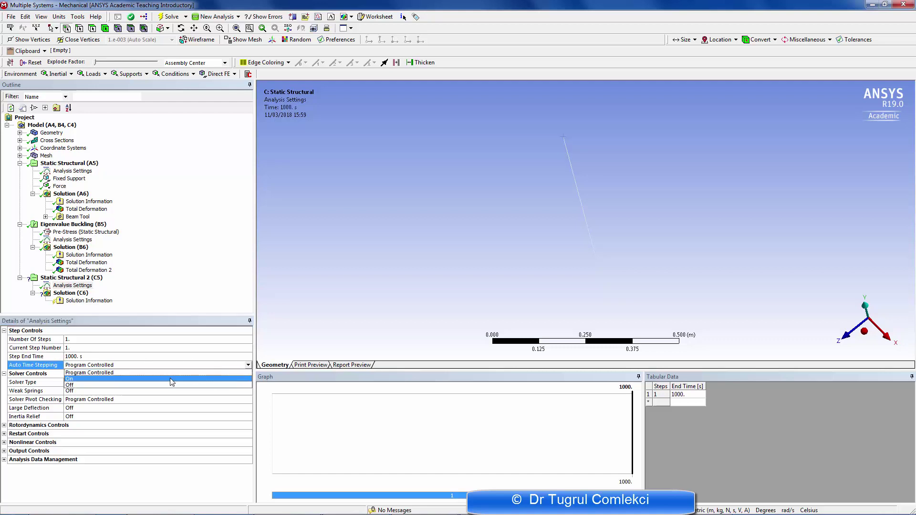
{"action": "left_click", "coordinate": [137, 381]}
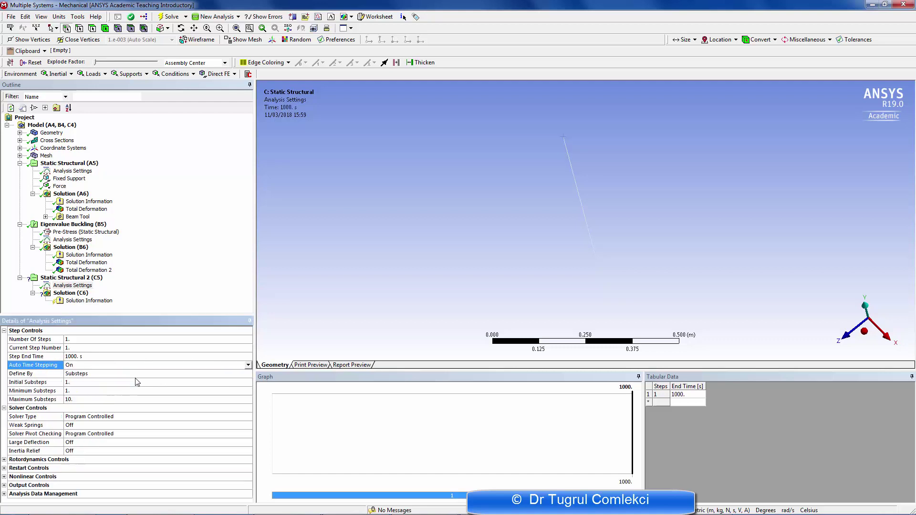
{"action": "left_click", "coordinate": [80, 373]}
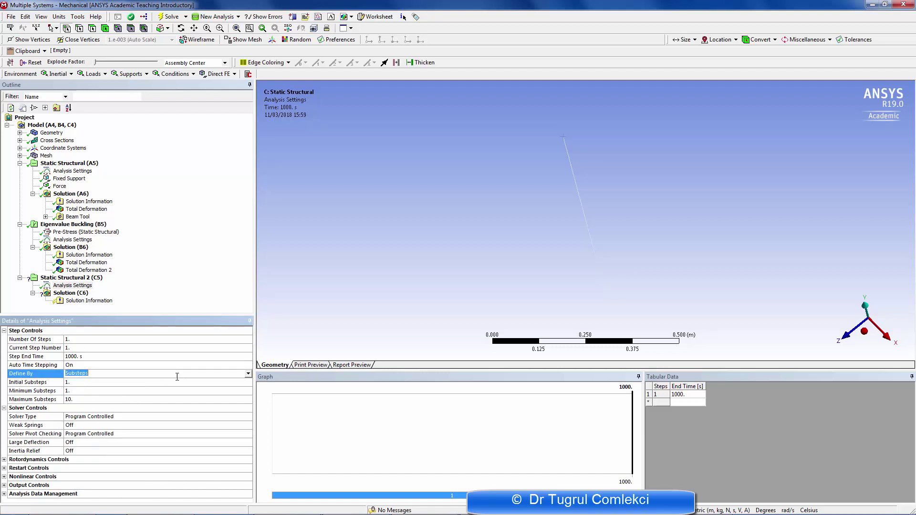
{"action": "left_click", "coordinate": [248, 374]}
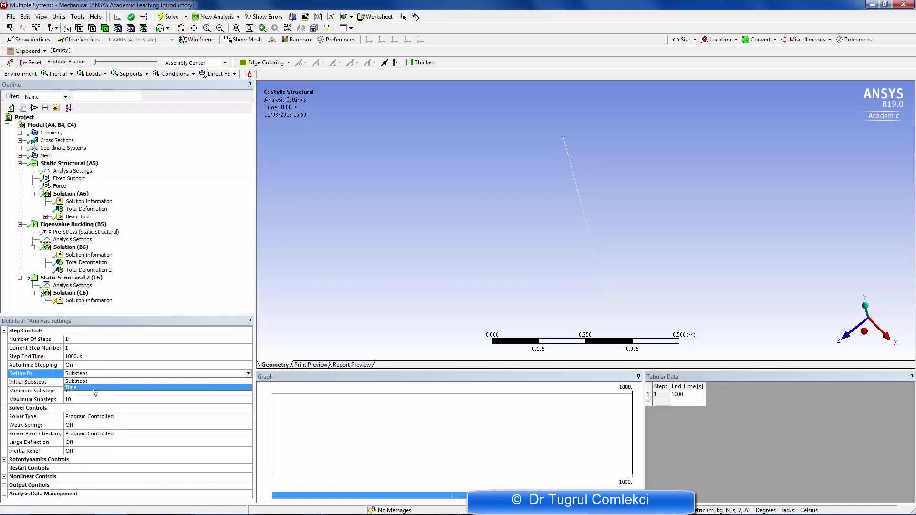
{"action": "left_click", "coordinate": [93, 391]}
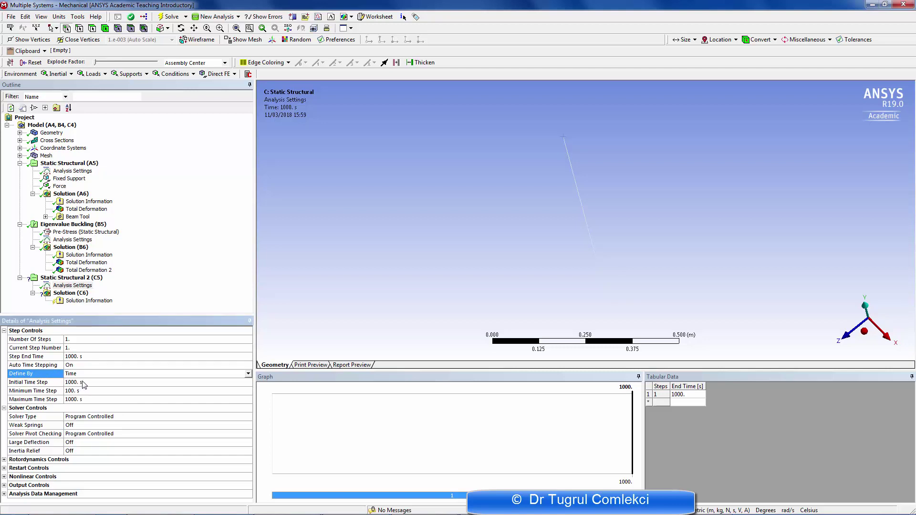
Step: Set the Static Structural 2 time steps to 5 s initial, 1 s minimum and 10 s maximum
{"action": "left_click", "coordinate": [88, 382]}
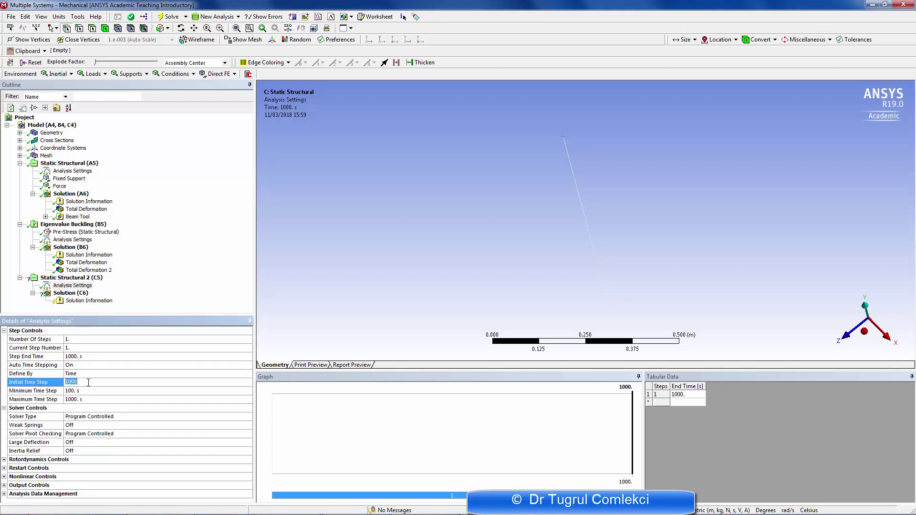
{"action": "type", "text": "5"}
{"action": "left_click", "coordinate": [91, 390]}
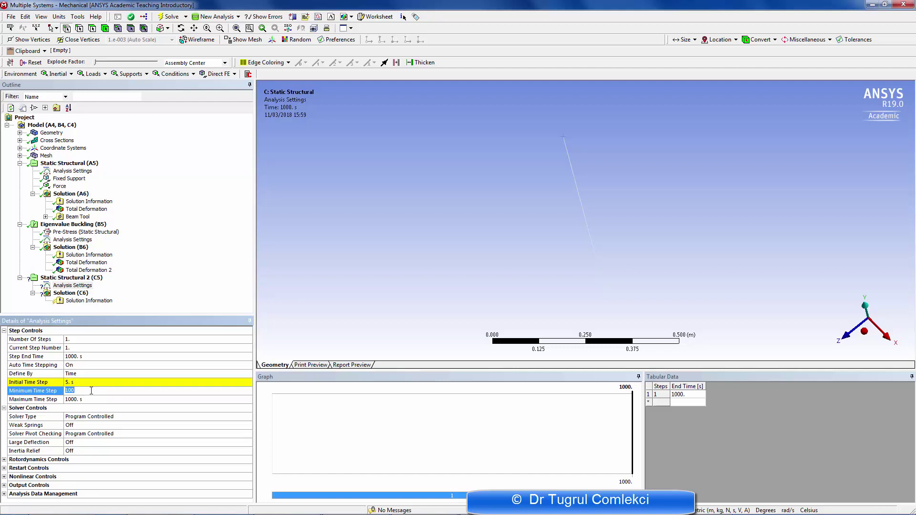
{"action": "type", "text": "1"}
{"action": "left_click", "coordinate": [93, 398]}
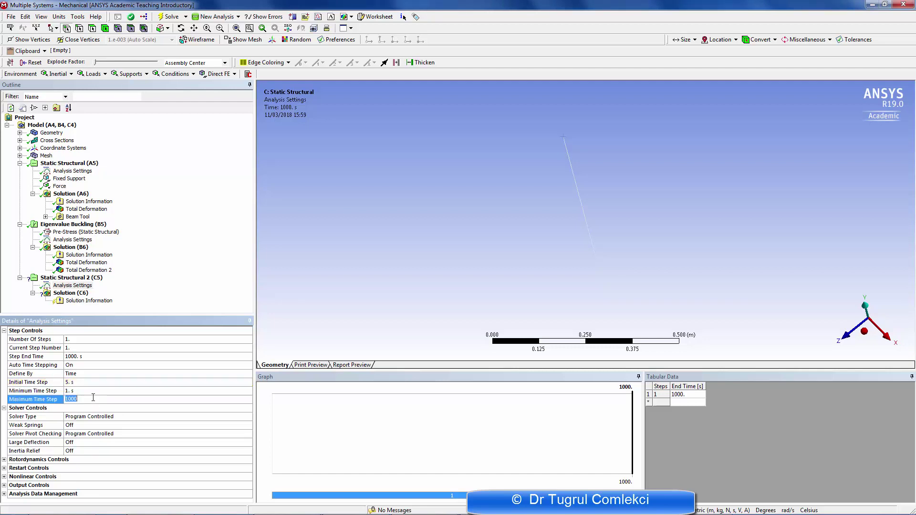
{"action": "type", "text": "10"}
{"action": "key", "text": "Return"}
Step: Add a Fixed Support to Static Structural 2 at the line body's base vertex
{"action": "left_click", "coordinate": [72, 278]}
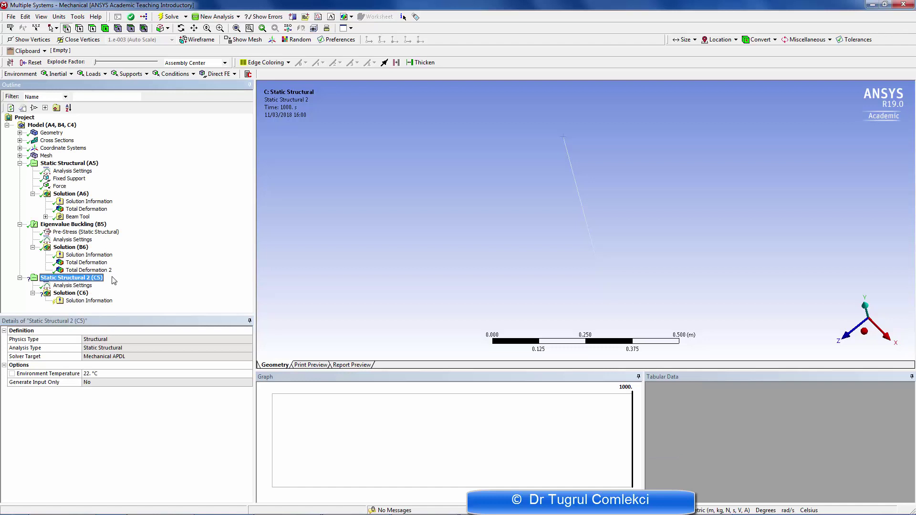
{"action": "left_click", "coordinate": [129, 73]}
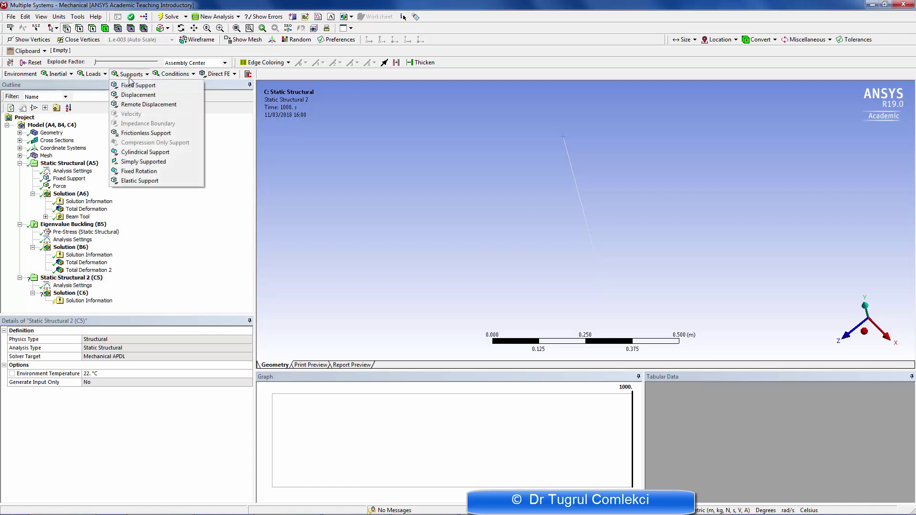
{"action": "left_click", "coordinate": [139, 85]}
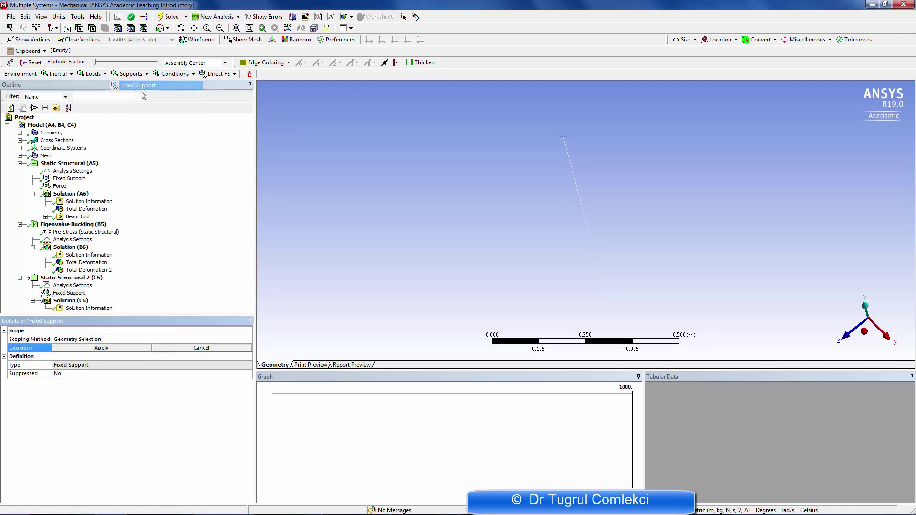
{"action": "left_click", "coordinate": [608, 304]}
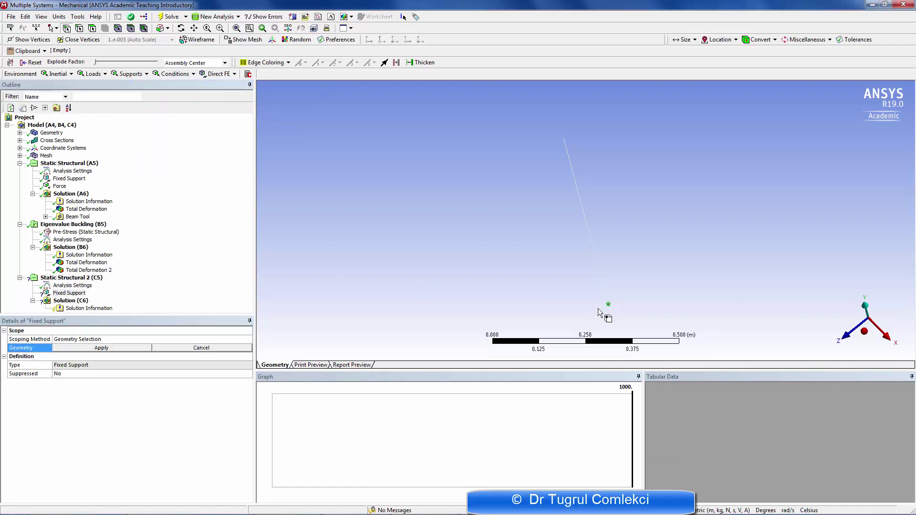
{"action": "left_click", "coordinate": [101, 348]}
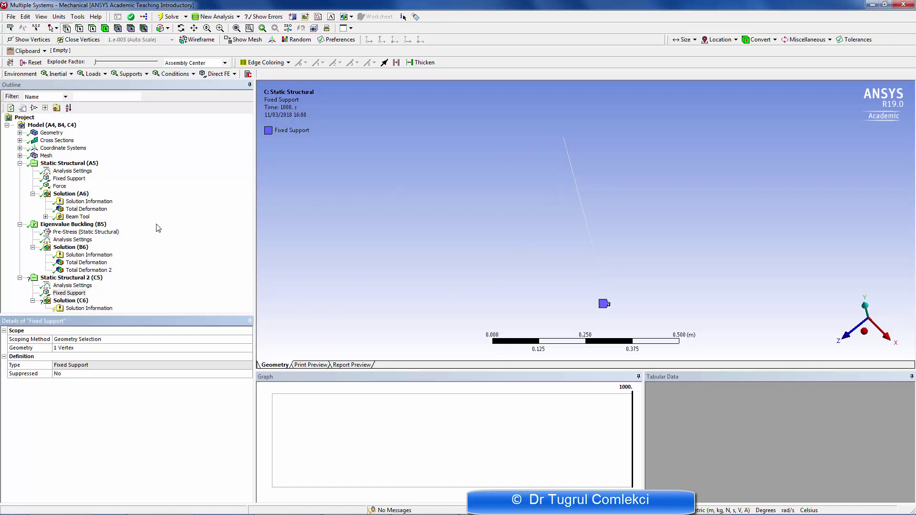
Step: Apply a Force at the line body's top vertex in Static Structural 2, defined by Components with a Y Component of -1000 N
{"action": "left_click", "coordinate": [94, 75]}
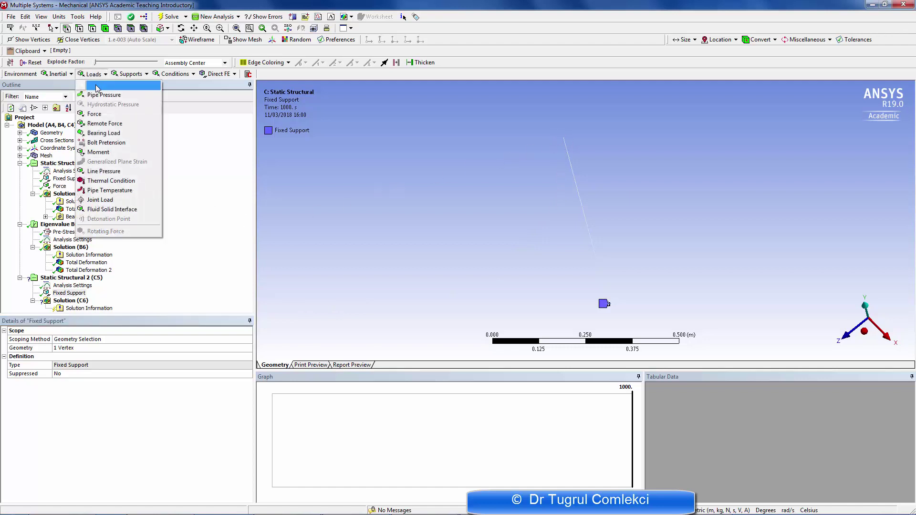
{"action": "left_click", "coordinate": [99, 118]}
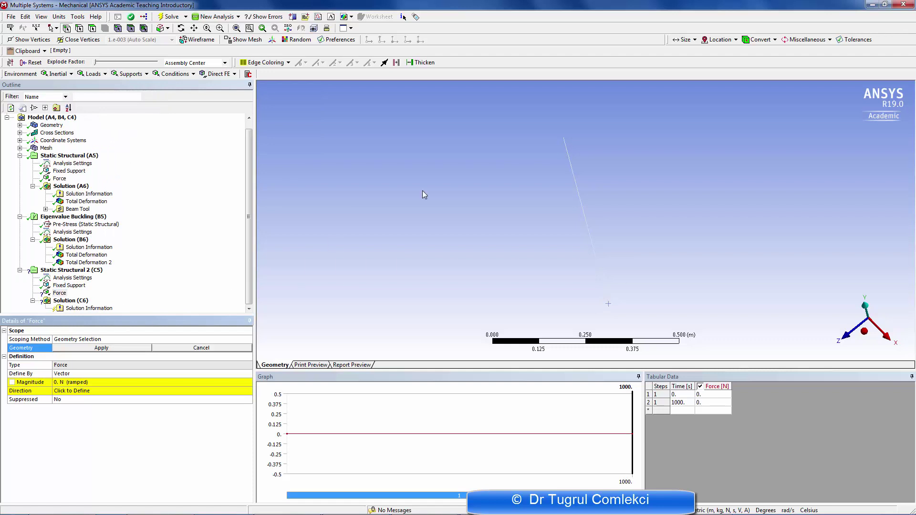
{"action": "left_click", "coordinate": [567, 141]}
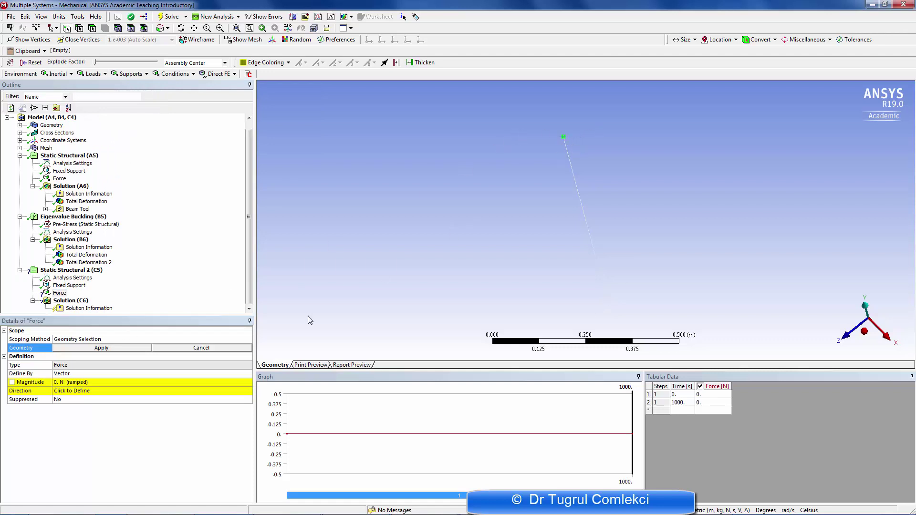
{"action": "left_click", "coordinate": [102, 348]}
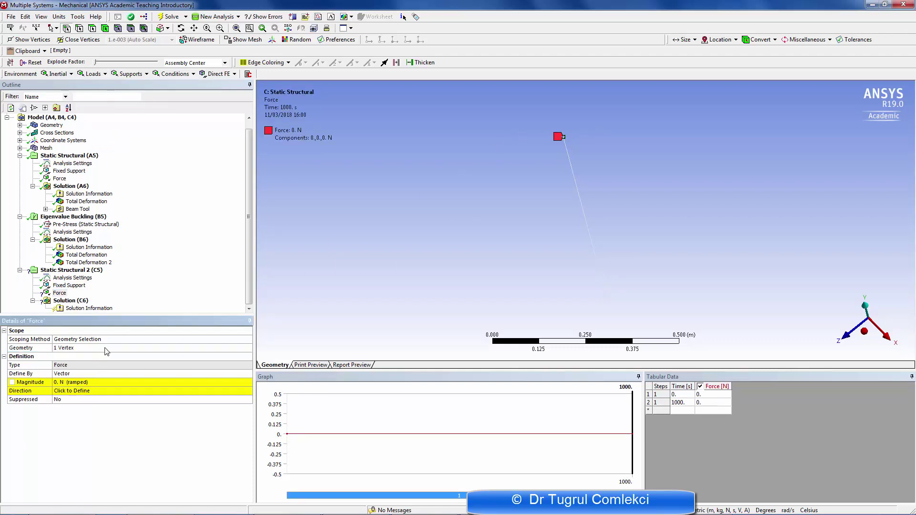
{"action": "left_click", "coordinate": [89, 375]}
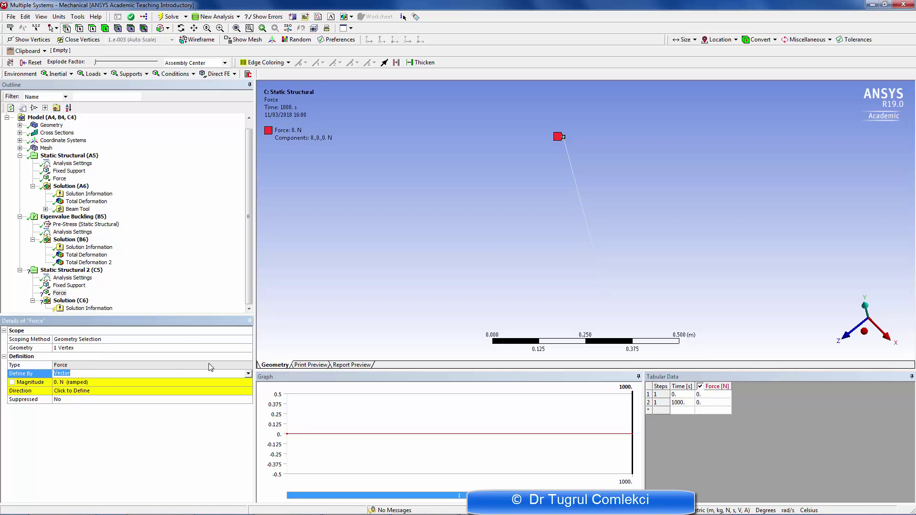
{"action": "left_click", "coordinate": [248, 374]}
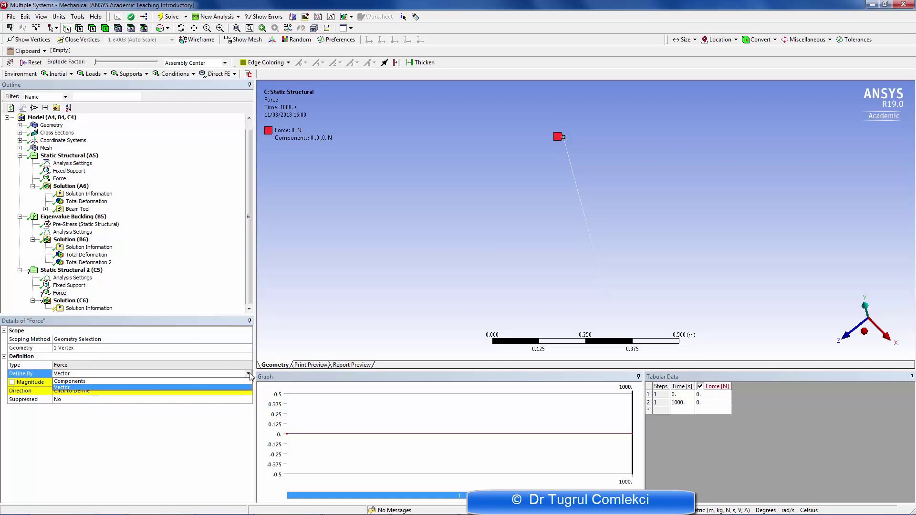
{"action": "left_click", "coordinate": [98, 386]}
{"action": "left_click", "coordinate": [77, 401]}
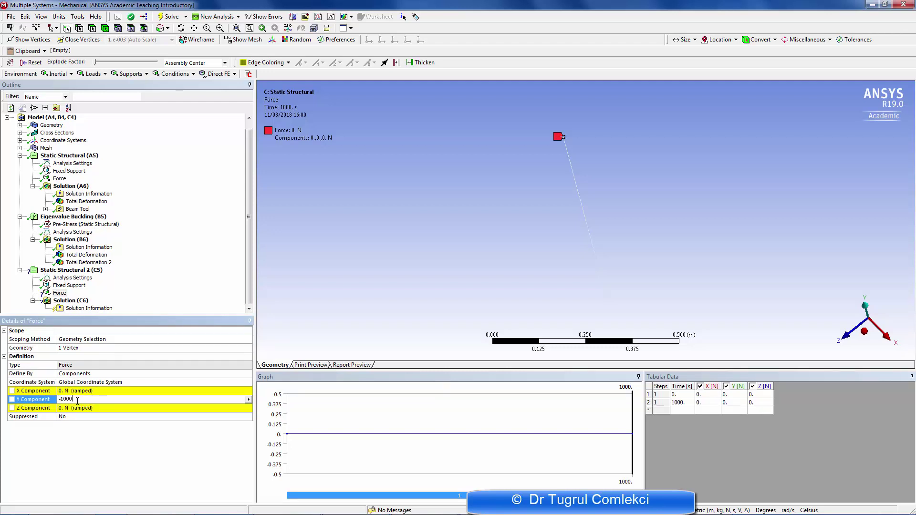
{"action": "key", "text": "Return"}
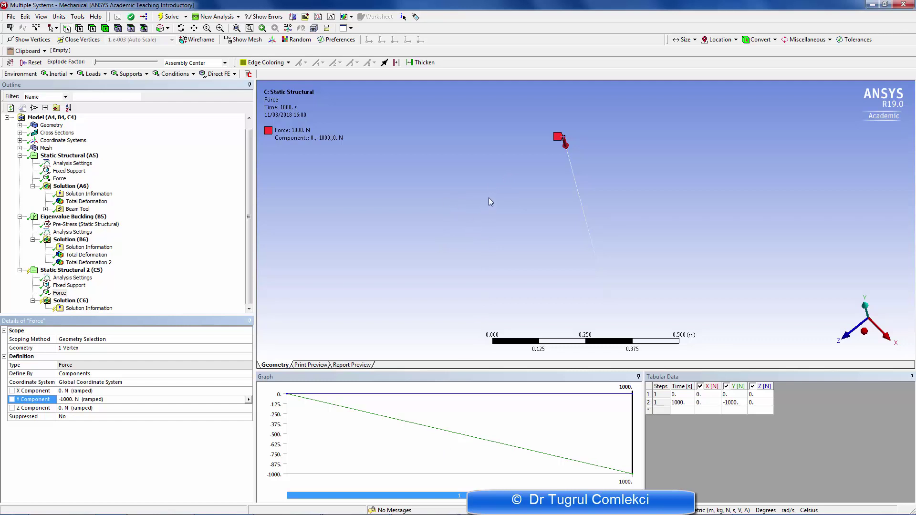
Step: Apply a second Force at the same top vertex, defined by Components with an X Component of 1 N
{"action": "left_click", "coordinate": [86, 271]}
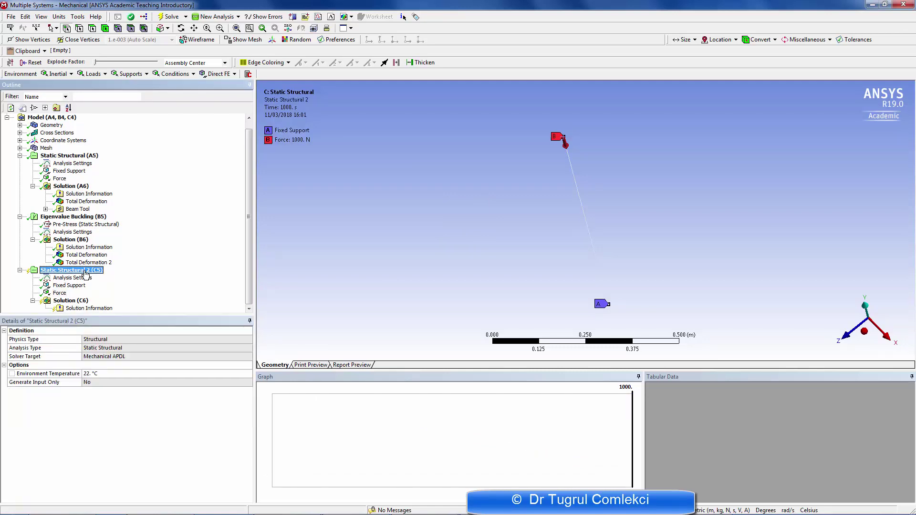
{"action": "left_click", "coordinate": [91, 73]}
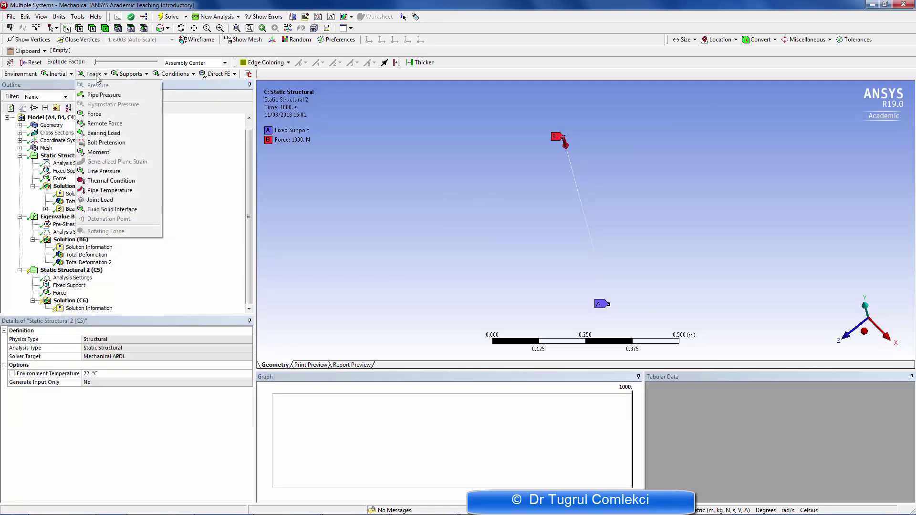
{"action": "left_click", "coordinate": [94, 114]}
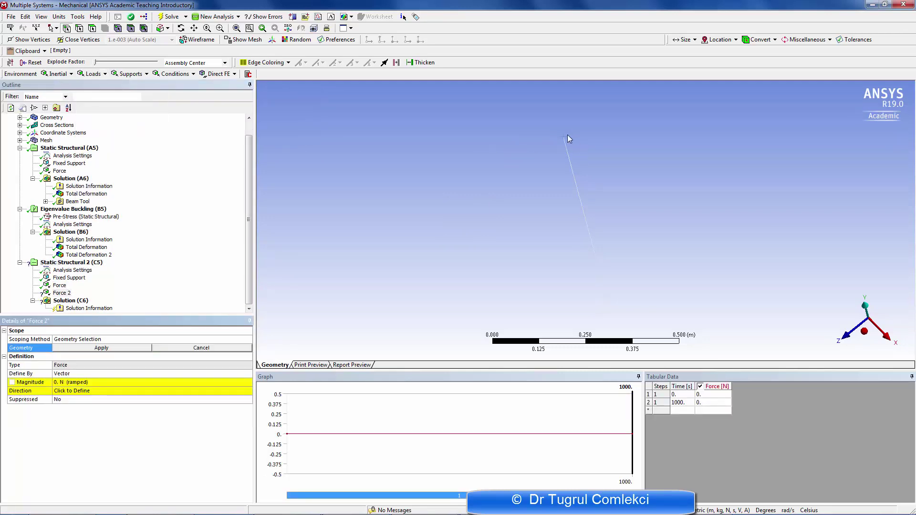
{"action": "left_click", "coordinate": [565, 137]}
{"action": "left_click", "coordinate": [73, 348]}
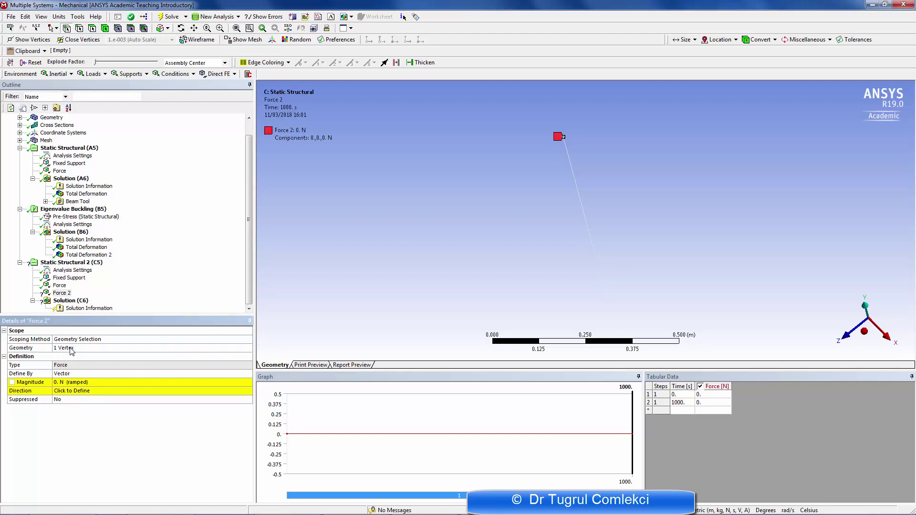
{"action": "left_click", "coordinate": [76, 374]}
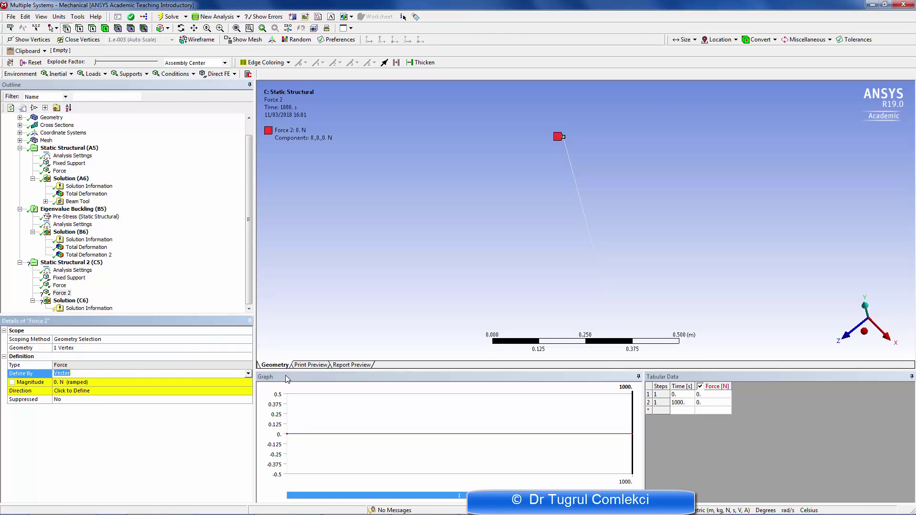
{"action": "left_click", "coordinate": [248, 373]}
{"action": "left_click", "coordinate": [123, 381]}
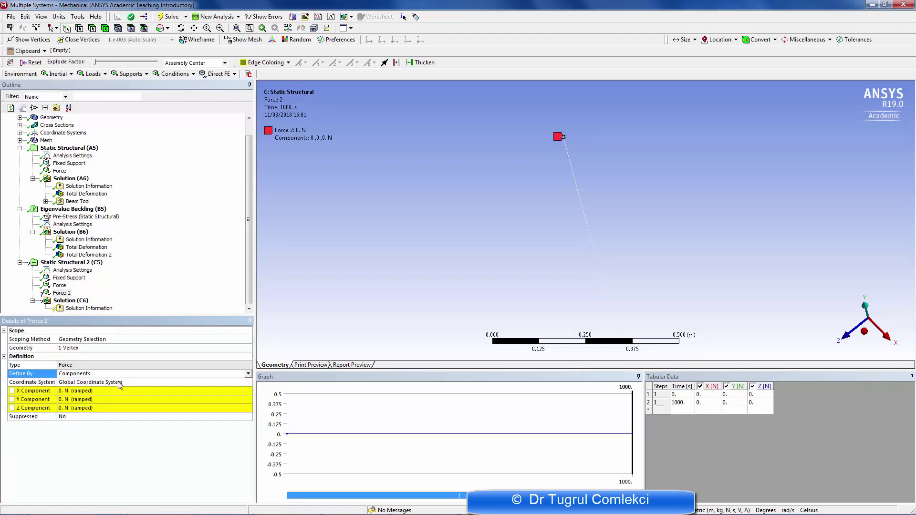
{"action": "left_click", "coordinate": [79, 391]}
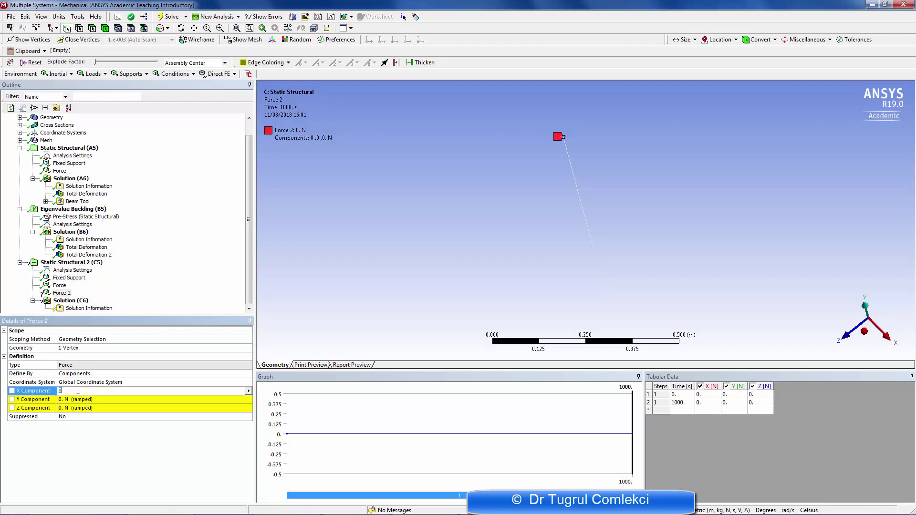
{"action": "key", "text": "Return"}
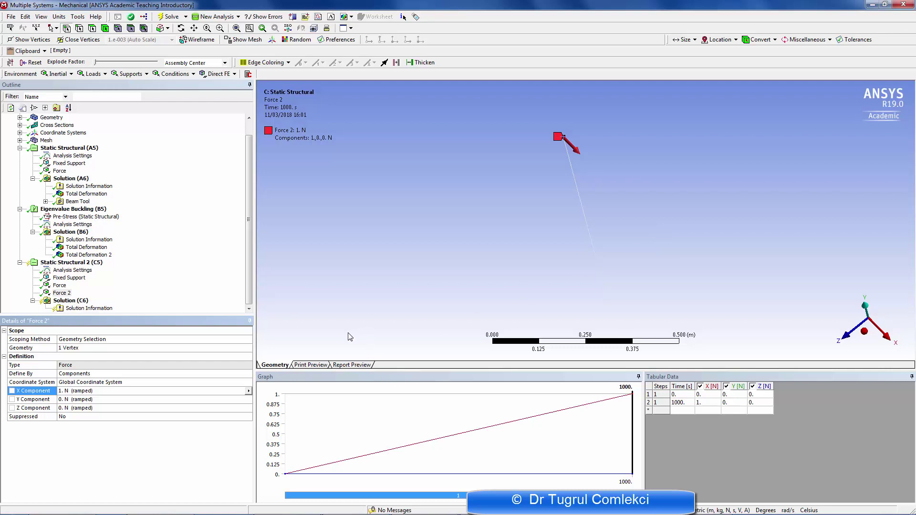
Step: Add a Total Deformation result to the Static Structural 2 solution
{"action": "left_click", "coordinate": [70, 301]}
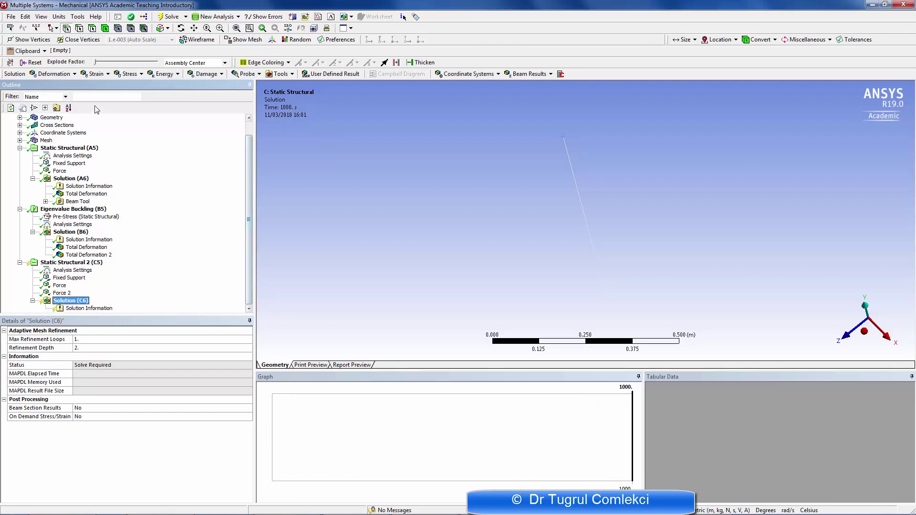
{"action": "left_click", "coordinate": [55, 75]}
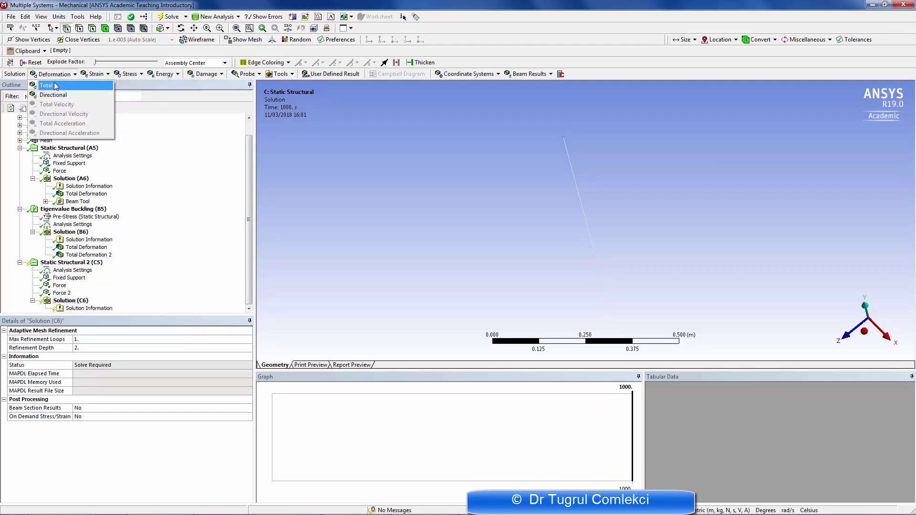
{"action": "left_click", "coordinate": [47, 85]}
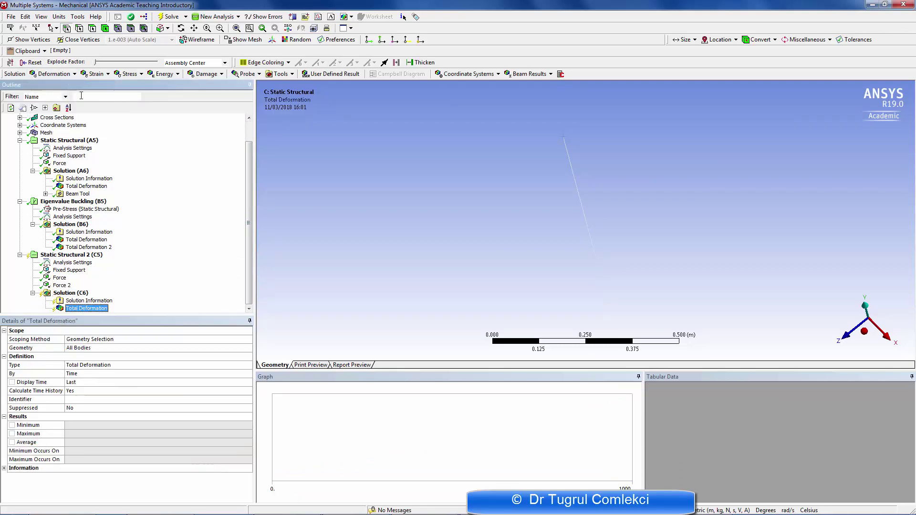
Step: Add a Beam Tool to the Static Structural 2 solution and expand it to view its Direct Stress result
{"action": "left_click", "coordinate": [133, 75]}
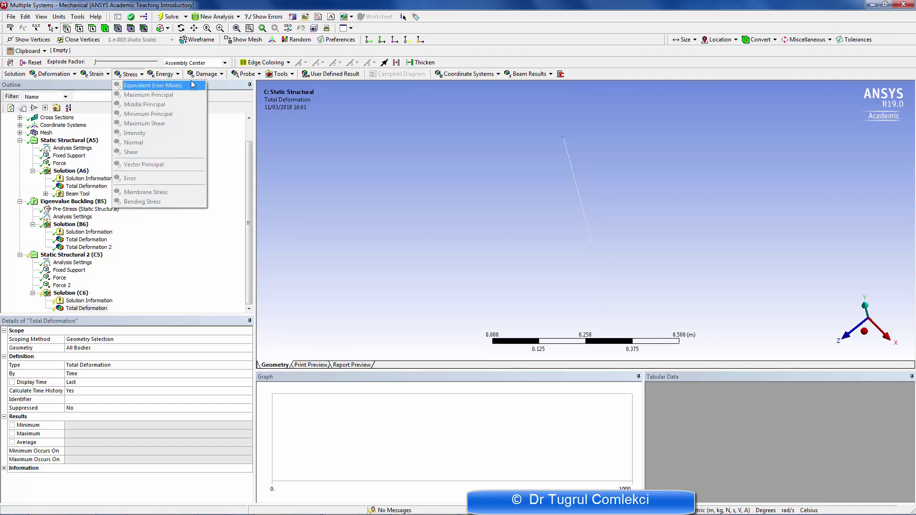
{"action": "left_click", "coordinate": [276, 74]}
{"action": "left_click", "coordinate": [276, 75]}
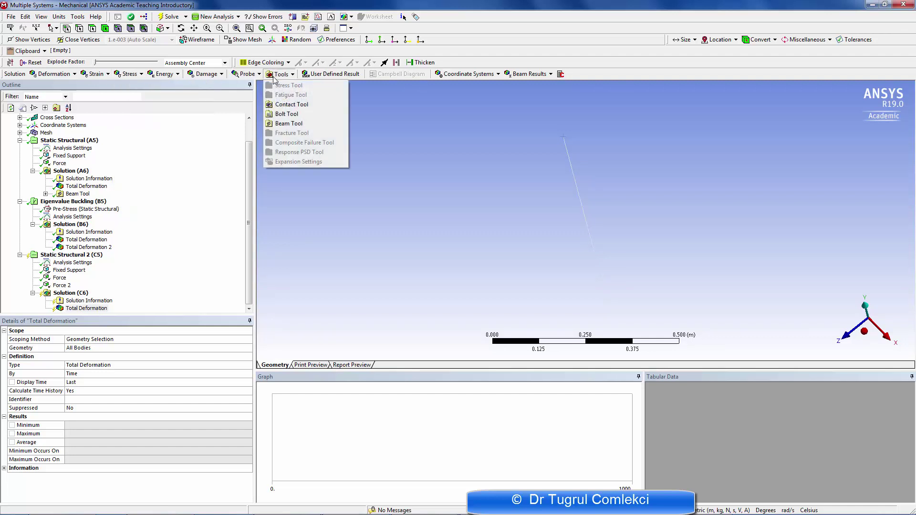
{"action": "left_click", "coordinate": [289, 125]}
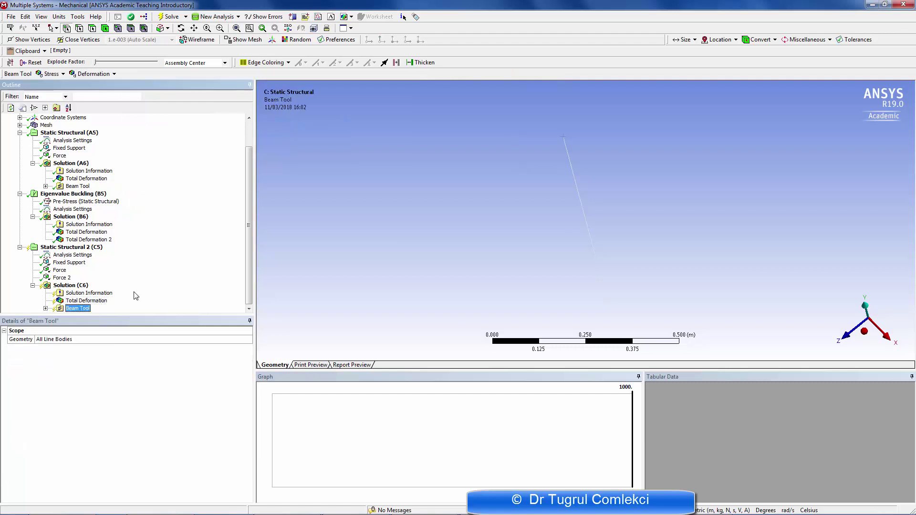
{"action": "left_click", "coordinate": [46, 308]}
{"action": "left_click", "coordinate": [93, 293]}
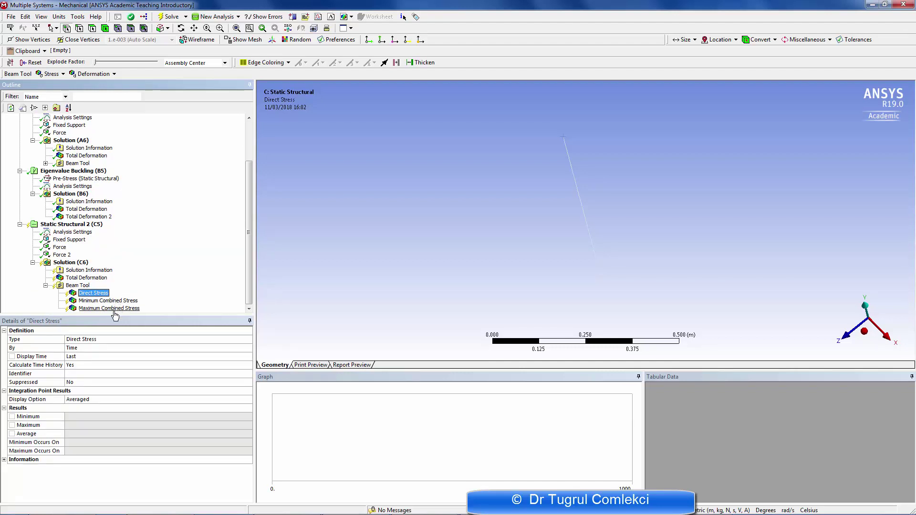
Step: Turn on Large Deflection in the Static Structural 2 Analysis Settings, and solve with the Maximum Combined Stress result selected
{"action": "left_click", "coordinate": [78, 233]}
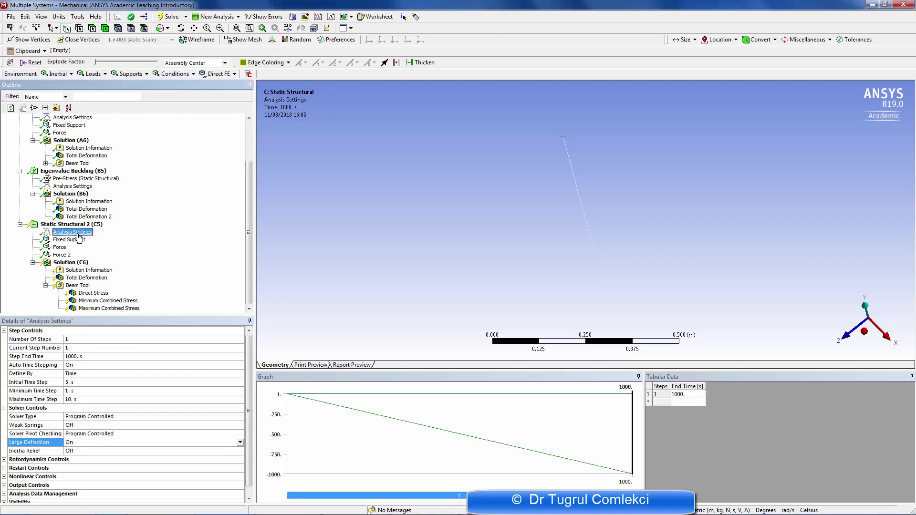
{"action": "left_click", "coordinate": [79, 444]}
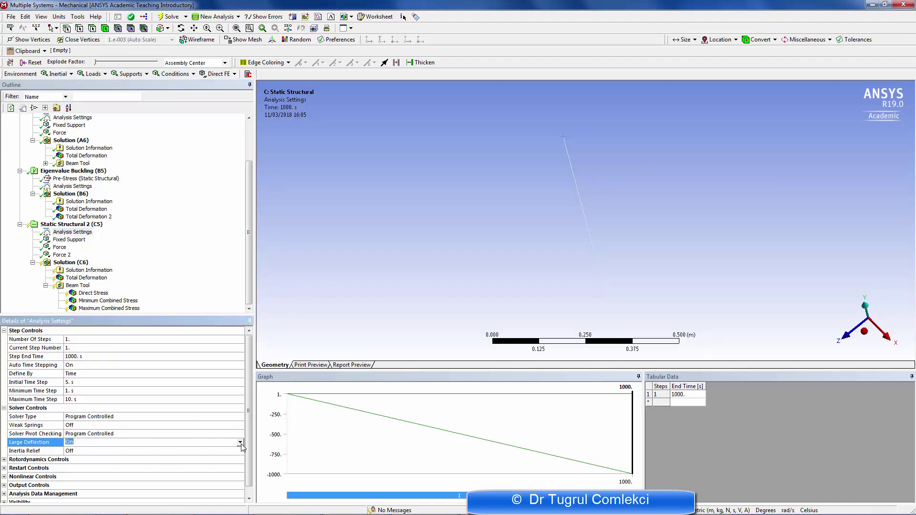
{"action": "left_click", "coordinate": [241, 443]}
{"action": "left_click", "coordinate": [80, 457]}
{"action": "left_click", "coordinate": [91, 309]}
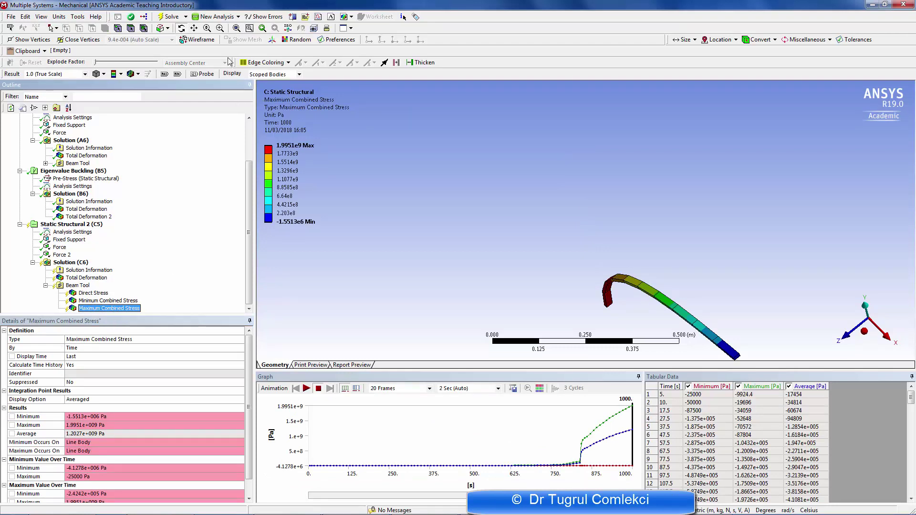
{"action": "left_click", "coordinate": [174, 19]}
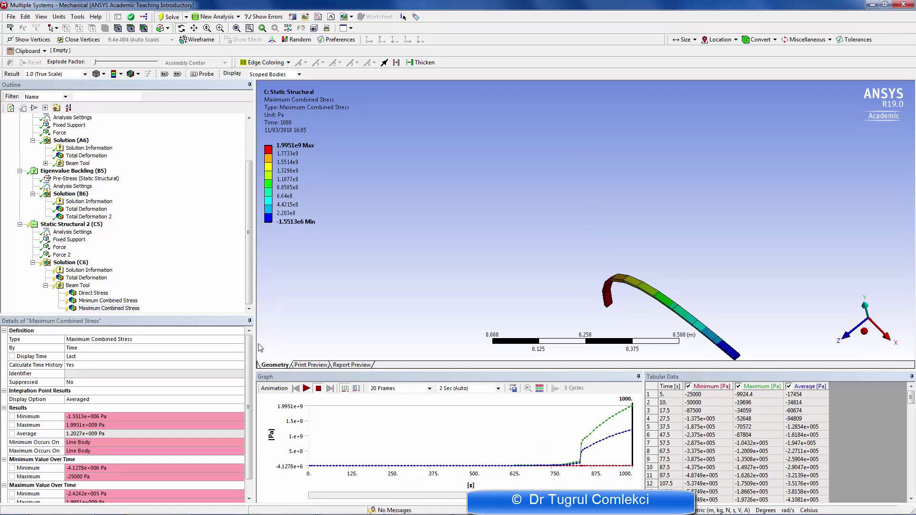
Step: View the Force Convergence plot for Static Structural 2, and play the animation of its Total Deformation result
{"action": "left_click", "coordinate": [93, 270]}
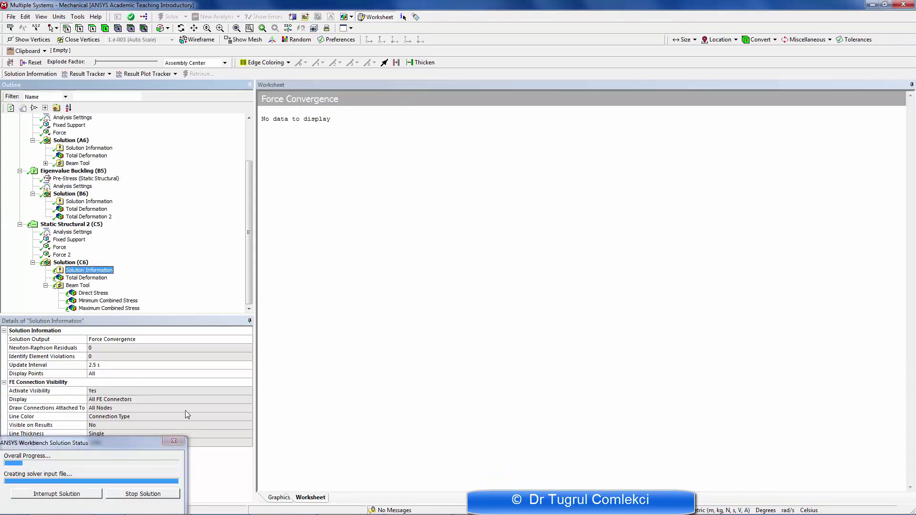
{"action": "left_click", "coordinate": [145, 339]}
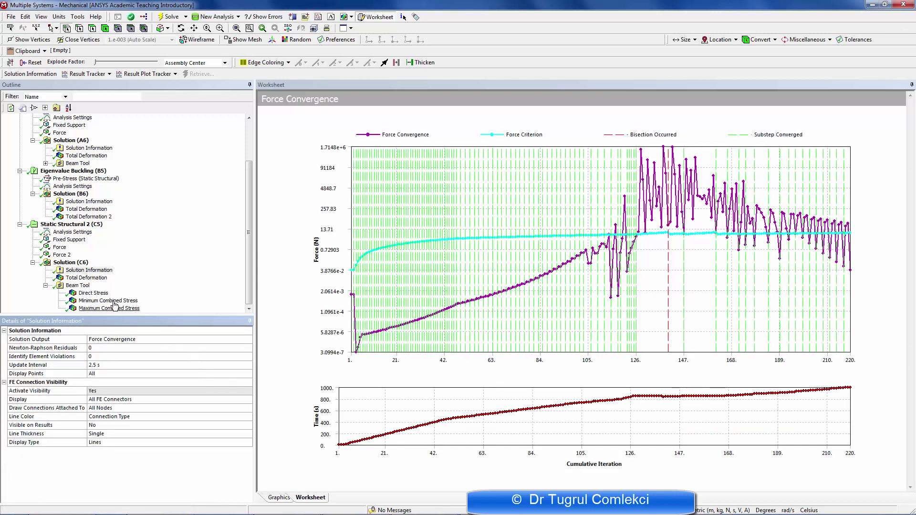
{"action": "left_click", "coordinate": [87, 278]}
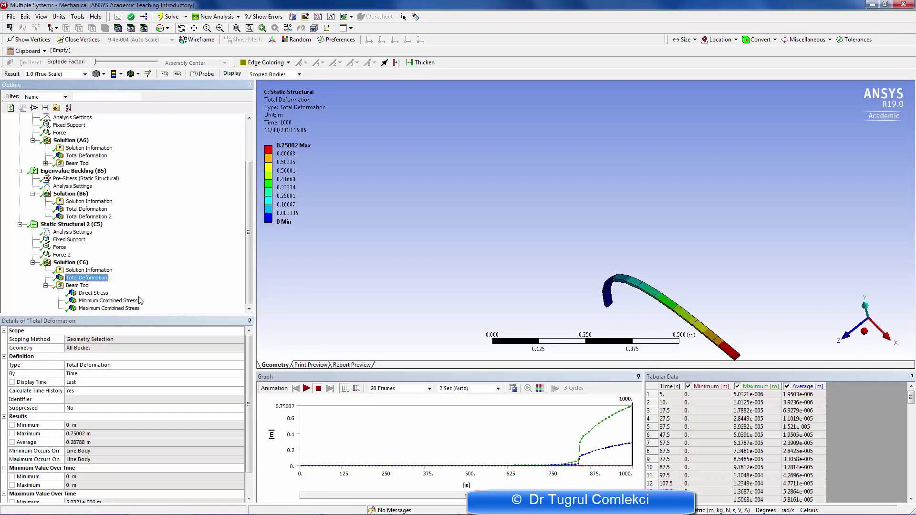
{"action": "left_click", "coordinate": [307, 390]}
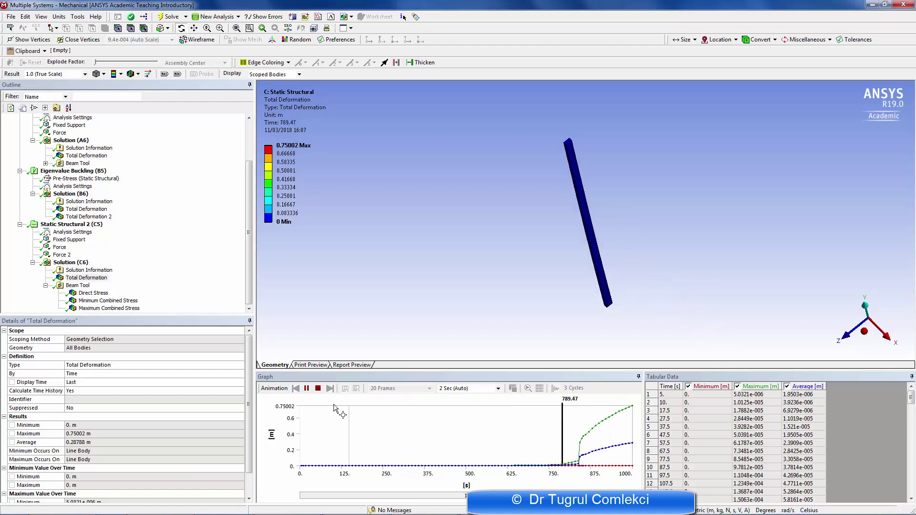
{"action": "left_click", "coordinate": [318, 389]}
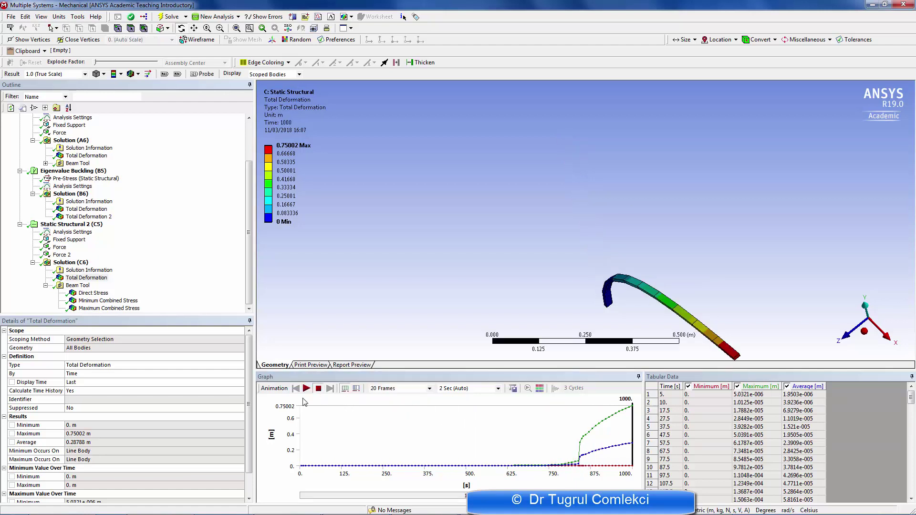
Step: Display the Direct Stress result of the Static Structural 2 Beam Tool at 847.5 s, where the graph curves separate
{"action": "left_click", "coordinate": [109, 309]}
{"action": "left_click", "coordinate": [94, 293]}
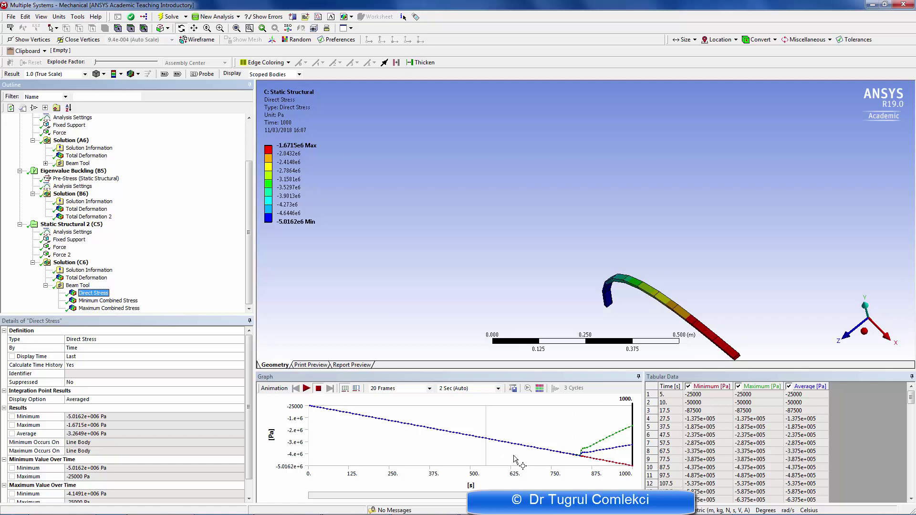
{"action": "left_click", "coordinate": [583, 458]}
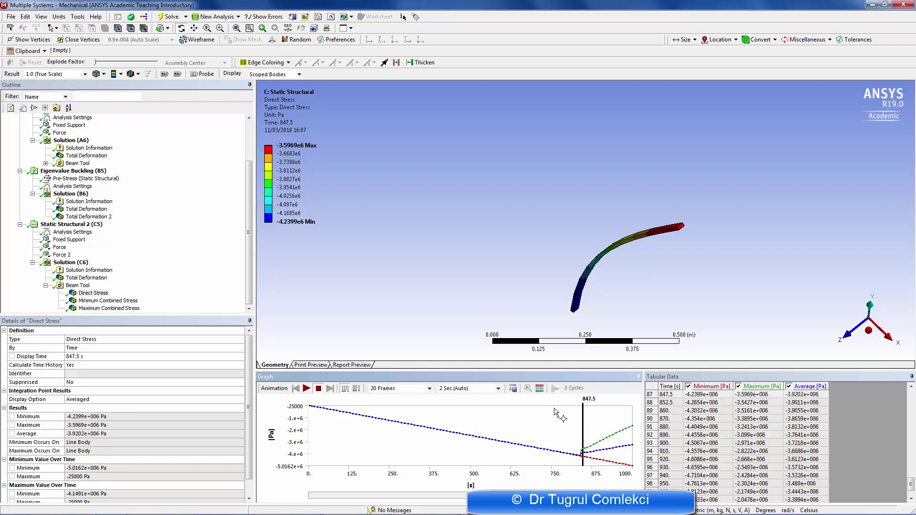
Step: Set the Direct Stress animation to 100 frames over 10 seconds and play it through the buckling
{"action": "left_click", "coordinate": [430, 388]}
{"action": "left_click", "coordinate": [407, 430]}
{"action": "left_click", "coordinate": [466, 389]}
{"action": "left_click", "coordinate": [497, 389]}
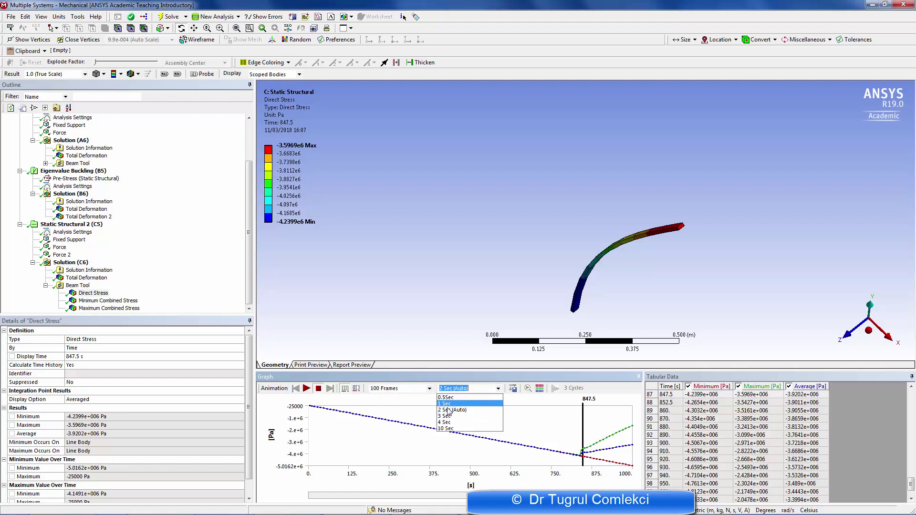
{"action": "left_click", "coordinate": [445, 423]}
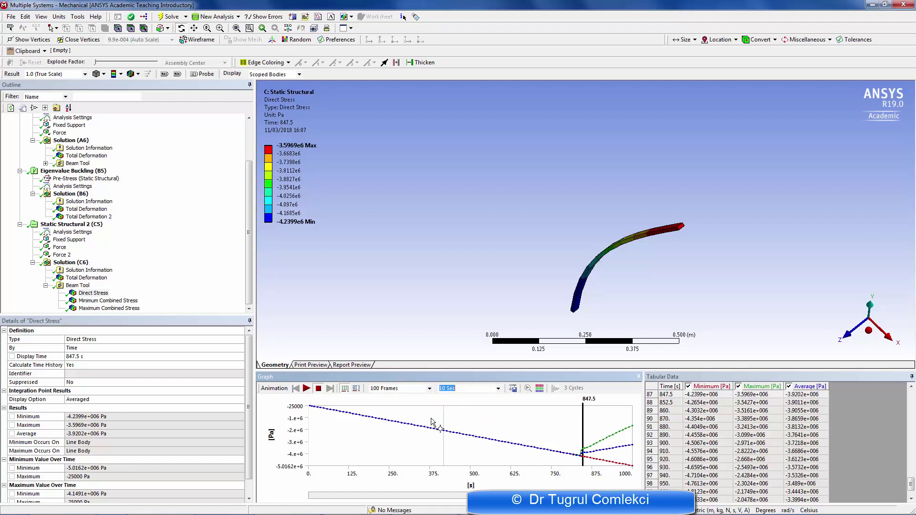
{"action": "left_click", "coordinate": [306, 389]}
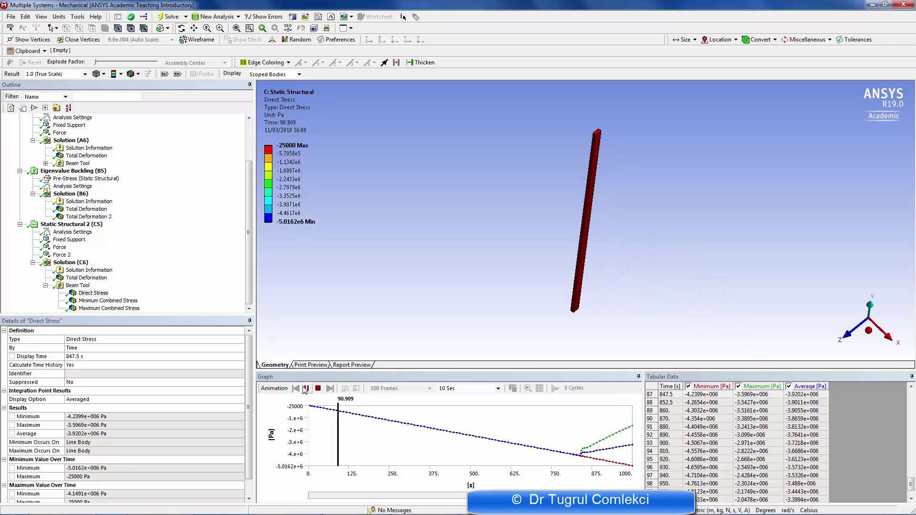
{"action": "left_click", "coordinate": [318, 388]}
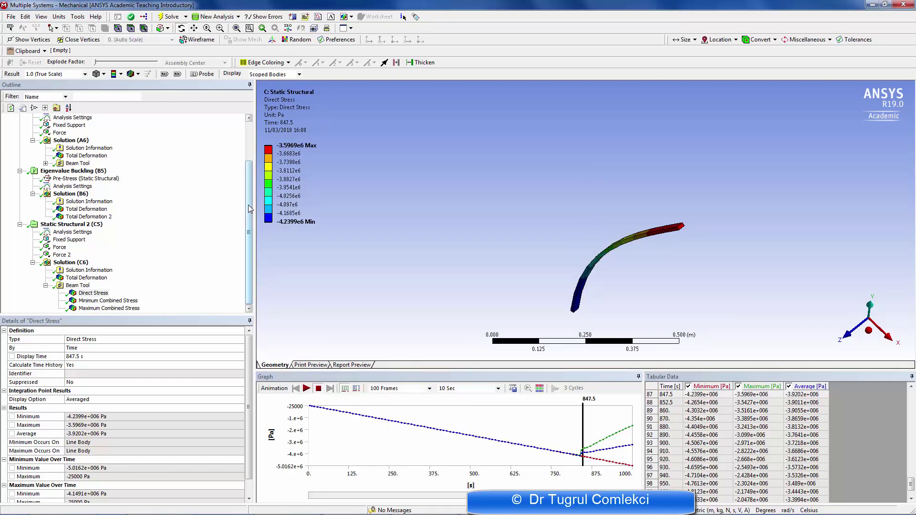
{"action": "scroll", "coordinate": [249, 206], "scroll_direction": "up", "scroll_amount": 2}
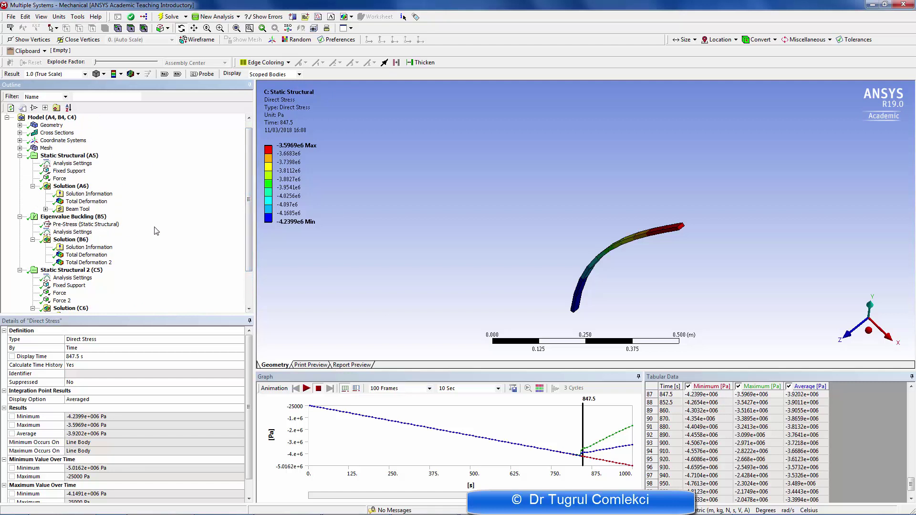
{"action": "scroll", "coordinate": [248, 189], "scroll_direction": "down", "scroll_amount": 1}
{"action": "scroll", "coordinate": [248, 191], "scroll_direction": "down", "scroll_amount": 2}
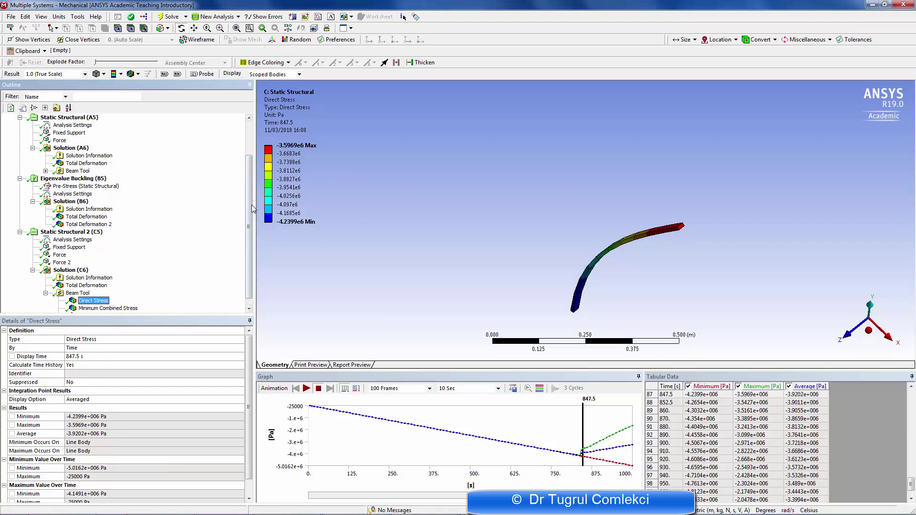
{"action": "scroll", "coordinate": [97, 297], "scroll_direction": "down", "scroll_amount": 1}
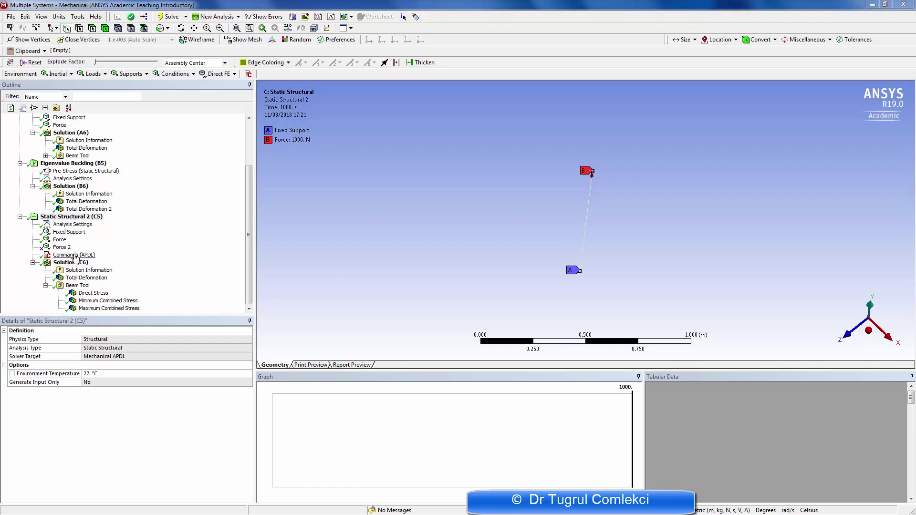
Step: Open the Commands (APDL) object under Static Structural 2 and examine its /prep7 geometry perturbation commands
{"action": "left_click", "coordinate": [74, 218]}
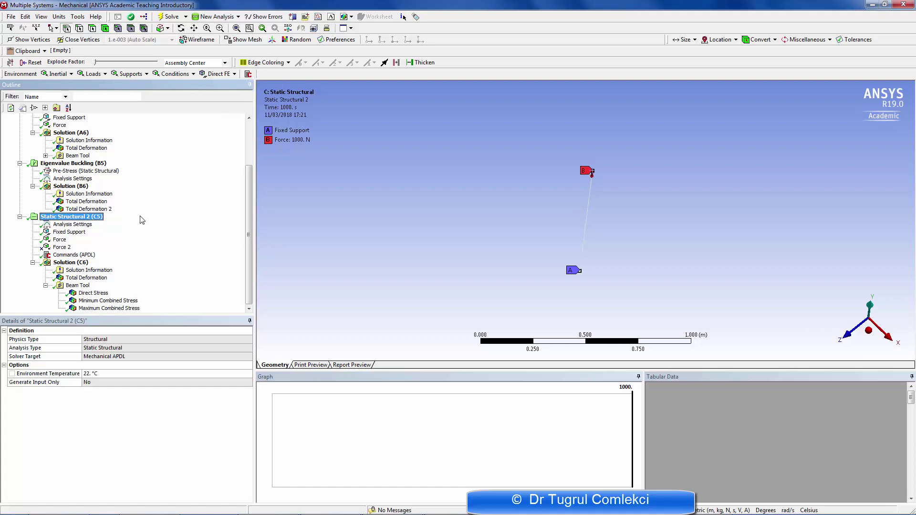
{"action": "left_click", "coordinate": [70, 255]}
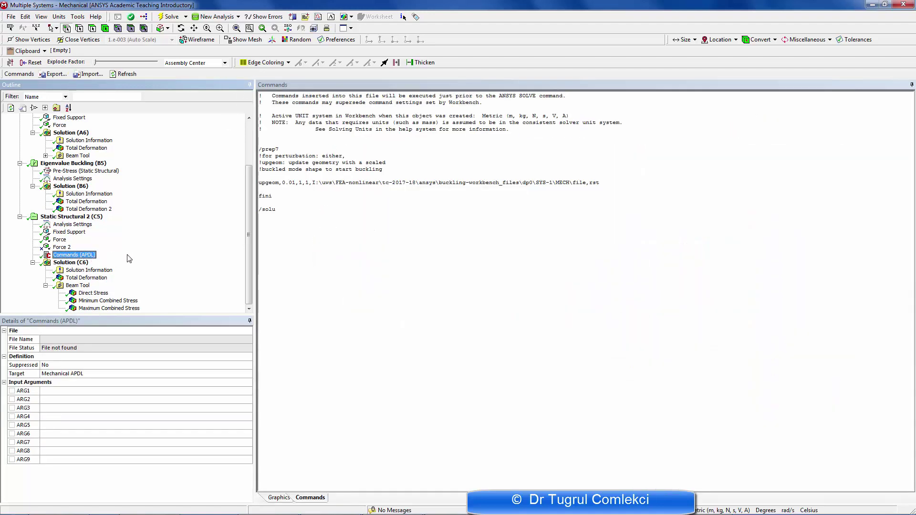
{"action": "left_click", "coordinate": [283, 138]}
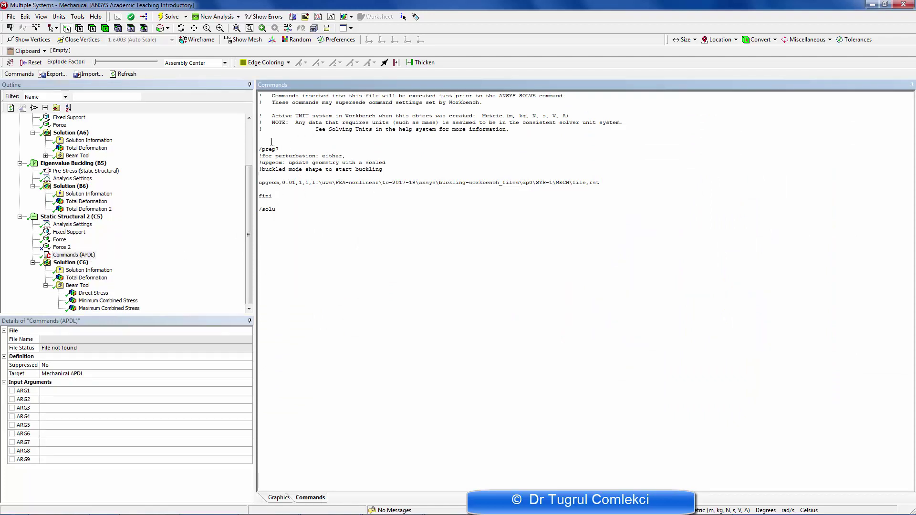
{"action": "left_click_drag", "start_coordinate": [268, 142], "coordinate": [285, 148]}
{"action": "left_click", "coordinate": [277, 138]}
{"action": "left_click", "coordinate": [58, 255]}
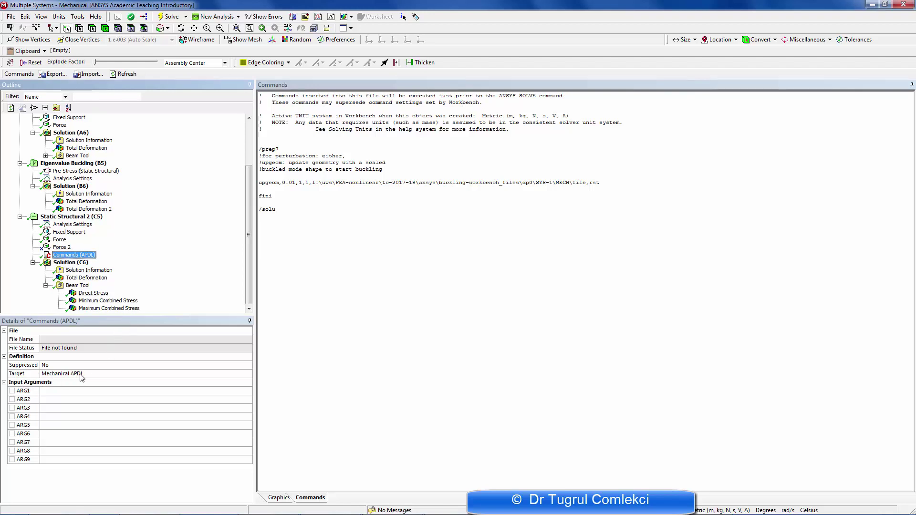
Step: Examine the upgeom command line, including its 0.01 scale factor, the two following 1 arguments and the result file path
{"action": "left_click", "coordinate": [268, 176]}
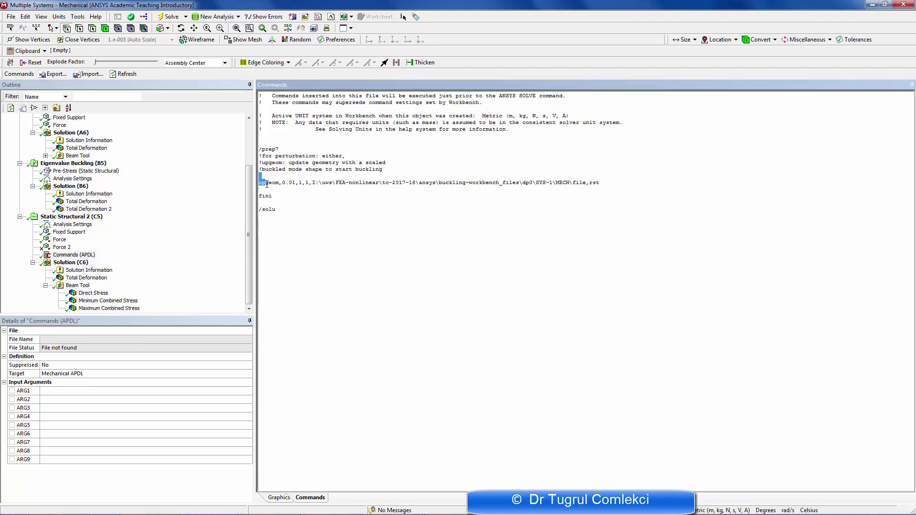
{"action": "left_click_drag", "start_coordinate": [267, 176], "coordinate": [265, 189]}
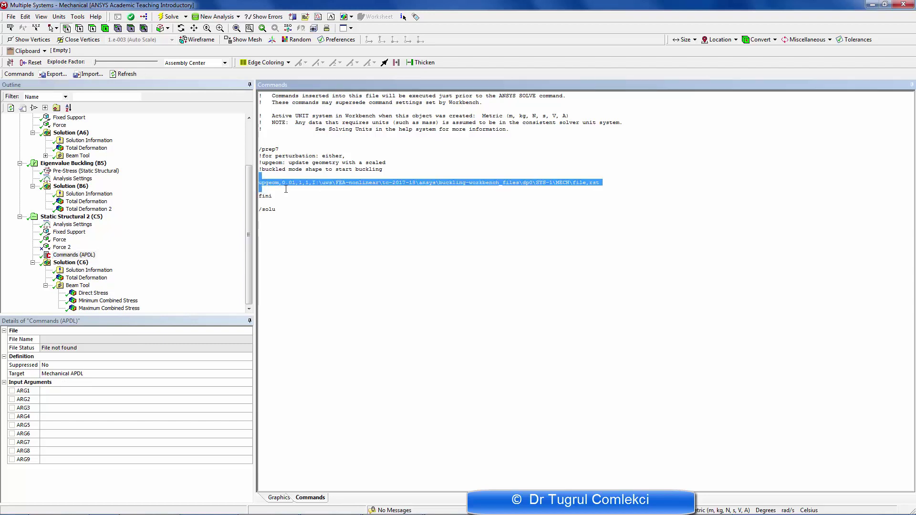
{"action": "left_click", "coordinate": [283, 183]}
{"action": "left_click_drag", "start_coordinate": [282, 182], "coordinate": [295, 183]}
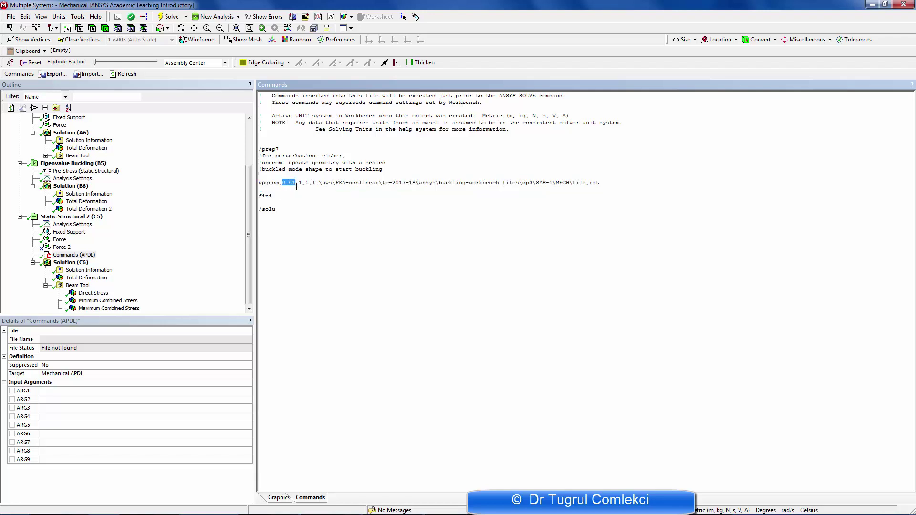
{"action": "left_click_drag", "start_coordinate": [299, 183], "coordinate": [311, 186]}
{"action": "left_click_drag", "start_coordinate": [311, 183], "coordinate": [583, 186]}
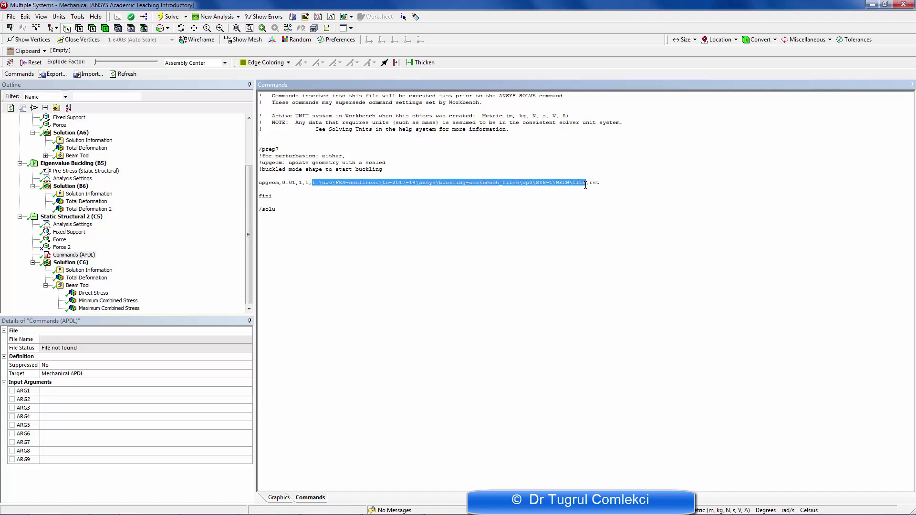
{"action": "left_click", "coordinate": [307, 188]}
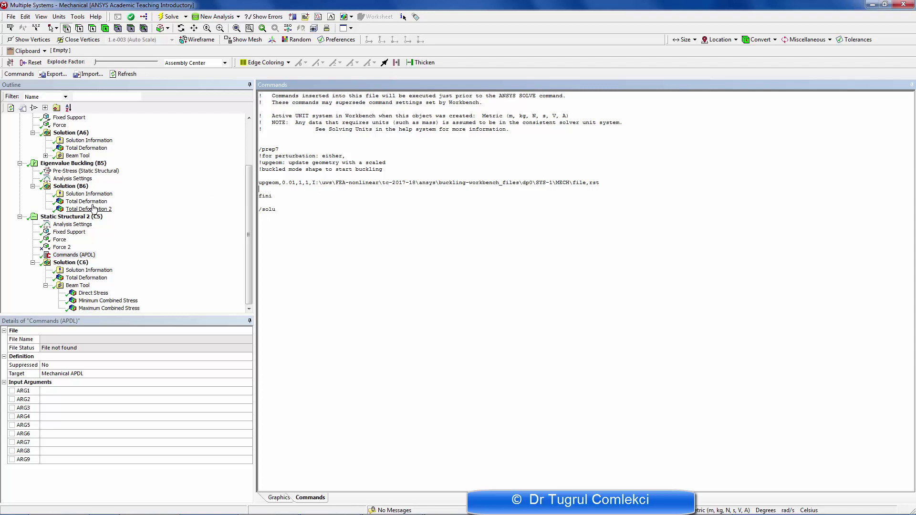
Step: Copy the Solver Files Directory path from the Eigenvalue Buckling Analysis Settings
{"action": "left_click", "coordinate": [71, 180]}
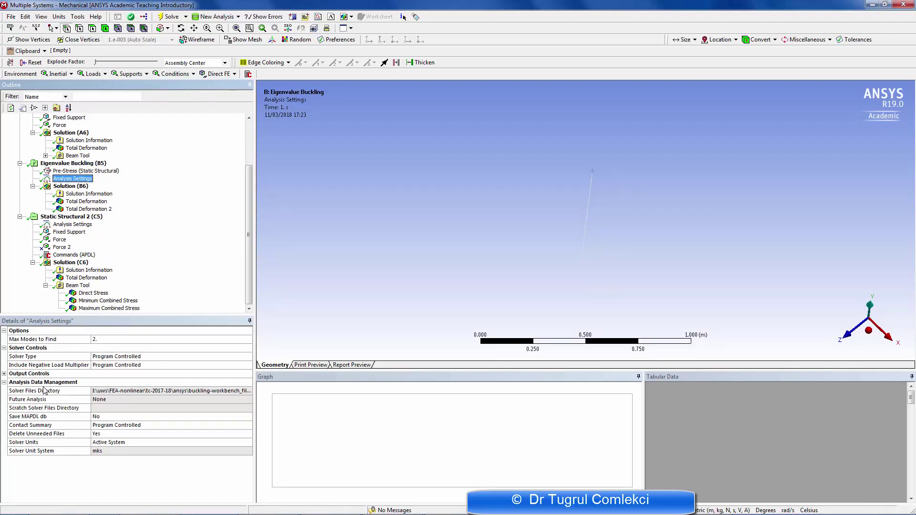
{"action": "left_click", "coordinate": [158, 391]}
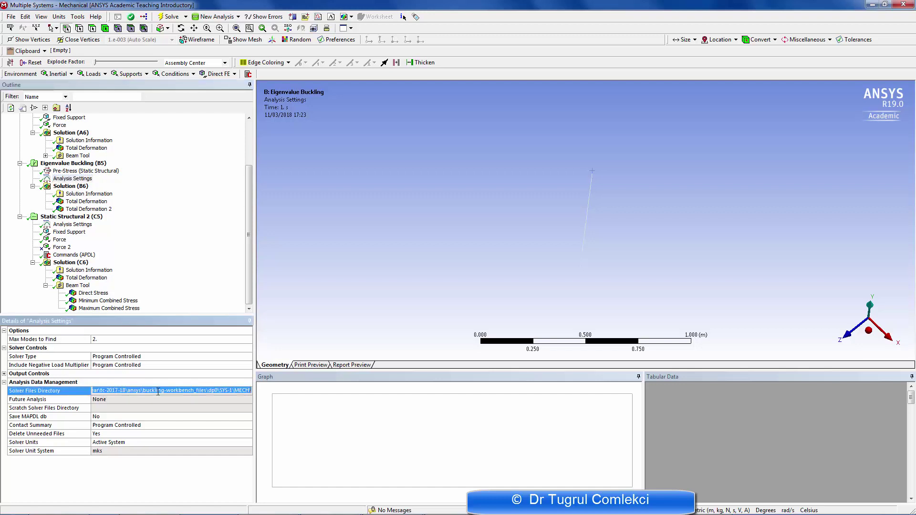
{"action": "right_click", "coordinate": [158, 391]}
{"action": "left_click", "coordinate": [187, 422]}
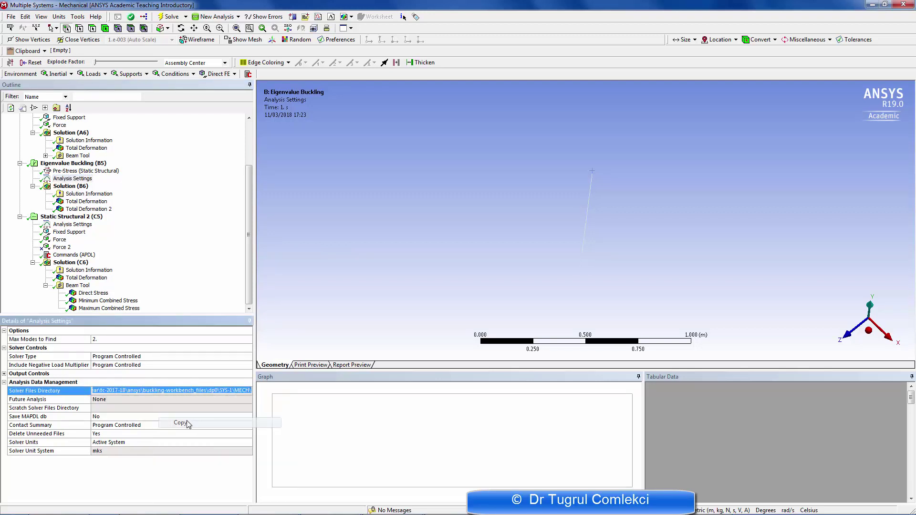
Step: Return to the Commands (APDL) object and examine the file name and rst extension ending the upgeom line
{"action": "left_click", "coordinate": [59, 256]}
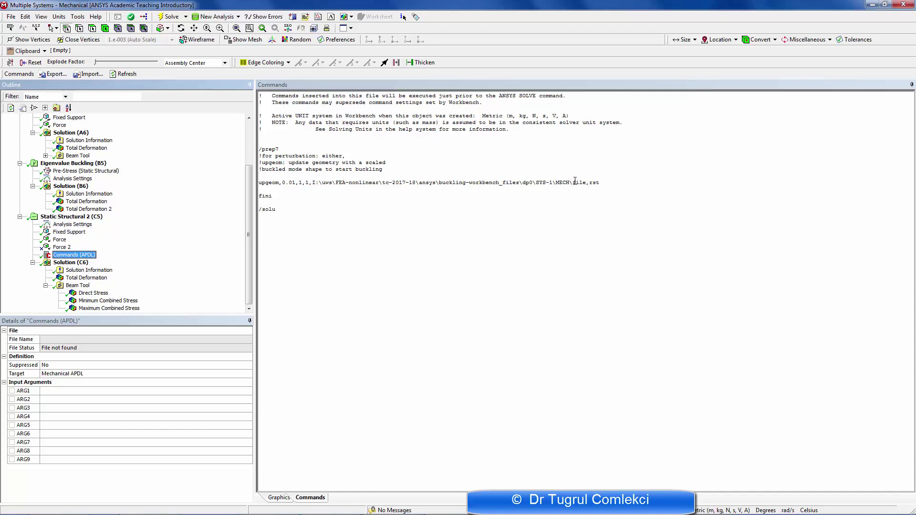
{"action": "left_click_drag", "start_coordinate": [573, 183], "coordinate": [606, 187]}
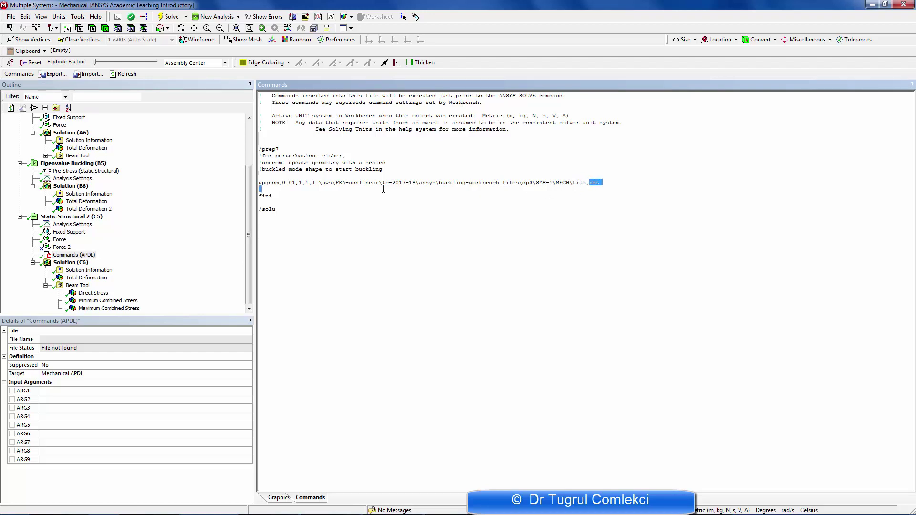
{"action": "left_click", "coordinate": [270, 189]}
{"action": "left_click", "coordinate": [66, 255]}
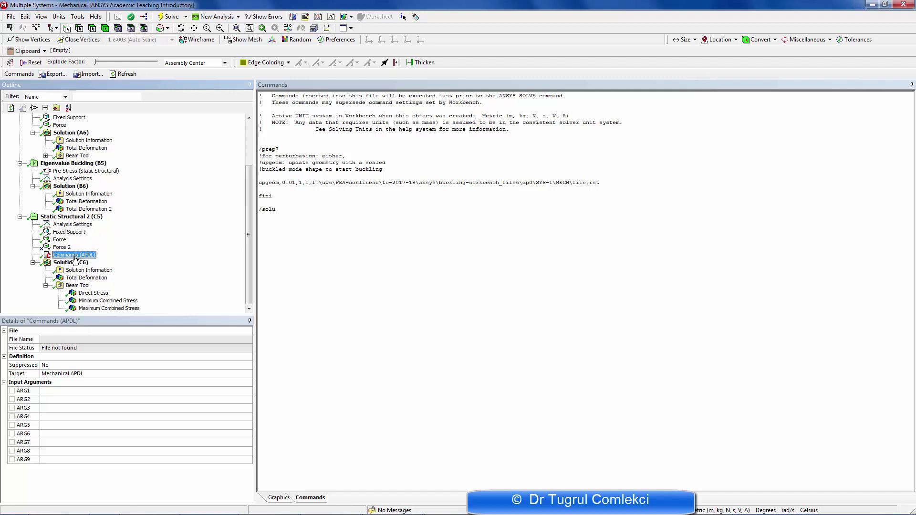
Step: Check the components and suppression setting of Force 2 in Static Structural 2
{"action": "left_click", "coordinate": [64, 248]}
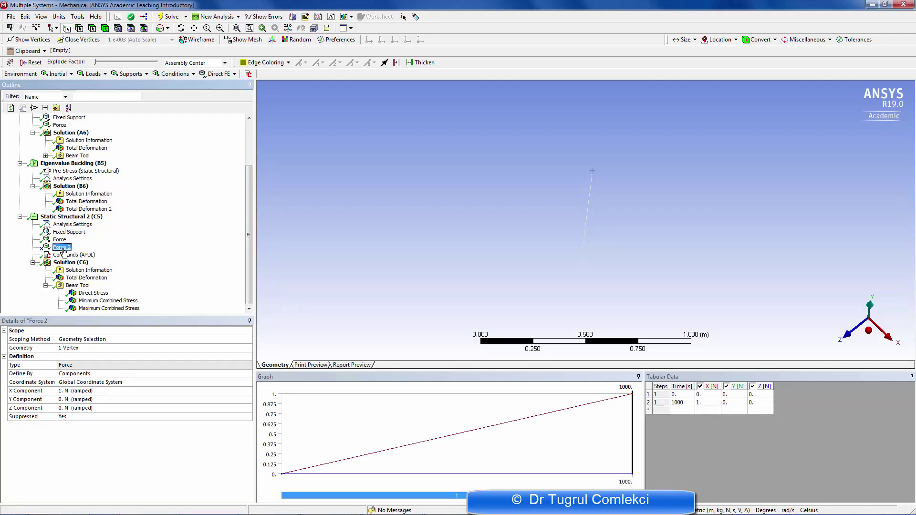
{"action": "right_click", "coordinate": [63, 249]}
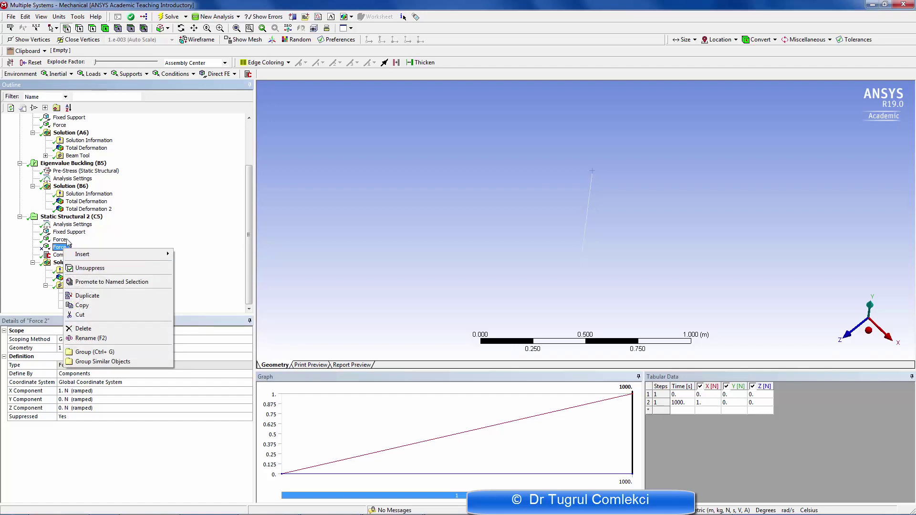
{"action": "left_click", "coordinate": [54, 247]}
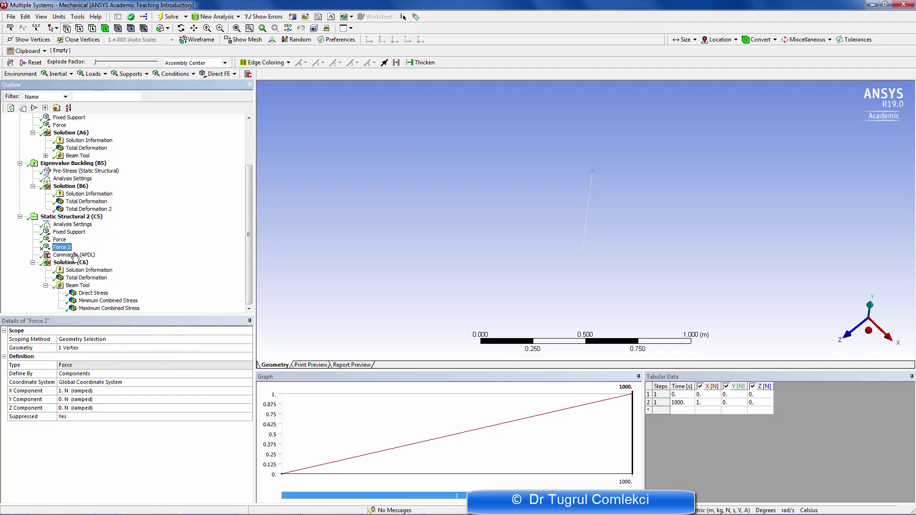
Step: Review the full upgeom line in Commands (APDL) again, and open the Static Structural 2 Solution details
{"action": "left_click", "coordinate": [74, 255]}
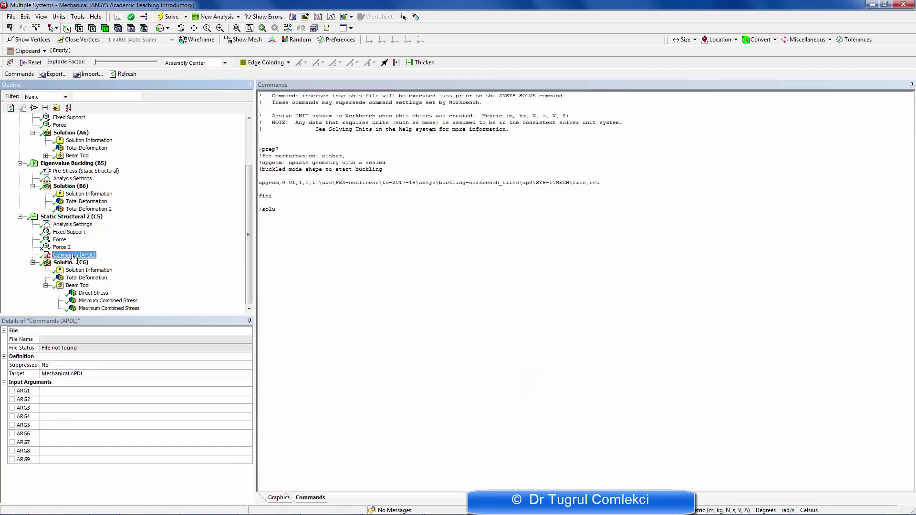
{"action": "triple_click", "coordinate": [267, 182]}
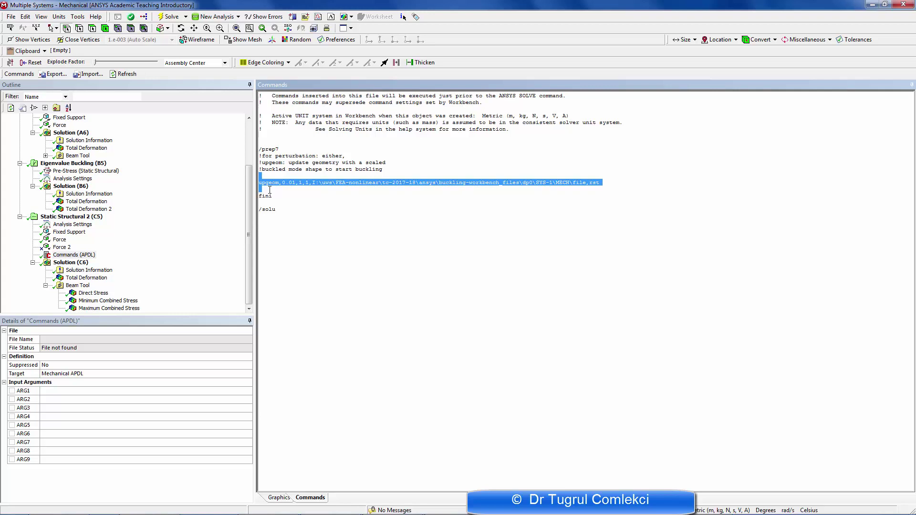
{"action": "left_click", "coordinate": [72, 263]}
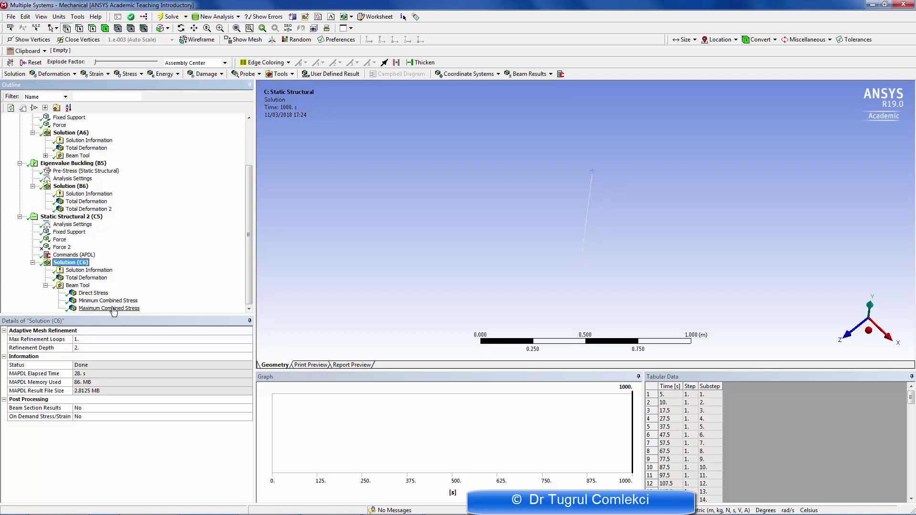
Step: Play the Total Deformation animation of the Static Structural 2 solution, and stop it after viewing the buckling
{"action": "left_click", "coordinate": [86, 278]}
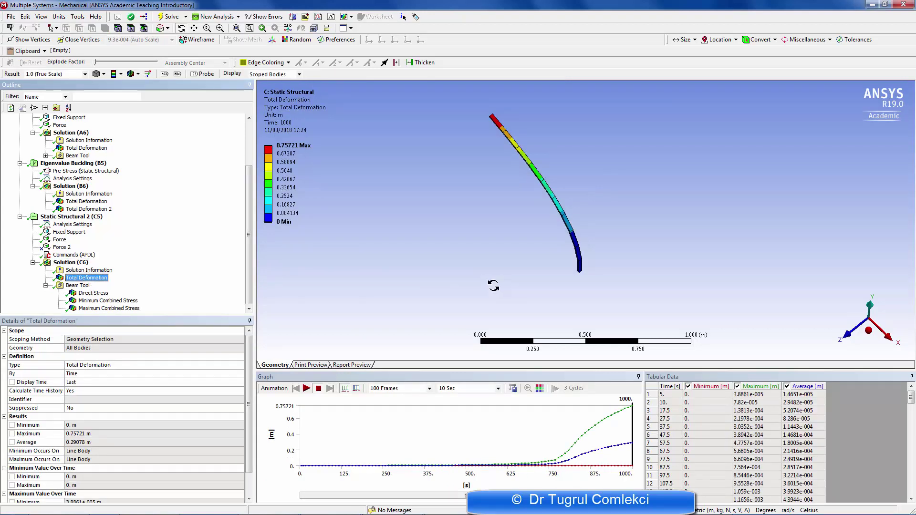
{"action": "left_click", "coordinate": [305, 389]}
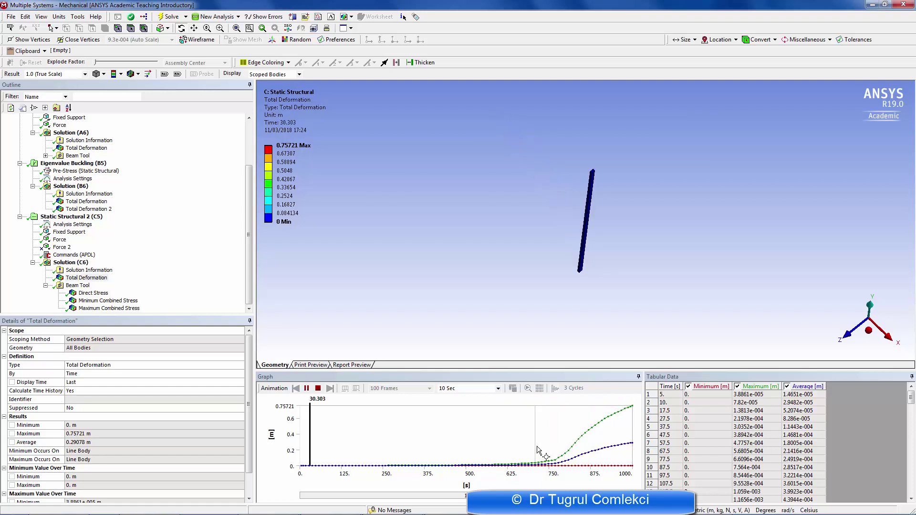
{"action": "left_click", "coordinate": [316, 388]}
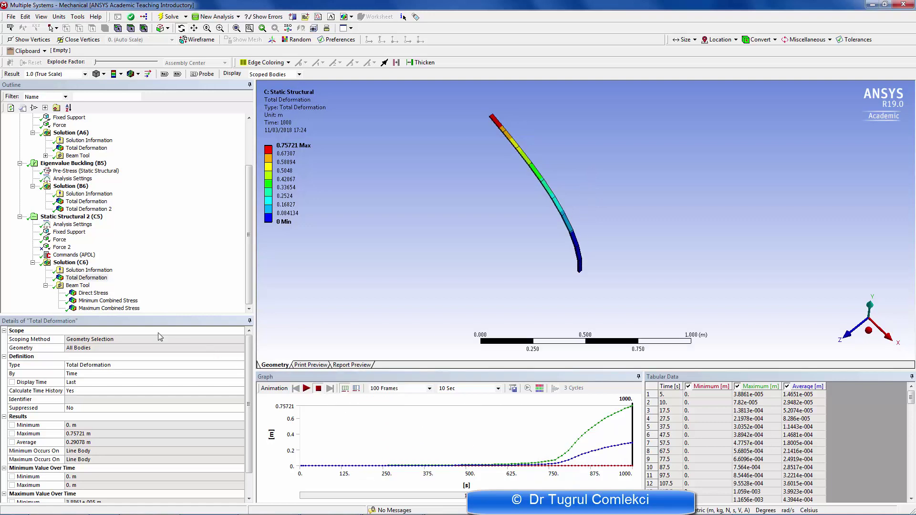
Step: Animate the Beam Tool's Maximum Combined Stress result in Static Structural 2, and stop the playback after viewing it
{"action": "left_click", "coordinate": [113, 309]}
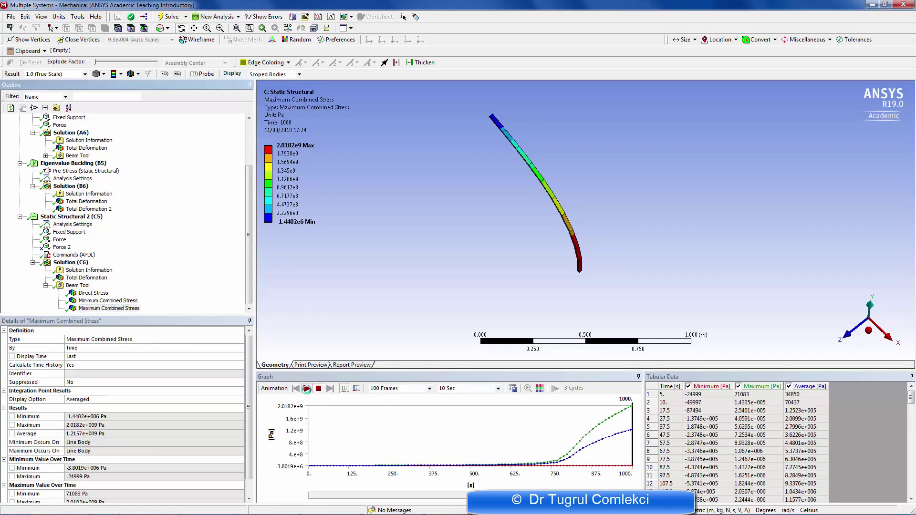
{"action": "left_click", "coordinate": [307, 389]}
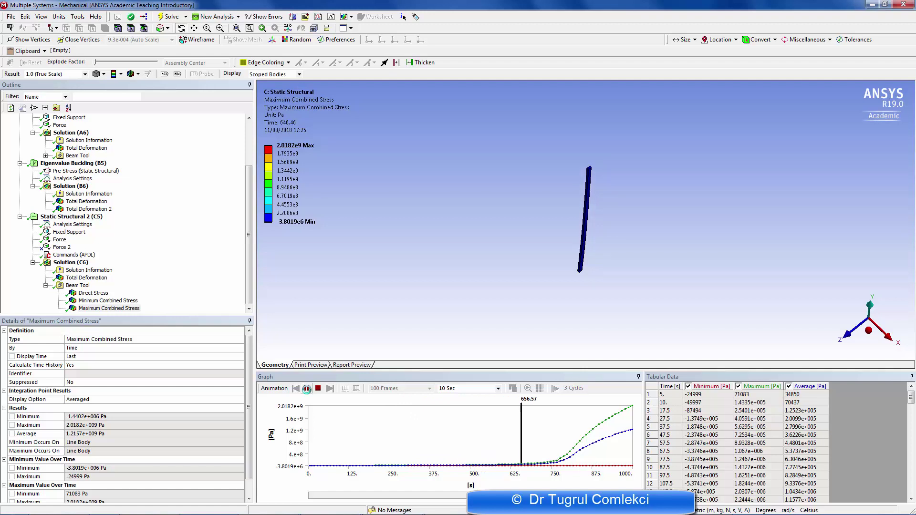
{"action": "left_click", "coordinate": [317, 388]}
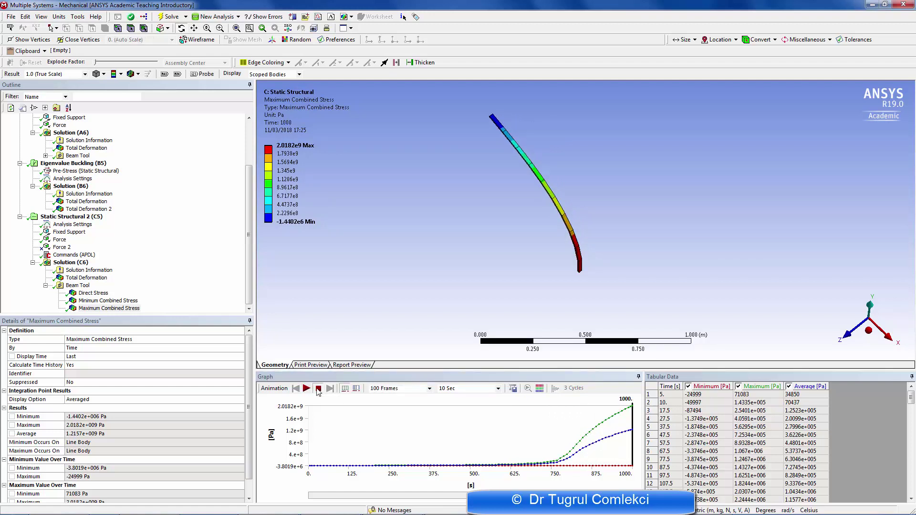